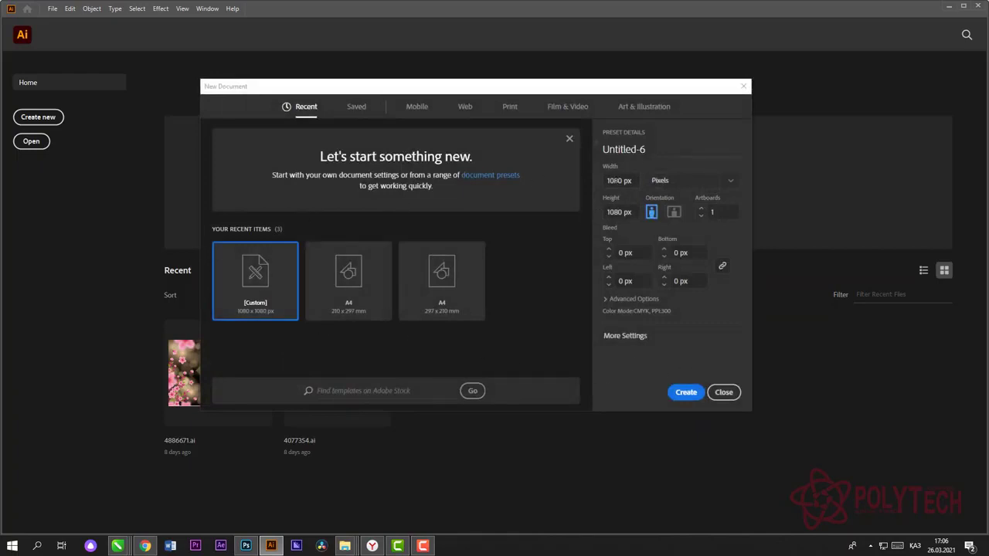
Step: Create a 1080 x 1080 px document and draw a square about 475 px wide in the artboard's upper middle area
left_click(685, 392)
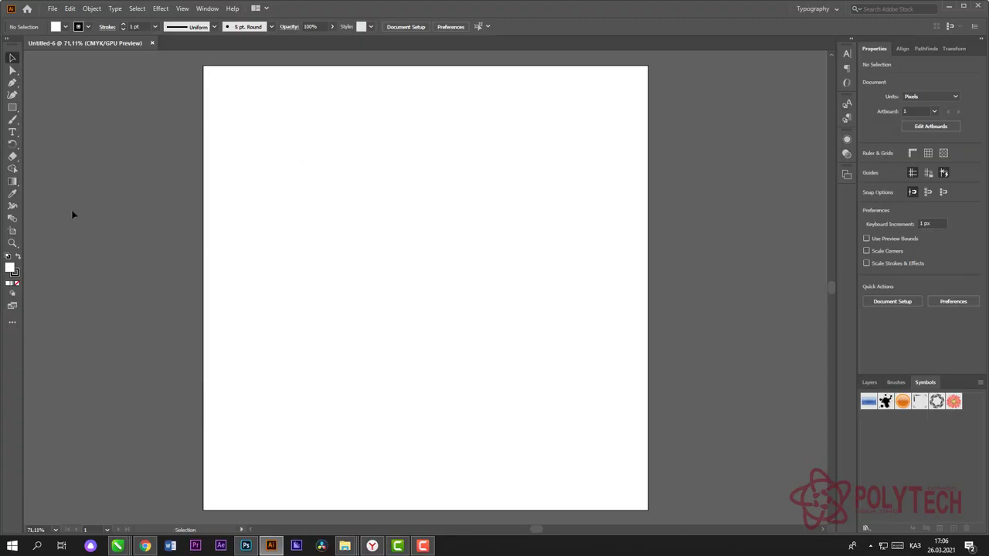
left_click(12, 109)
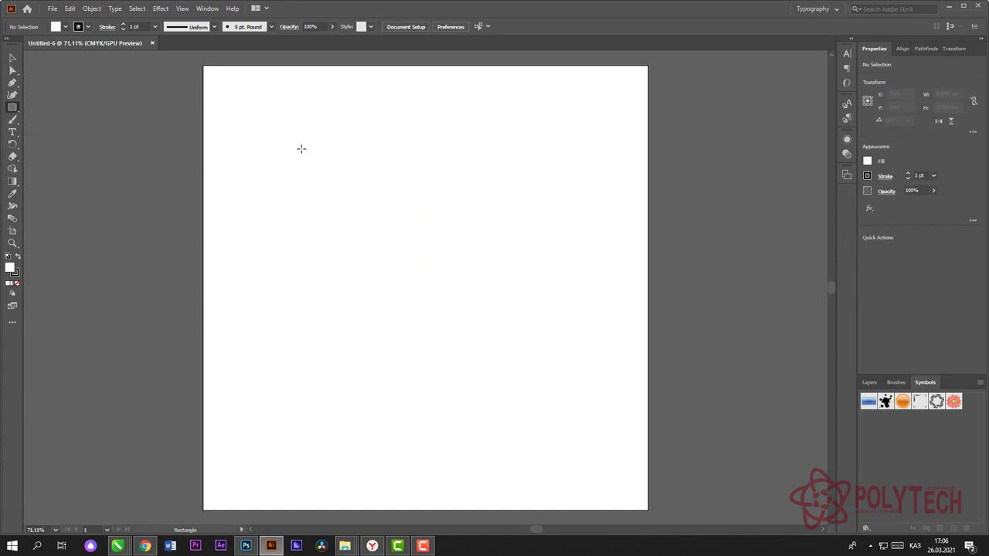
mouse_move(301, 149)
left_mouse_down()
mouse_move(444, 245)
mouse_move(496, 344)
left_mouse_up()
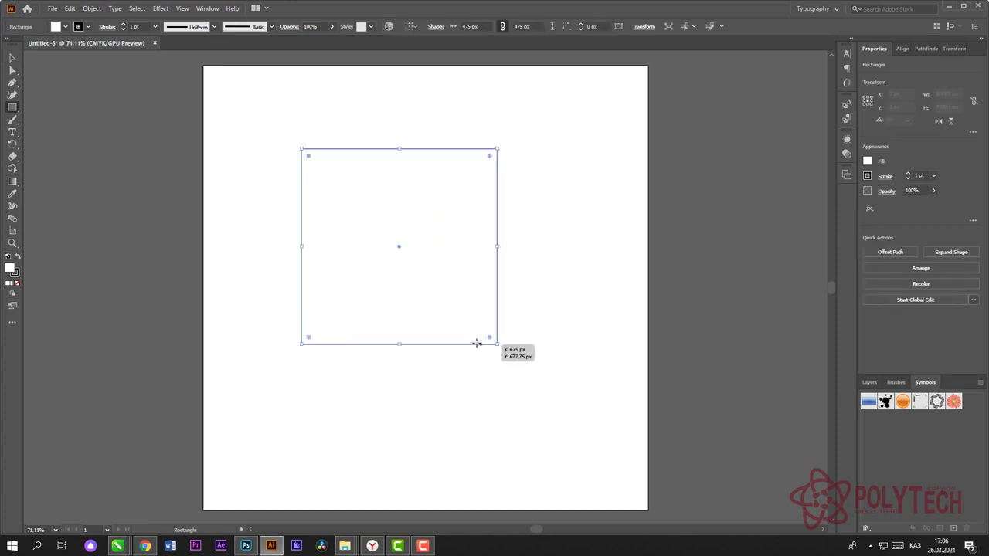
Step: Remove the fill from the square, setting it to None
left_click(866, 162)
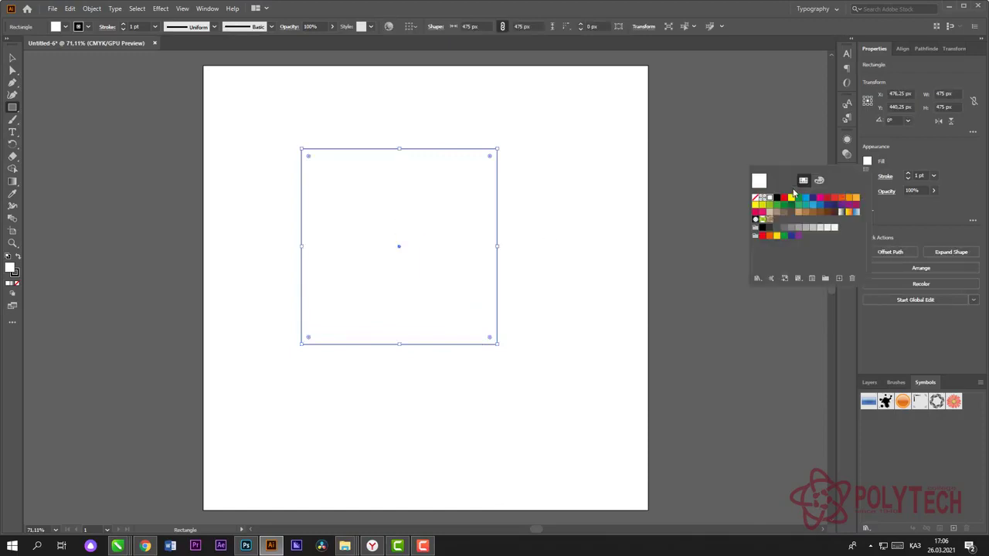
left_click(755, 198)
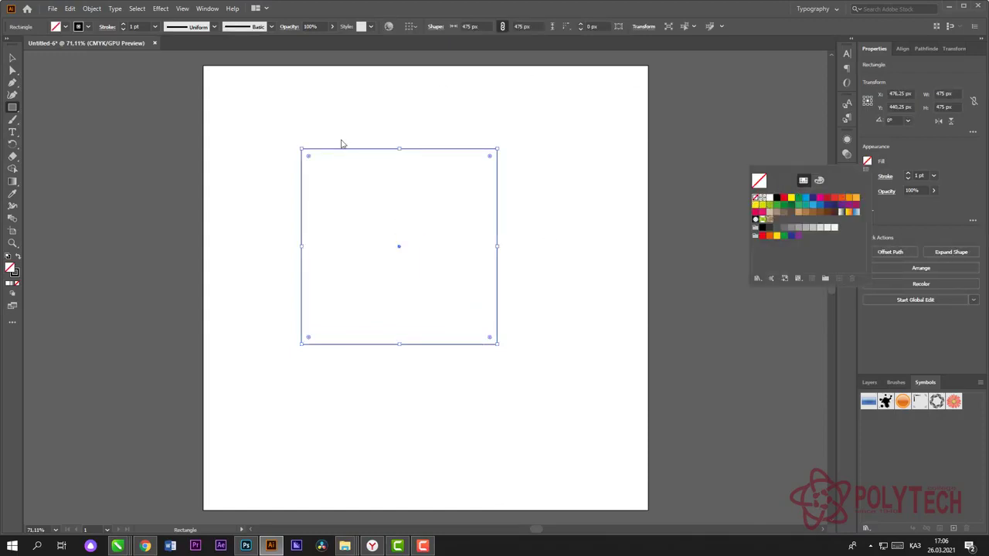
left_click(344, 210)
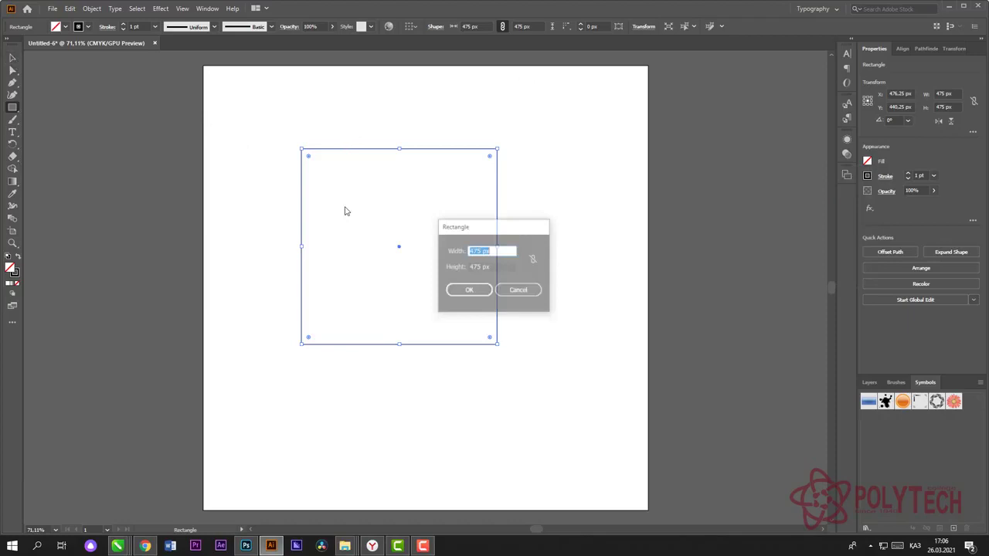
left_click(522, 290)
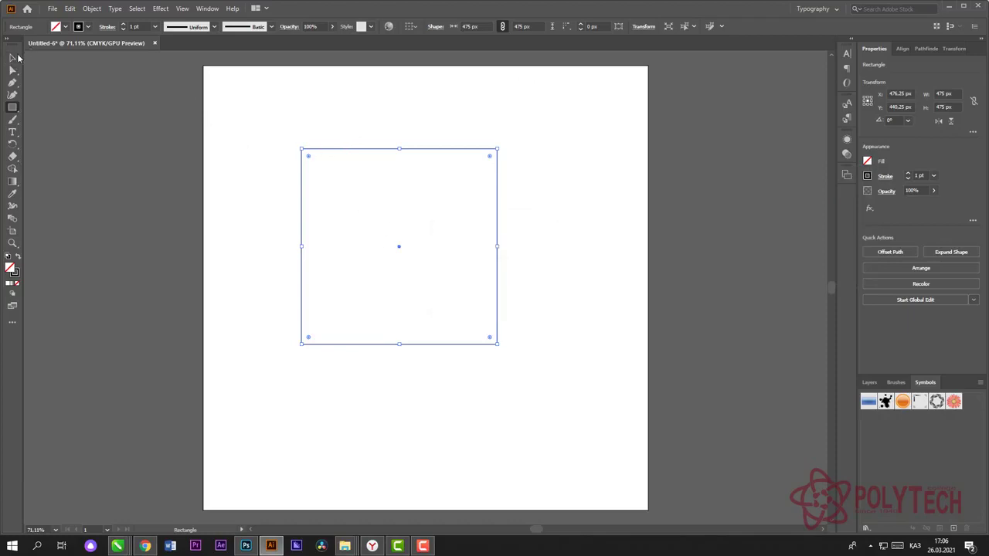
Step: Move the square slightly up and to the right on the artboard, and deselect it
left_click(14, 57)
left_click_drag(379, 207, 441, 220)
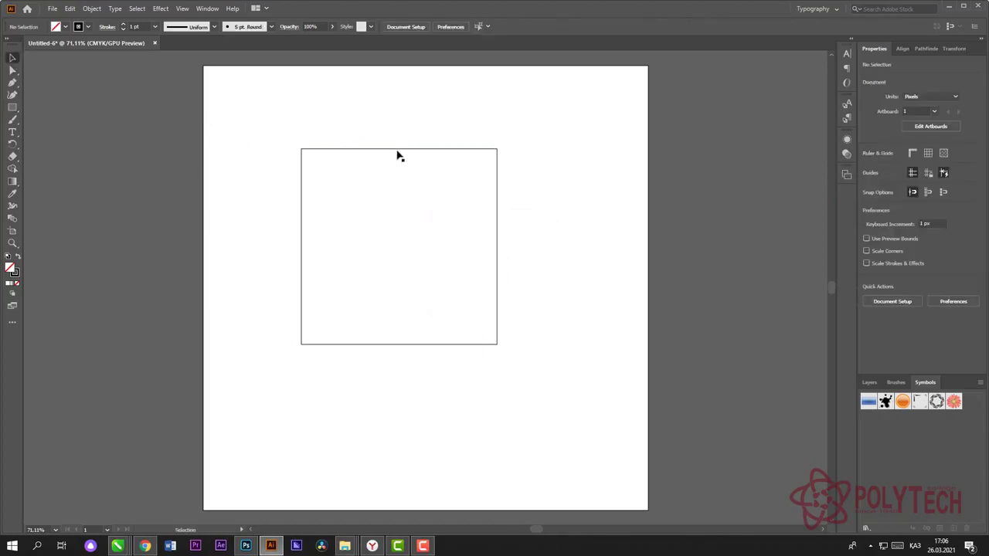
left_click_drag(397, 149, 418, 142)
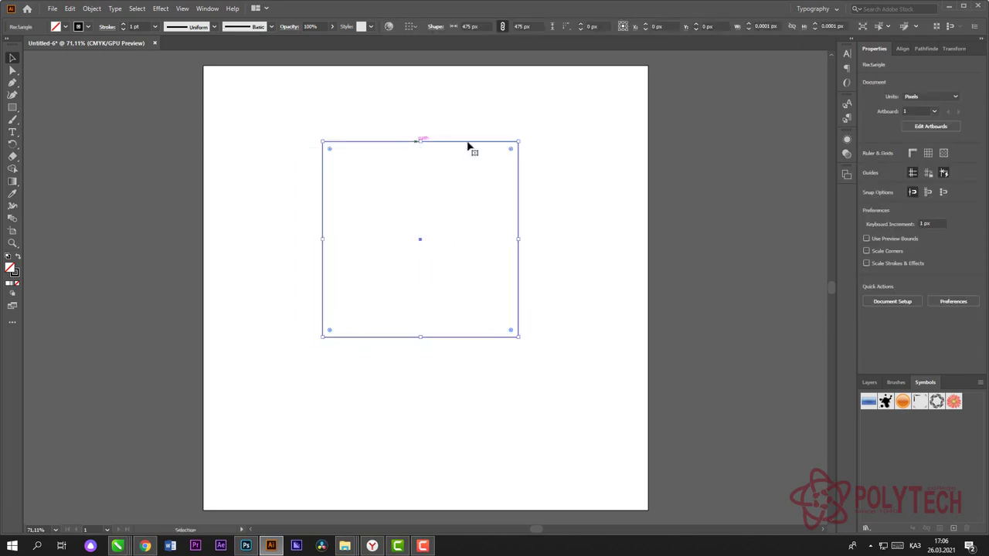
left_click(549, 187)
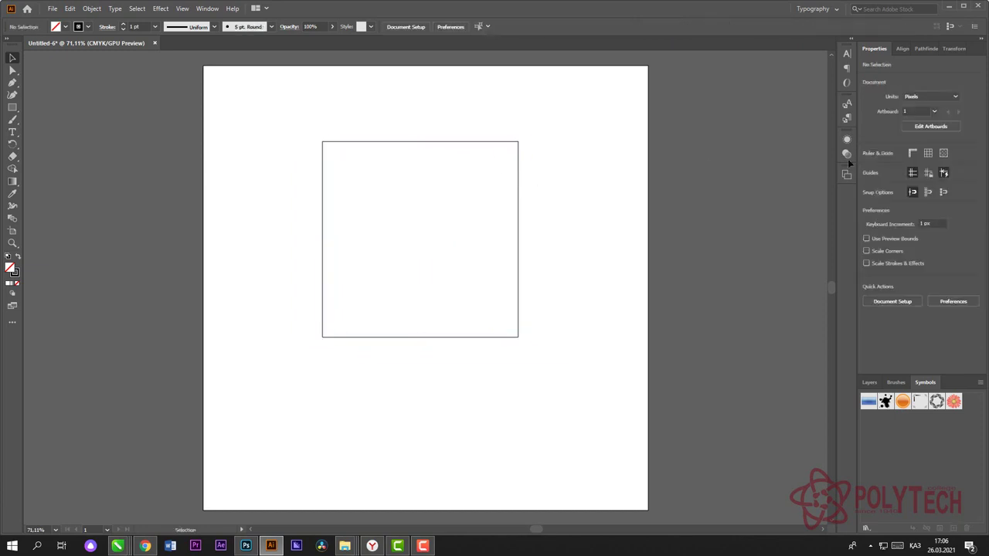
Step: Set the square's stroke color to the light orange swatch and deselect the square
left_click(517, 197)
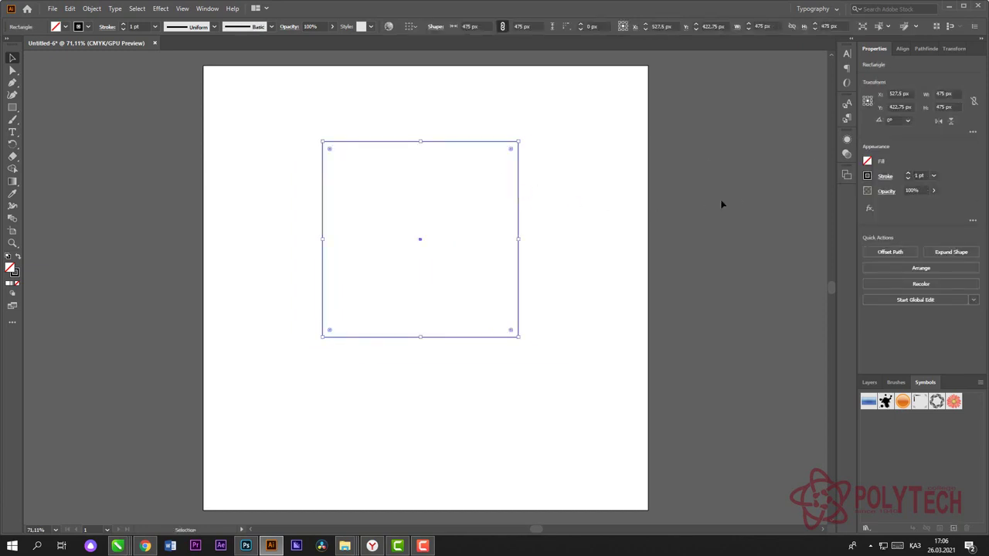
left_click(868, 176)
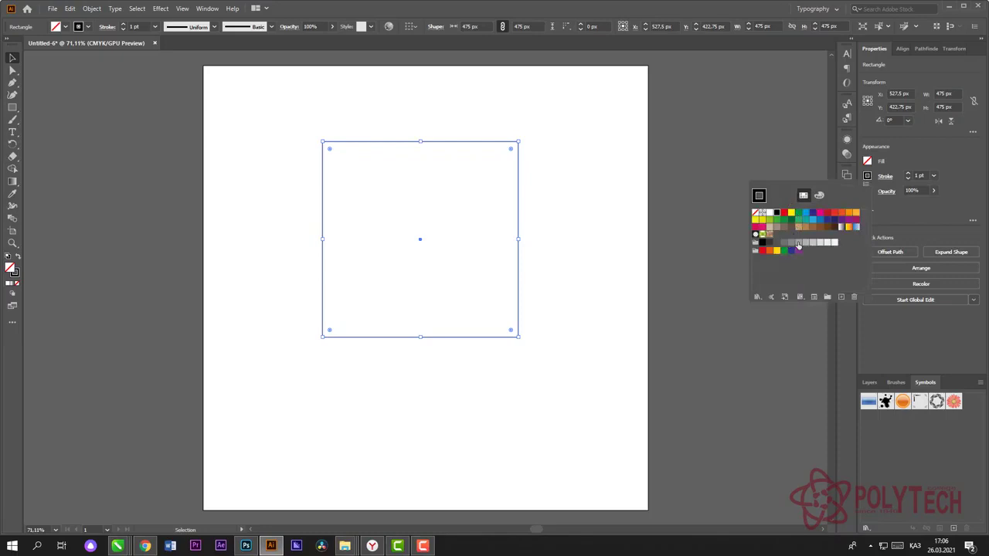
left_click(849, 212)
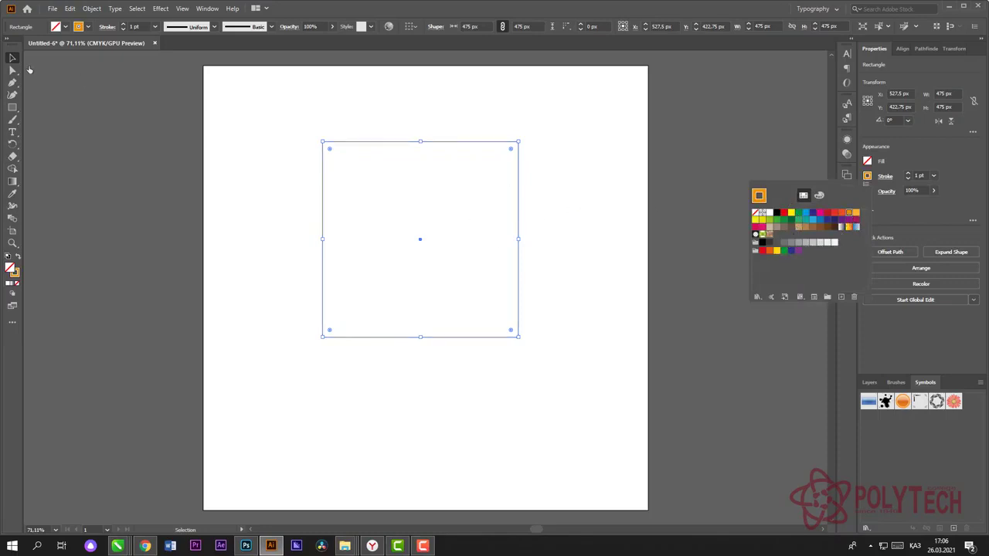
left_click(105, 128)
left_click(249, 180)
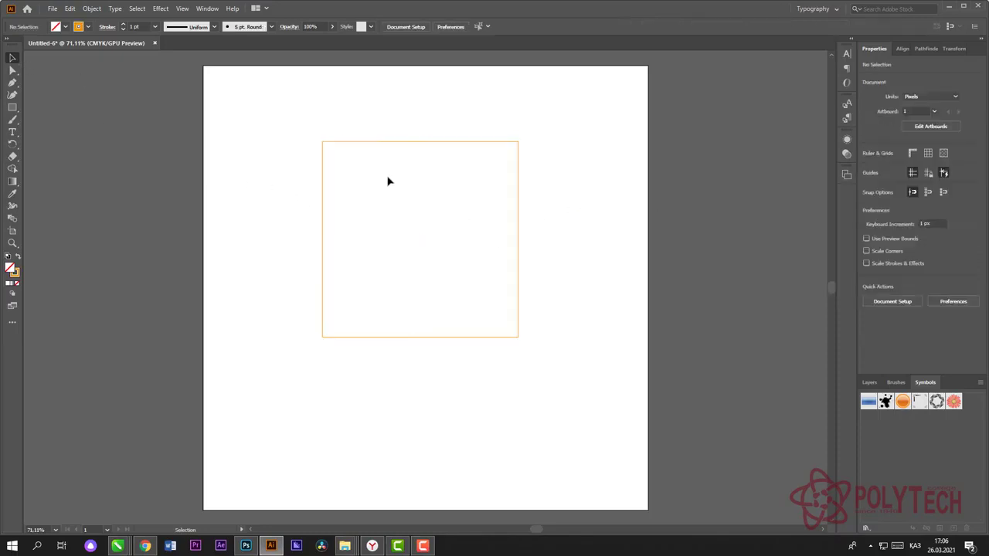
Step: Start the 3D Extrude & Bevel effect on the orange-outlined square and keep its options clear of the preview
left_click(369, 144)
left_click(213, 110)
left_click(323, 143)
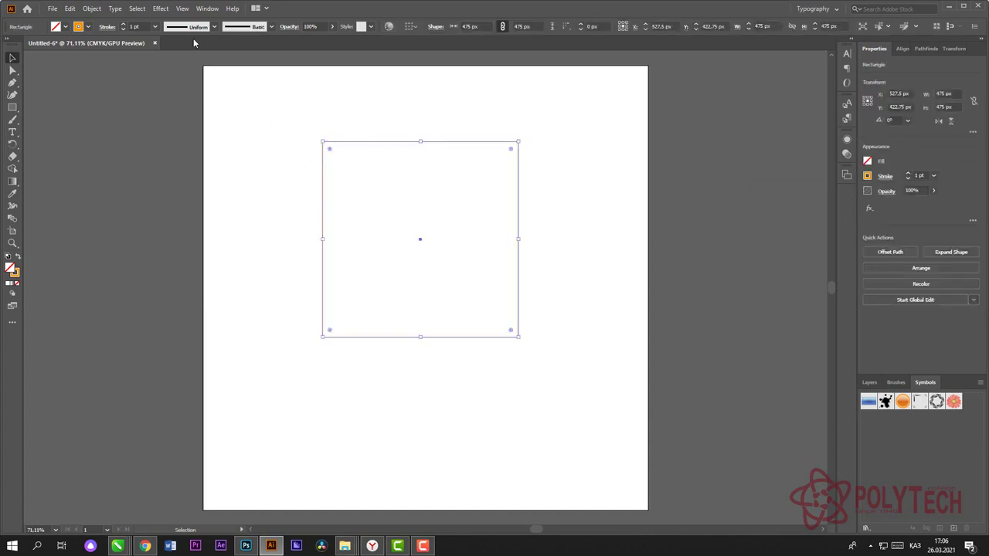
left_click(160, 8)
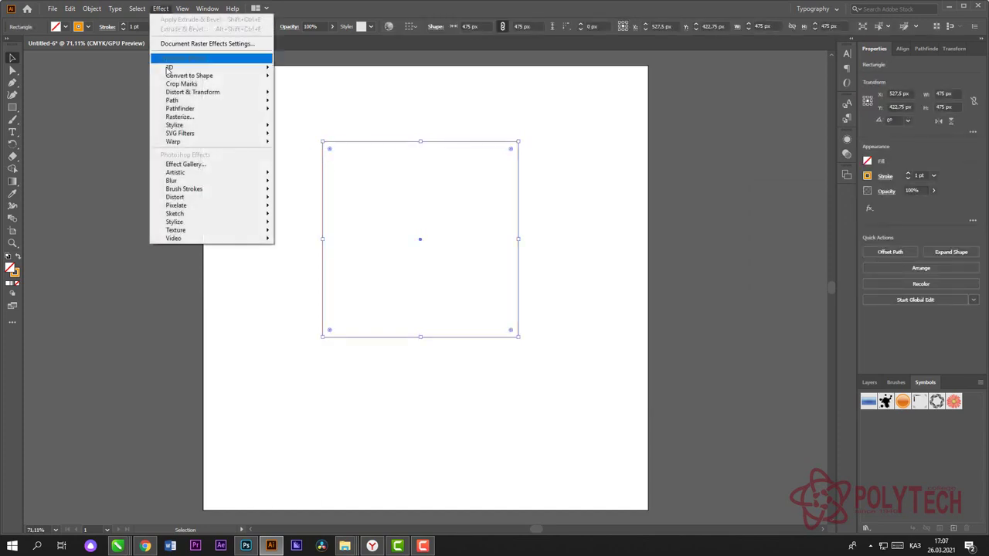
mouse_move(168, 68)
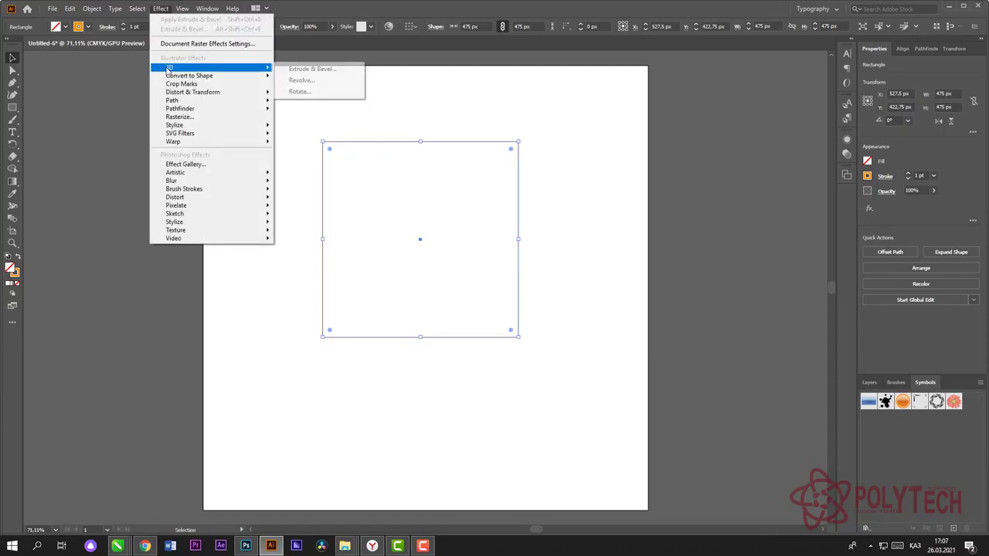
left_click(312, 69)
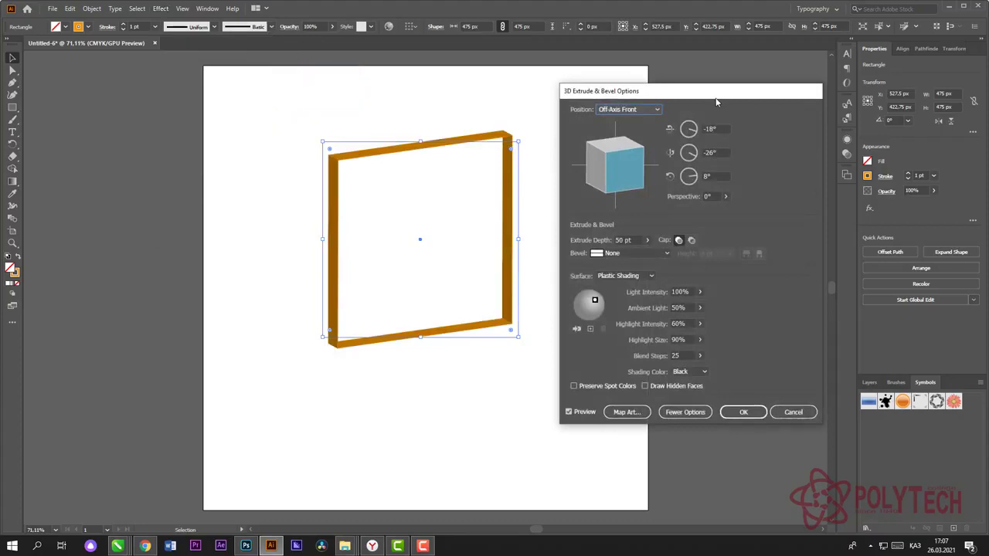
left_click_drag(716, 101, 678, 98)
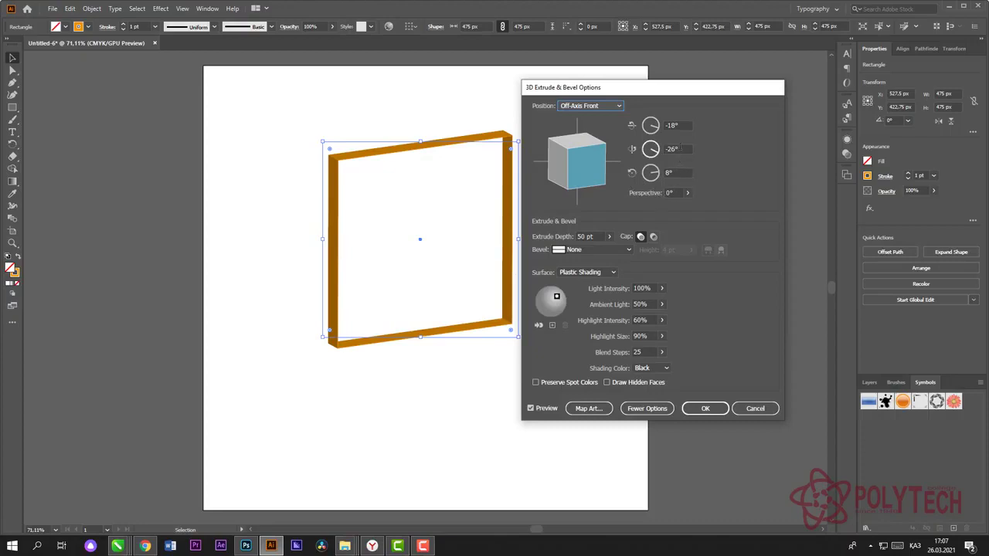
Step: Try several rotation angles around the vertical axis for the extruded square, finishing at -26°
left_click(676, 150)
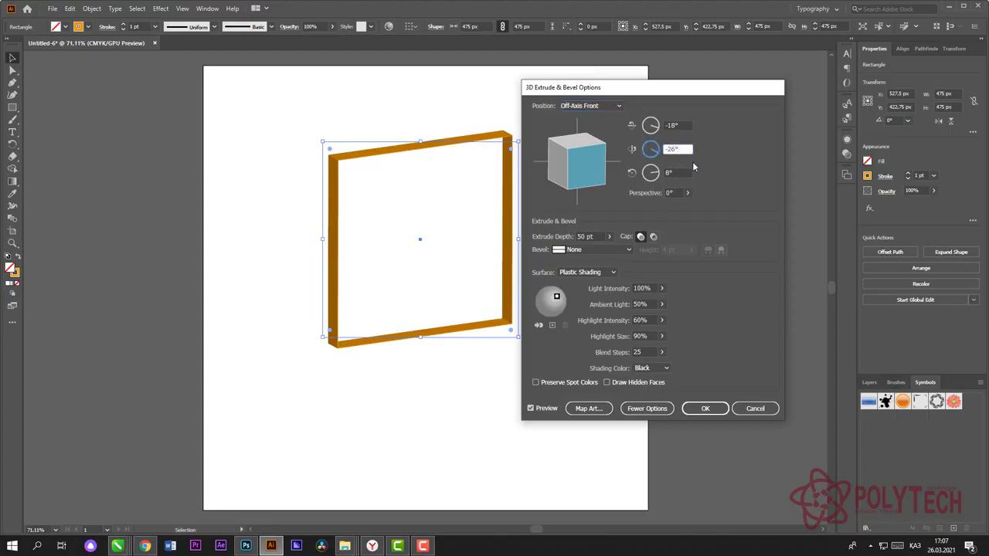
key("Down")
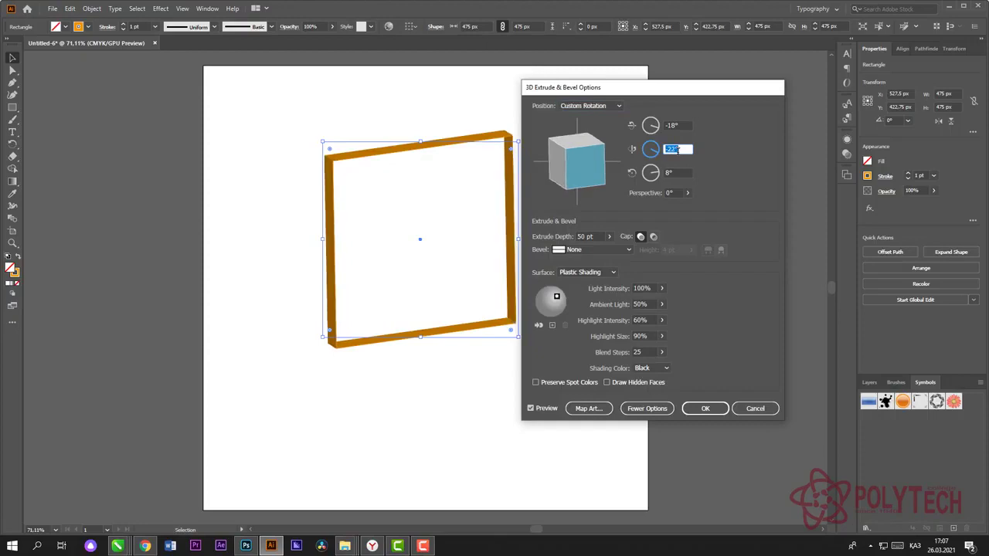
key("Up")
key("Up")
key("Up")
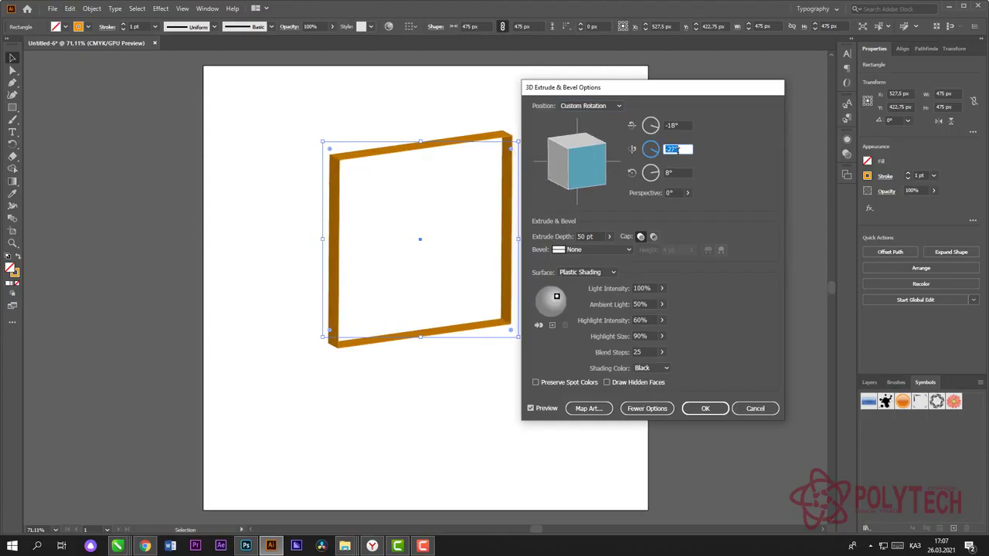
key("Down")
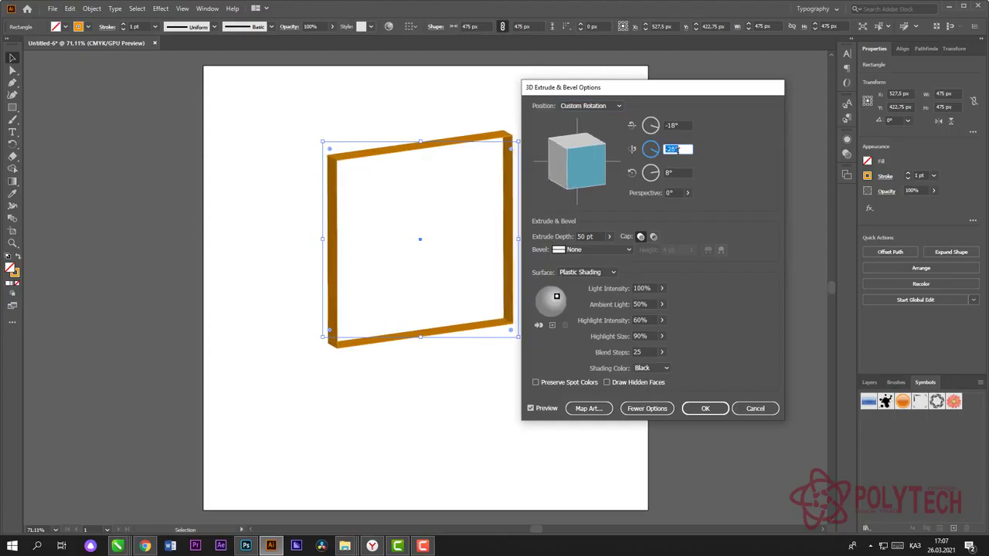
Step: Increase the extrude depth of the square to 244 pt
left_click(608, 236)
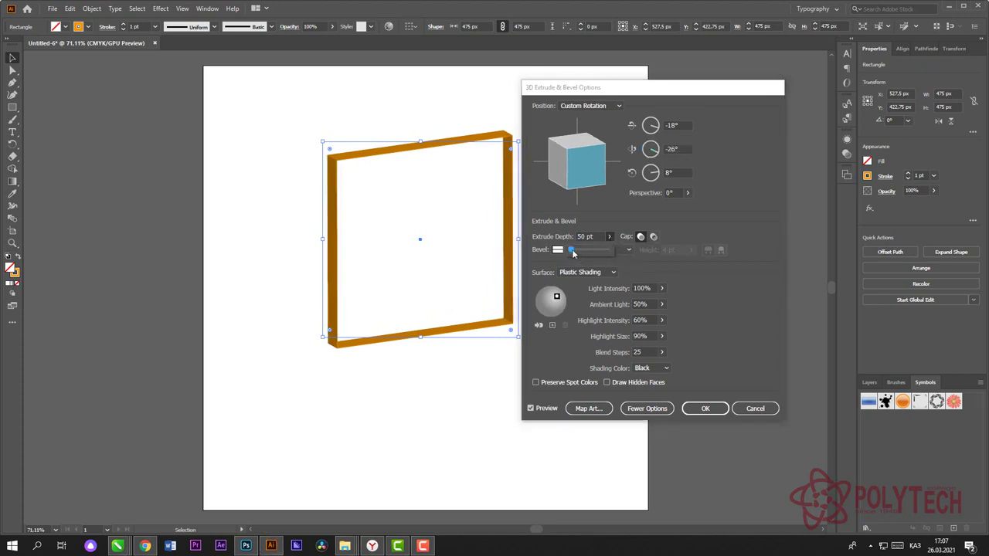
left_click_drag(573, 252, 576, 253)
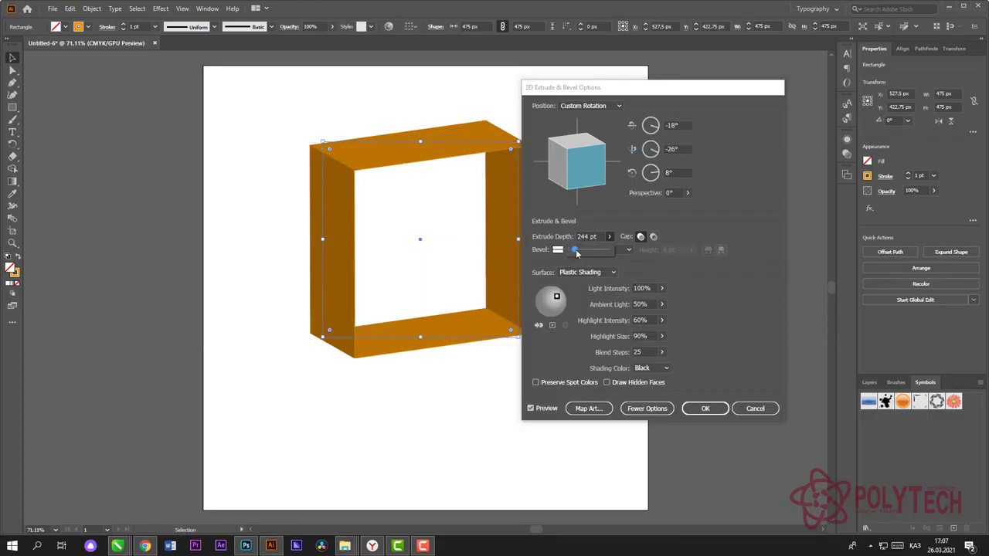
left_click(703, 288)
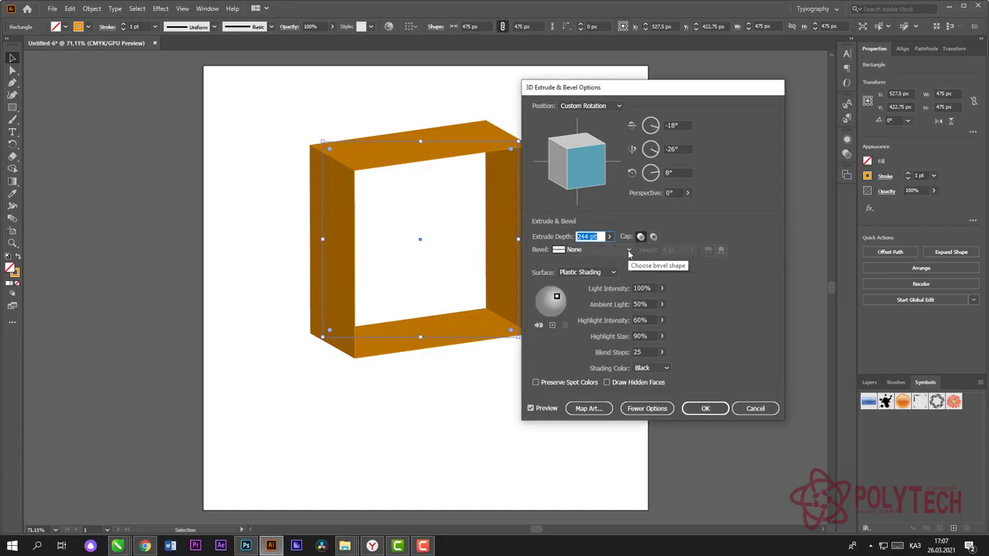
Step: Try several bevel shapes on the extrusion, including Complex 3, Cove, Rolling and Tall-Round, and restore the bevel to None
left_click(629, 250)
left_click(600, 275)
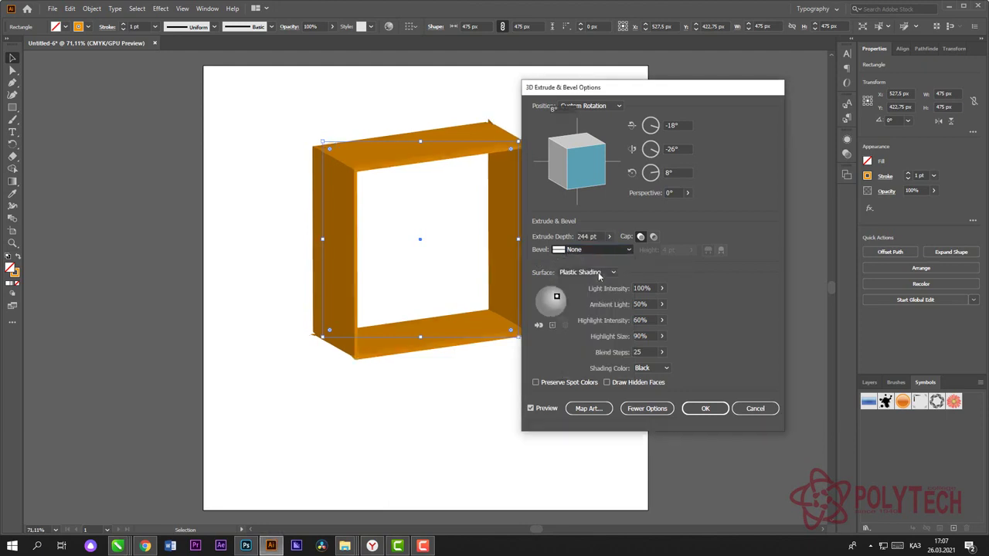
left_click(628, 250)
left_click(612, 319)
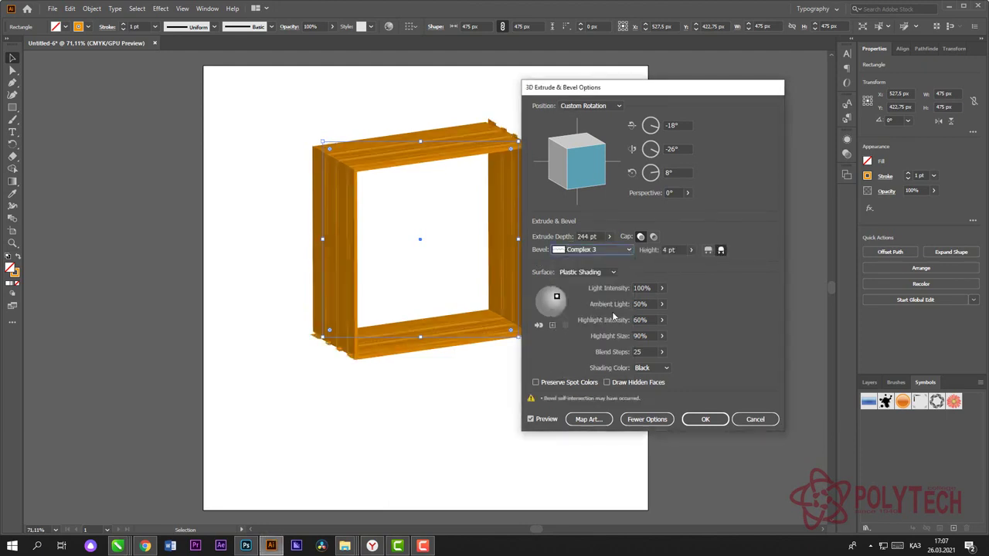
left_click(630, 251)
left_click(612, 329)
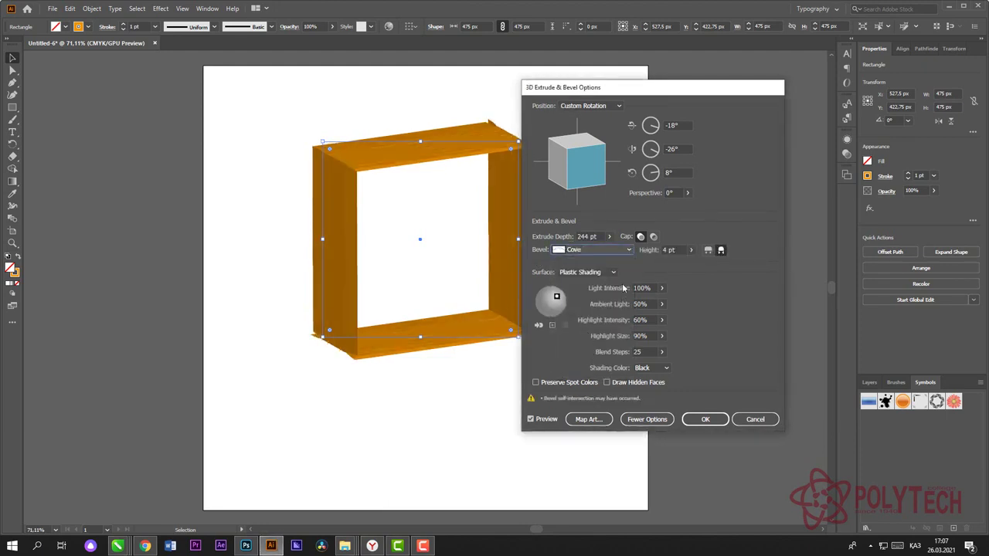
left_click(628, 250)
left_click(585, 358)
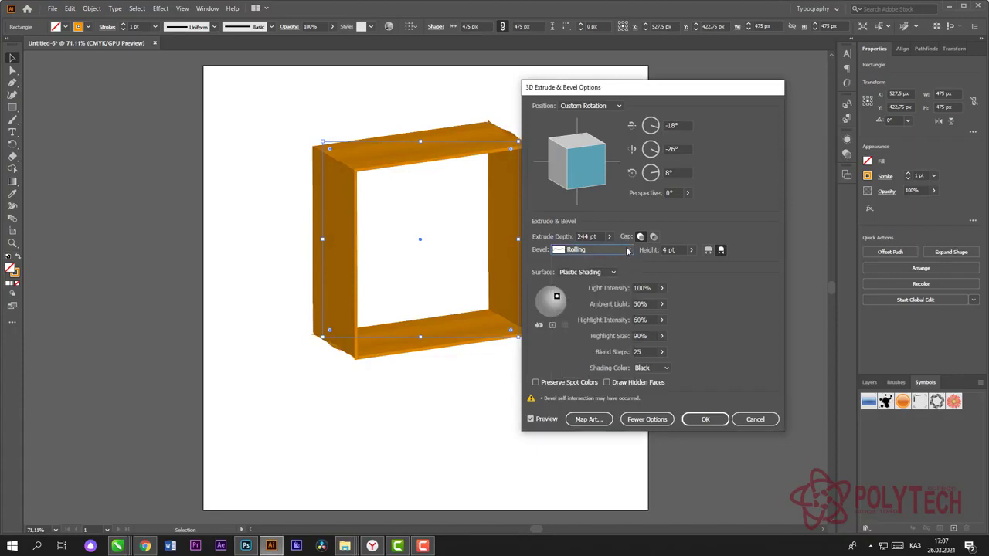
left_click(629, 250)
left_click(590, 377)
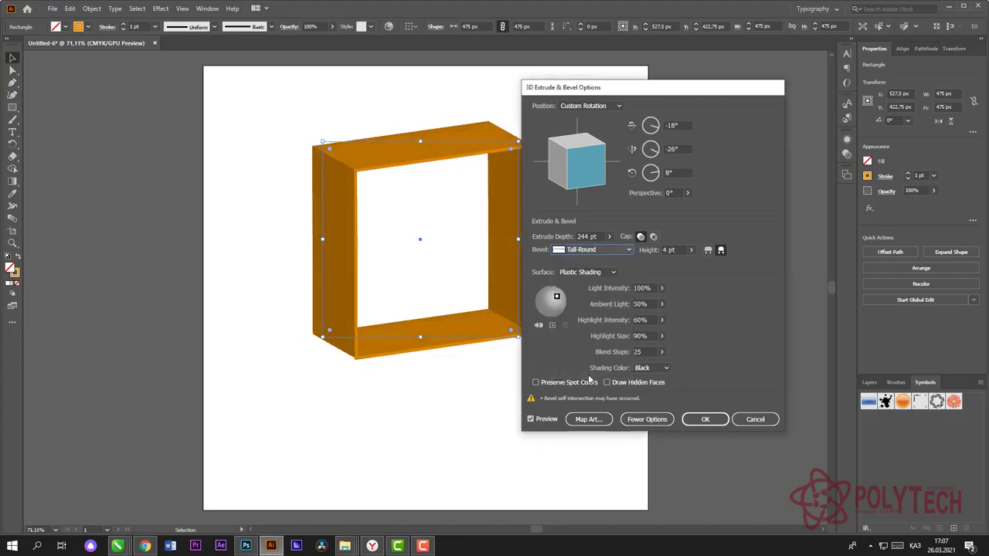
left_click(628, 251)
left_click(587, 262)
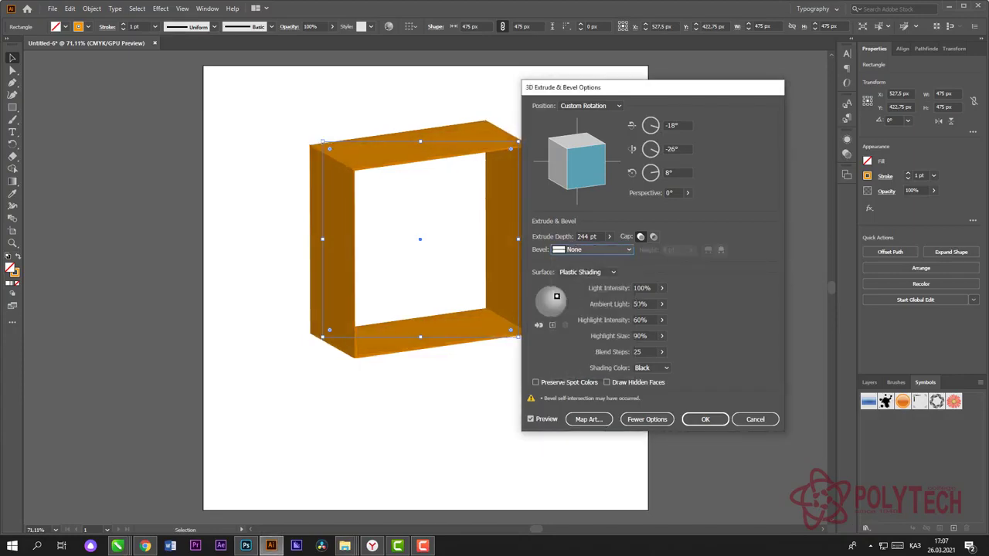
Step: Review the expanded surface shading and light options of the extrusion and apply the 3D Extrude & Bevel effect
left_click(644, 421)
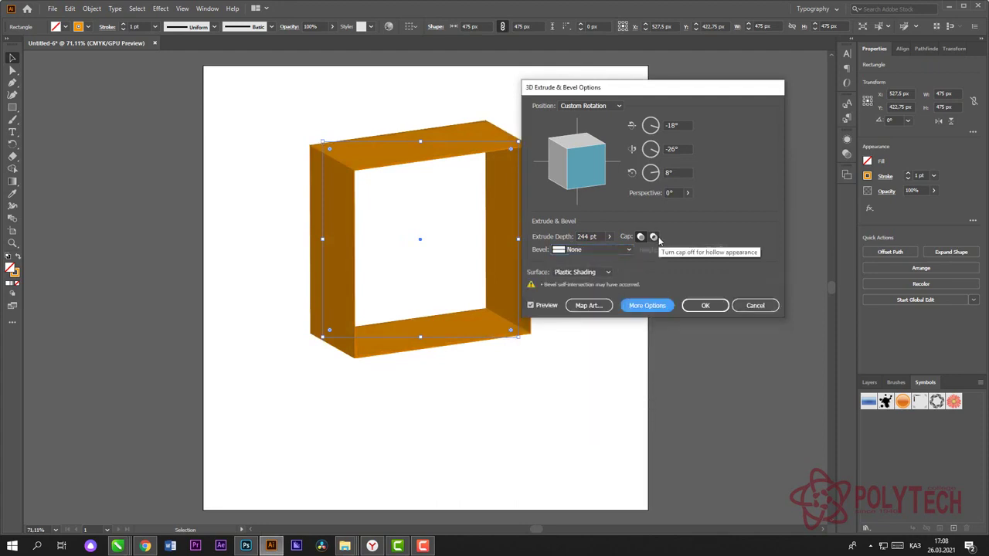
left_click(646, 306)
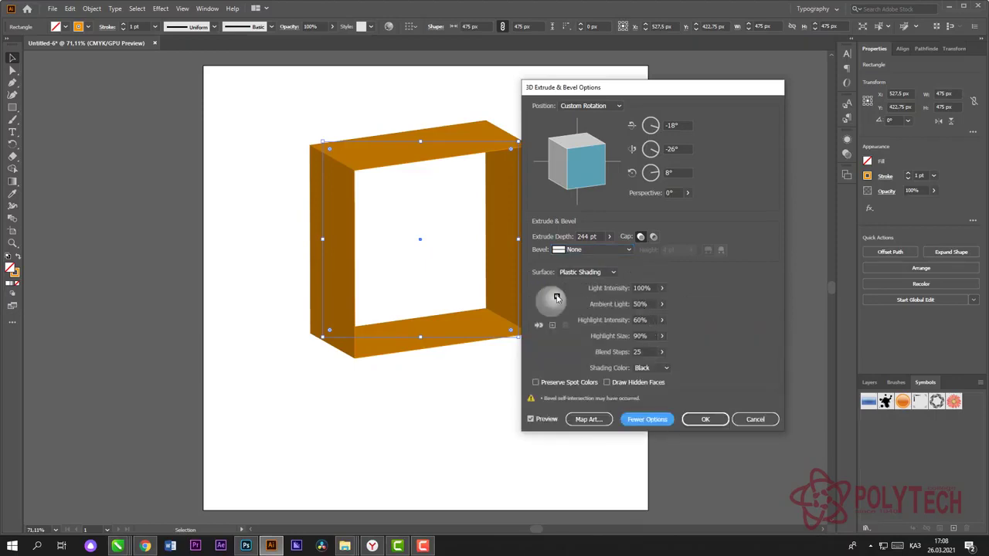
left_click_drag(557, 300, 559, 300)
left_click(647, 289)
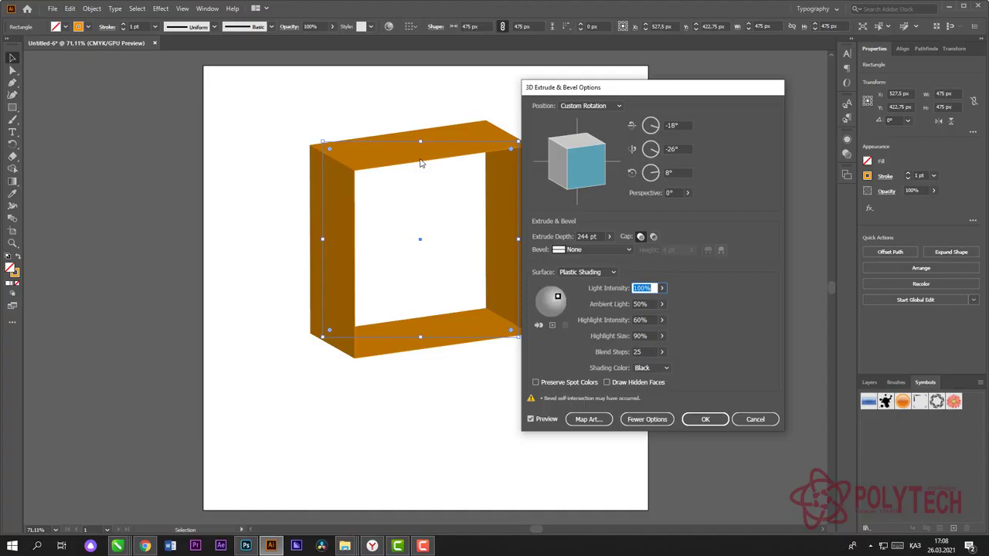
left_click(702, 419)
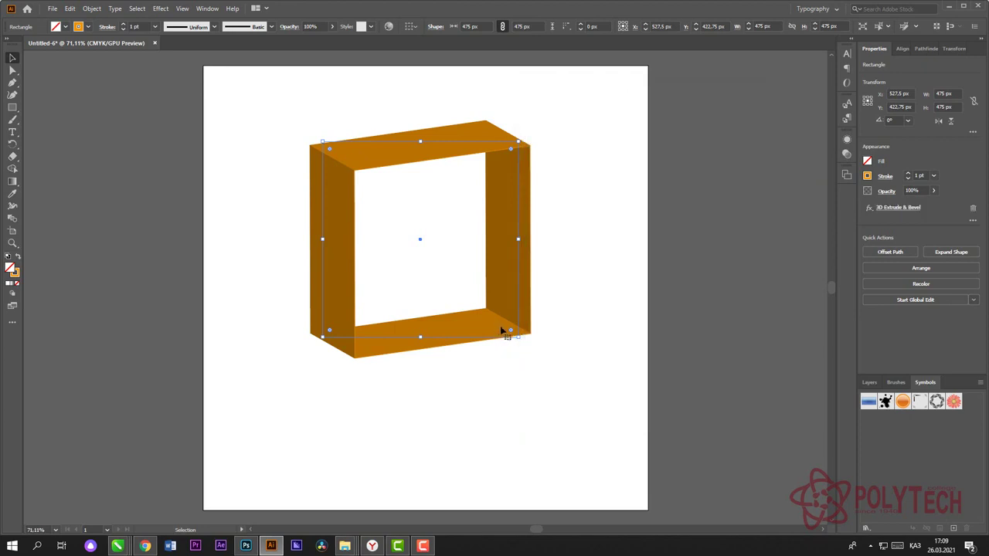
Step: Scale the extruded frame's base square down to about 144 px and place it in the artboard's upper-left corner
left_click_drag(517, 337, 369, 205)
key("ctrl+z")
left_click_drag(520, 338, 383, 203)
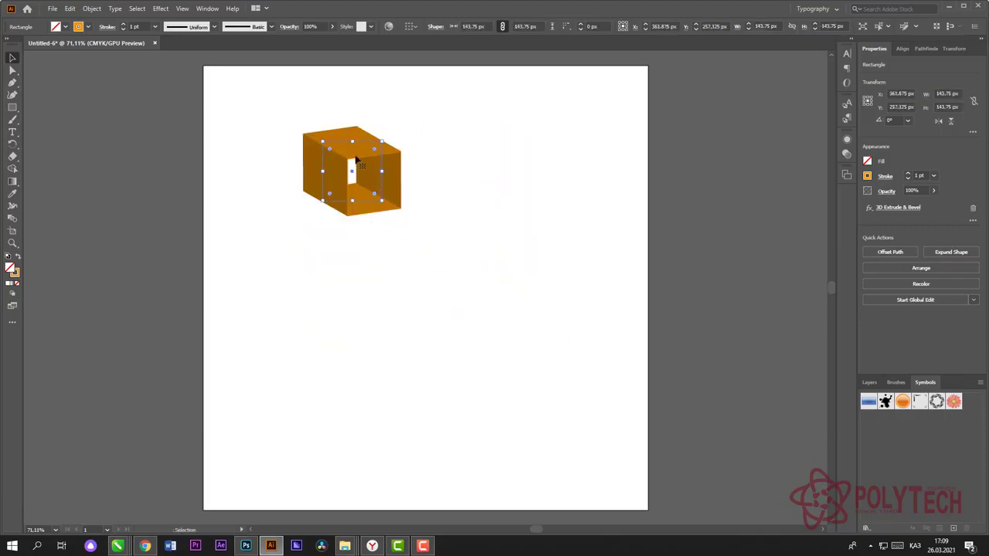
left_click_drag(359, 161, 264, 92)
left_click(375, 232)
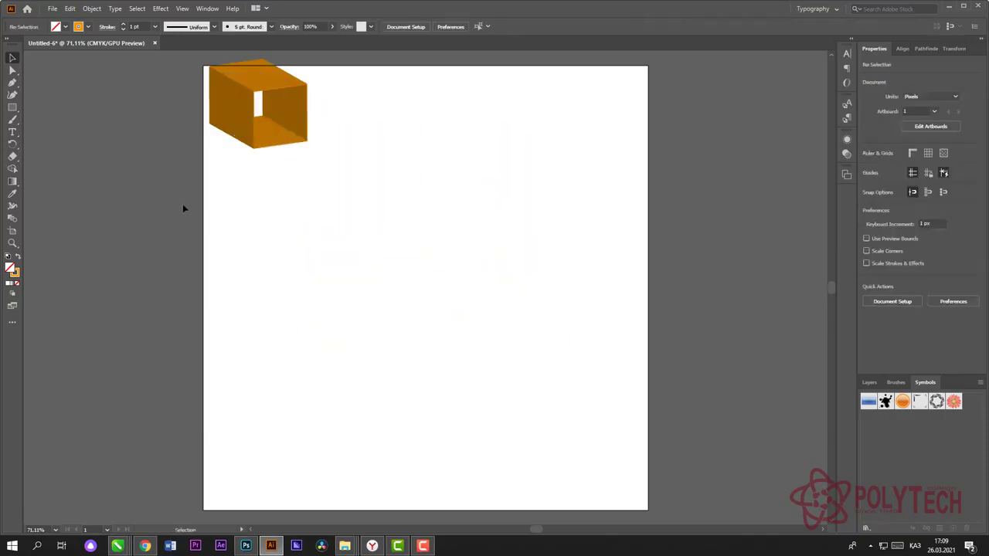
Step: Draw an unfilled hexagon about 315 px wide and 273 px high with the Polygon tool and place it near the artboard's centre
left_click(15, 110)
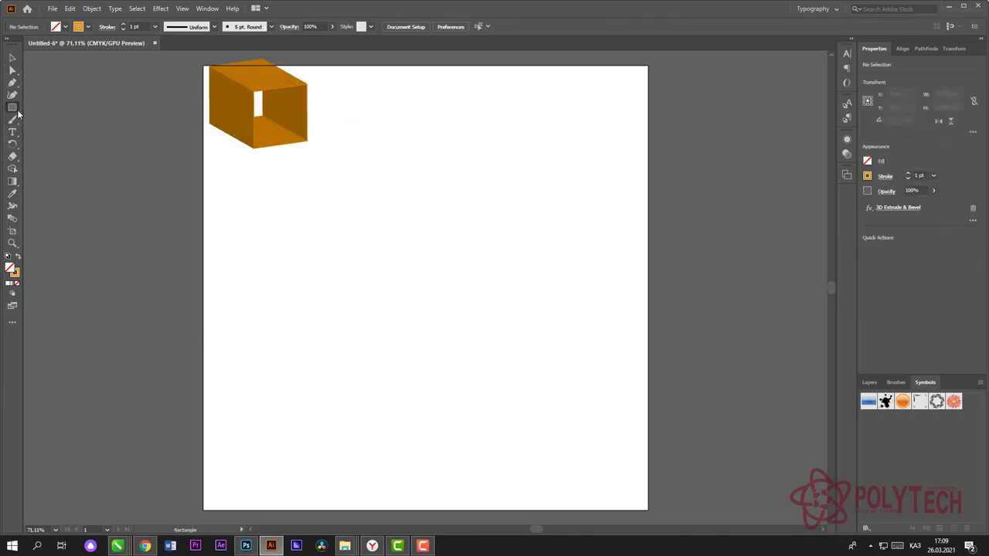
left_click(60, 131)
left_click_drag(319, 215, 470, 295)
key("v")
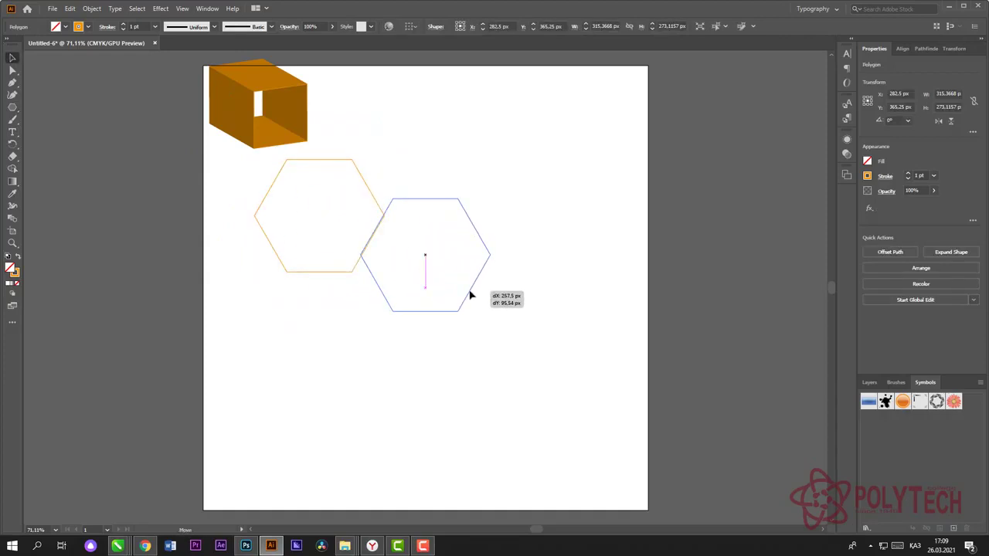
left_click_drag(469, 294, 469, 294)
left_click(515, 315)
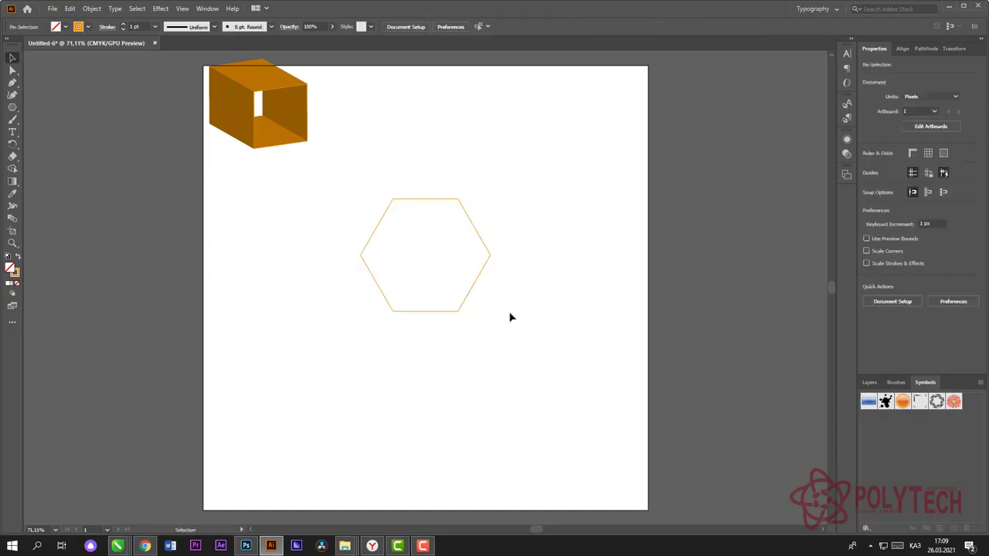
Step: Apply the yellow-to-purple gradient swatch to the hexagon's stroke
left_click(470, 290)
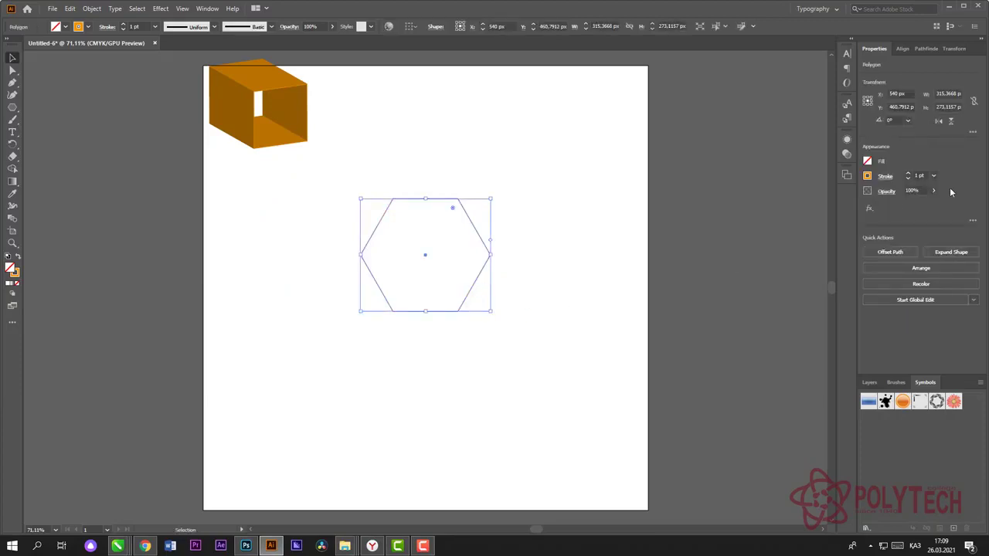
left_click(884, 178)
left_click(869, 179)
left_click(868, 177)
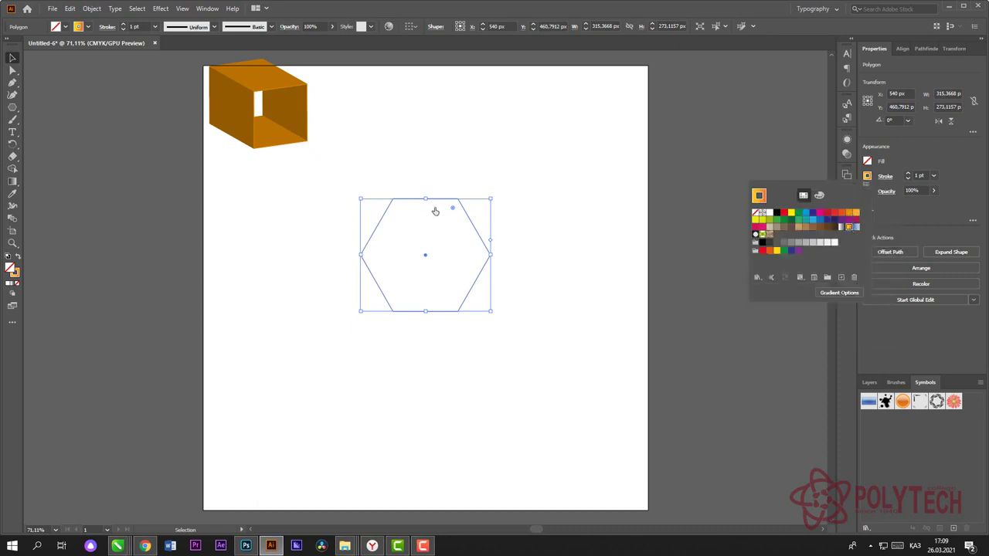
left_click(13, 59)
left_click(236, 239)
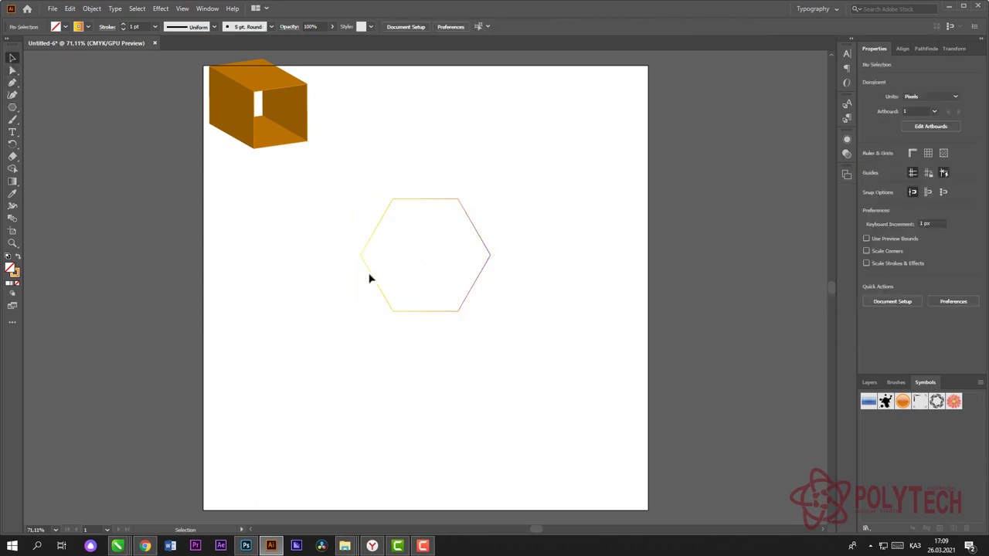
Step: Shift the hexagon slightly down and to the right and enlarge it to about 374 by 324 px
left_click_drag(438, 316, 456, 346)
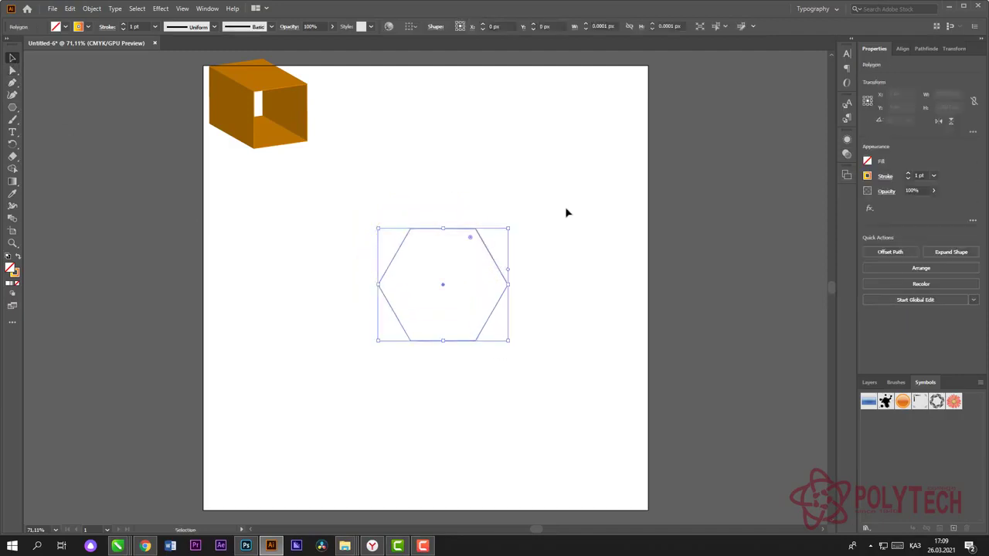
mouse_move(510, 227)
left_mouse_down()
mouse_move(533, 209)
mouse_move(498, 227)
left_mouse_up()
left_click(494, 268)
left_click(562, 239)
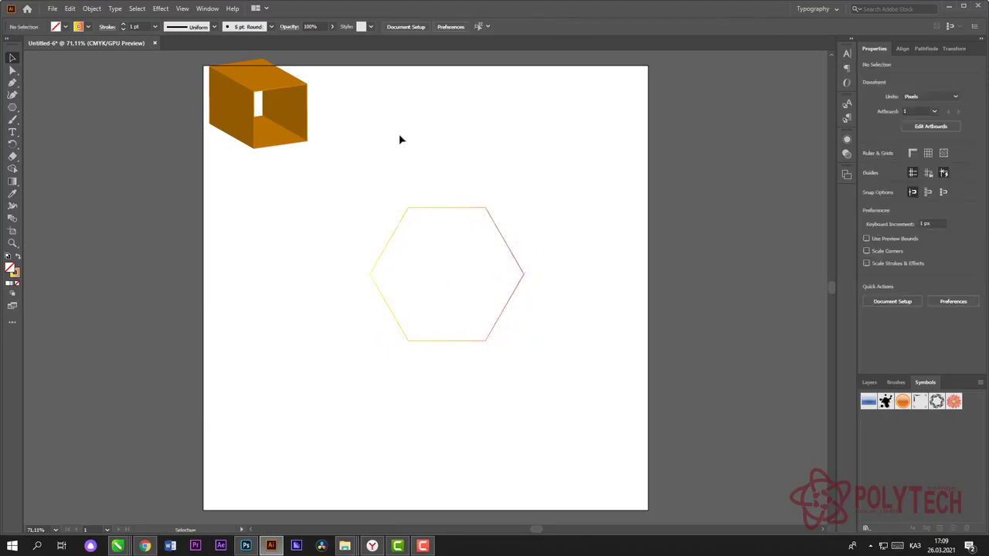
Step: Start the Distort & Transform > Transform effect on the hexagon with horizontal and vertical scale at 95%
left_click(453, 209)
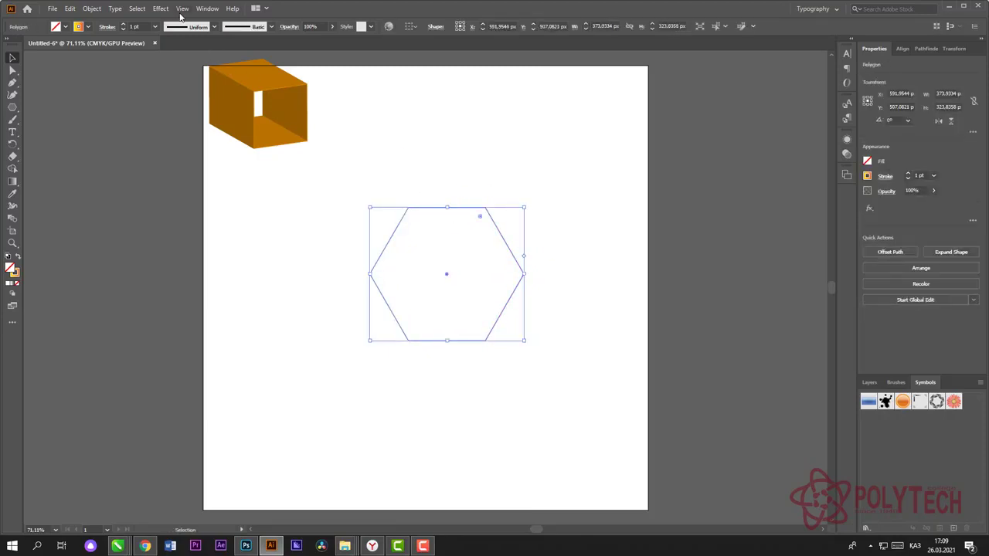
left_click(160, 9)
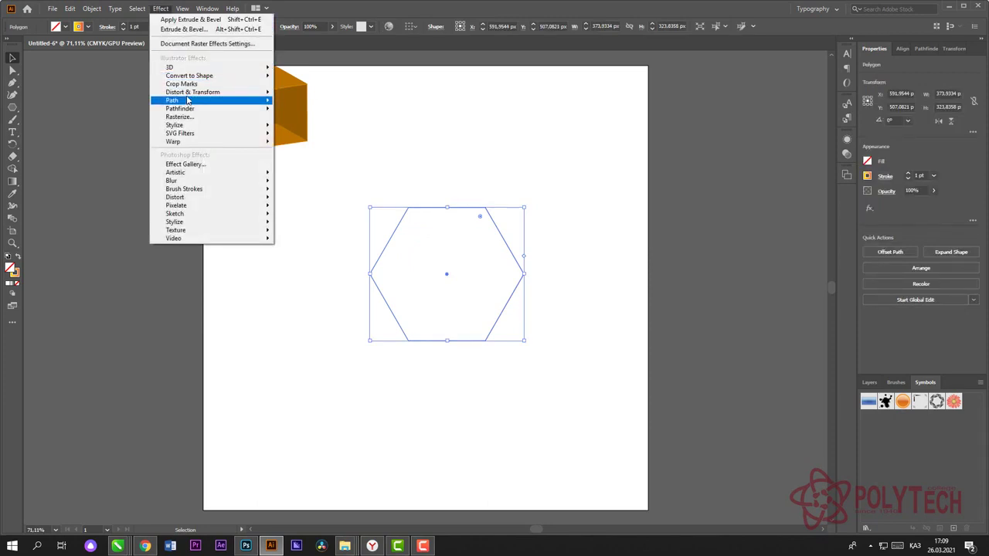
mouse_move(188, 97)
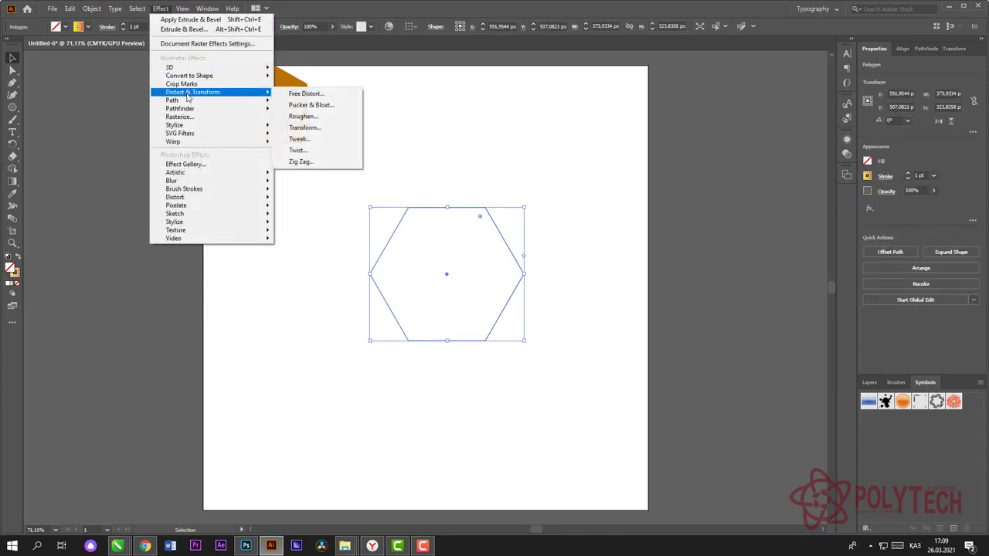
left_click(326, 132)
left_click_drag(690, 147, 657, 138)
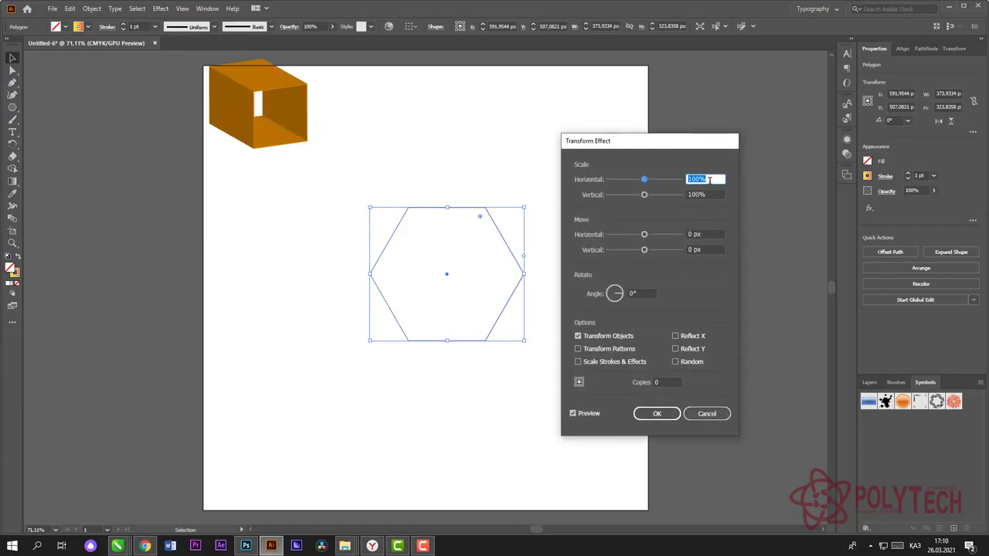
type("95")
key("Tab")
type("95")
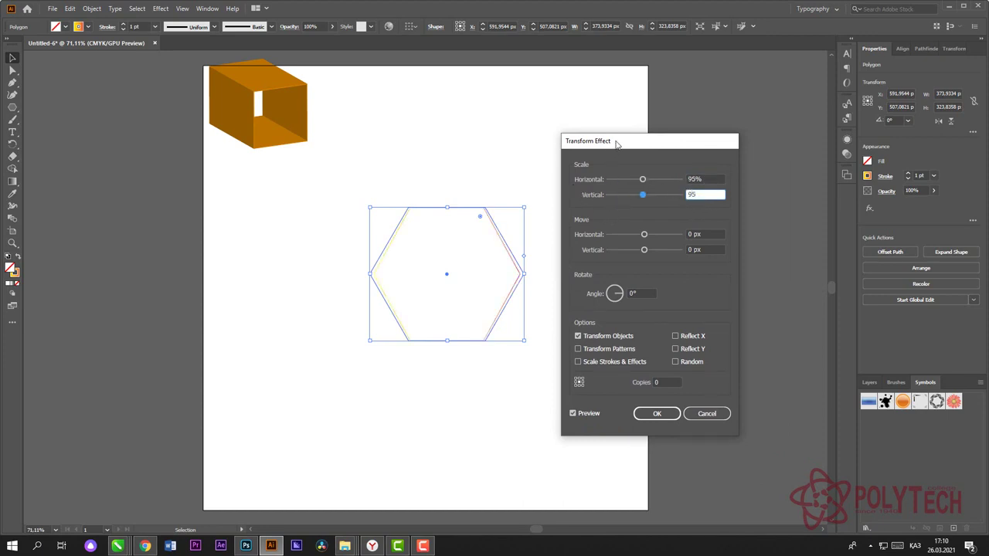
mouse_move(617, 143)
left_mouse_down()
mouse_move(607, 171)
mouse_move(618, 141)
left_mouse_up()
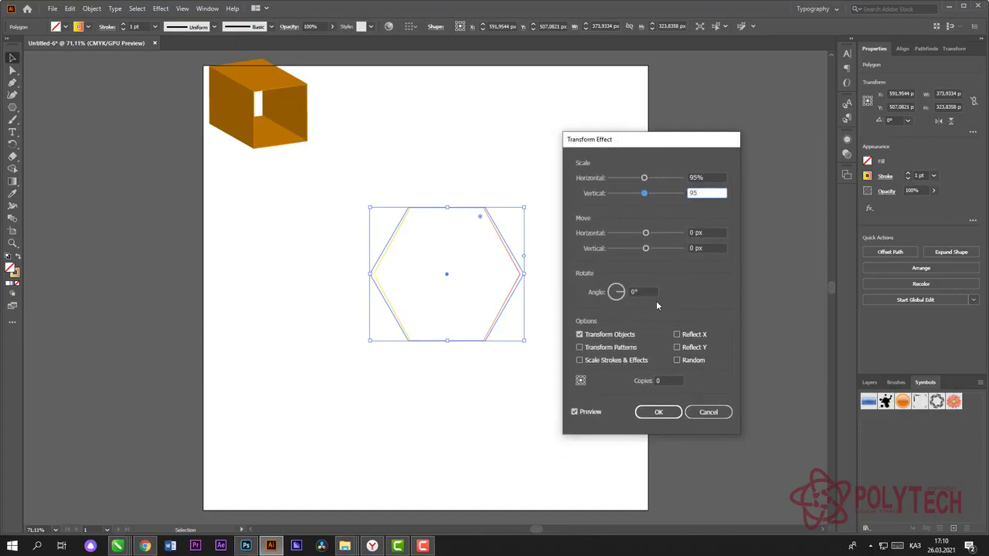
Step: Set the Transform effect to 25 copies and raise its rotation angle to 5°
left_click(669, 380)
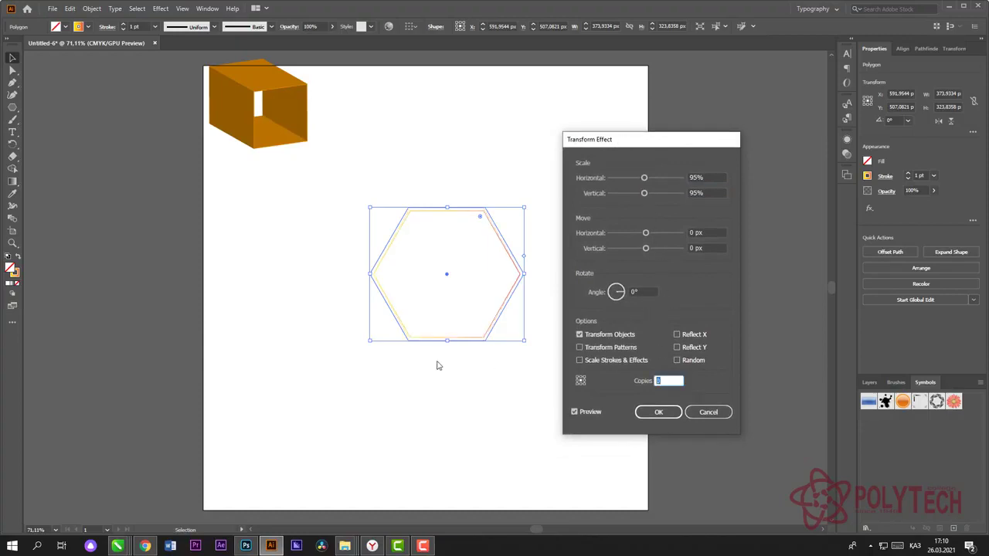
type("25")
left_click(639, 295)
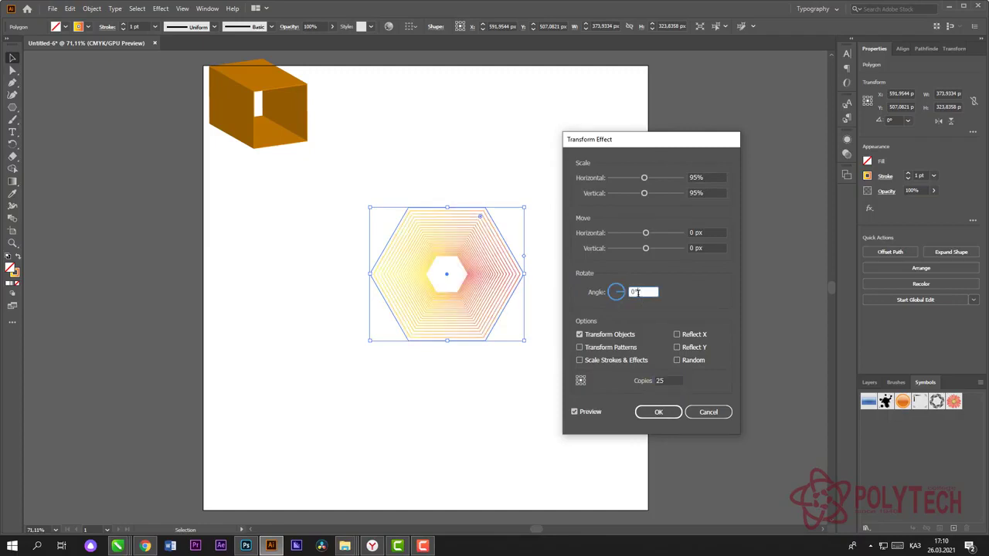
key("Up")
key("Up")
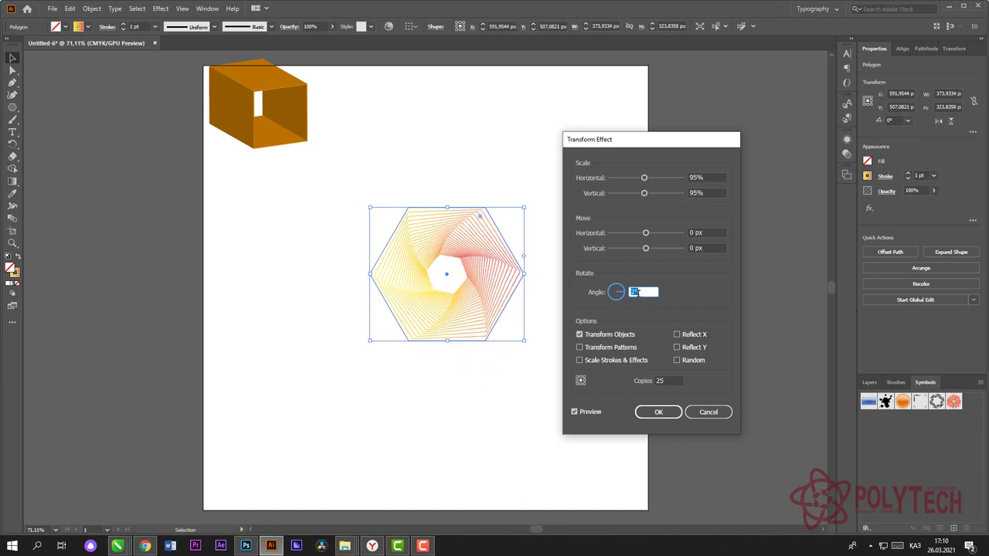
key("Up")
key("Up")
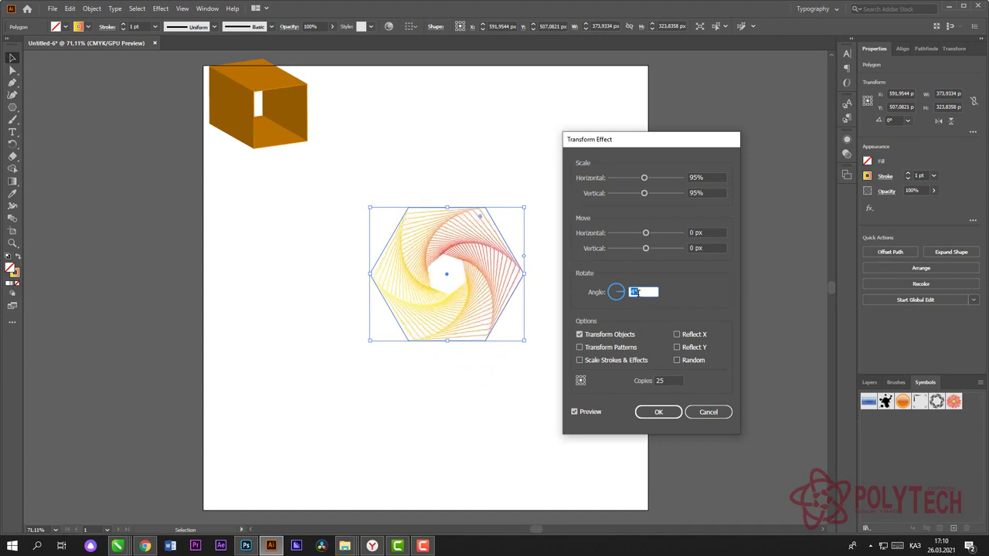
key("Up")
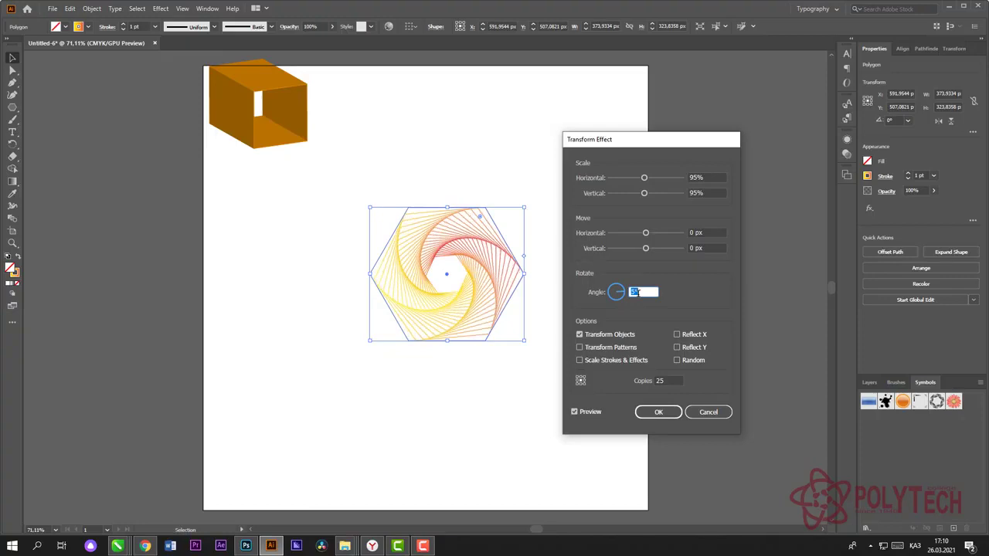
Step: Try 30 and 50 copies in the Transform effect and finish with 90 copies
key("Tab")
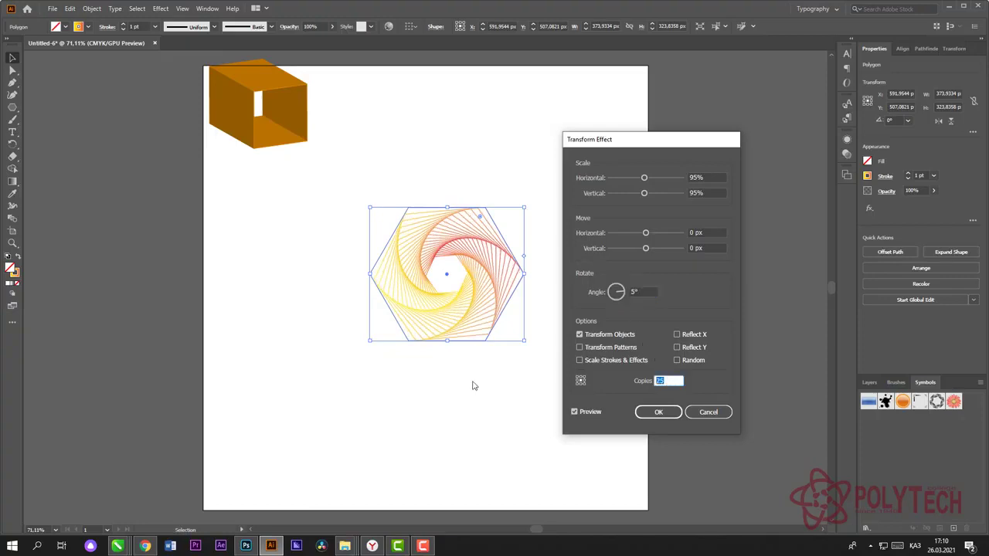
type("30")
left_click(642, 292)
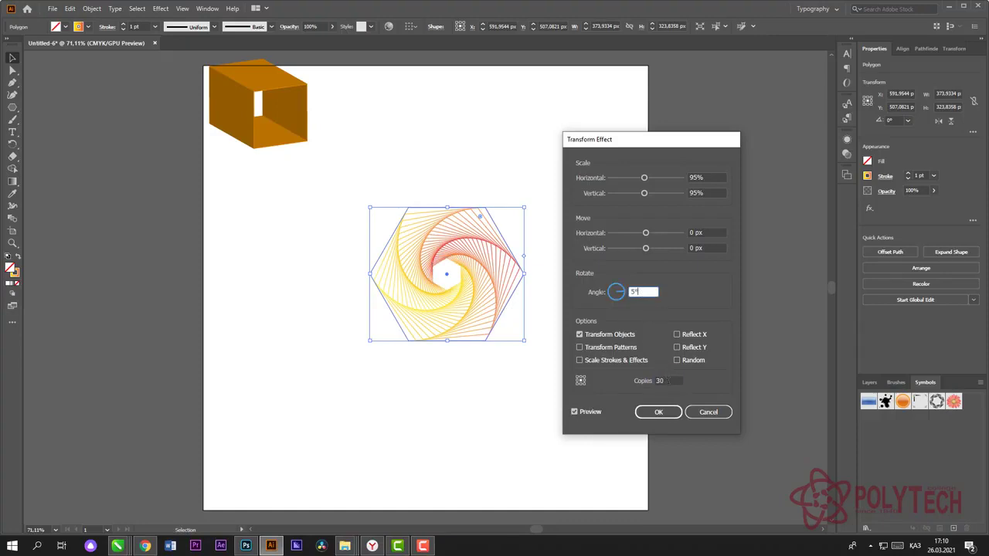
key("Tab")
type("50")
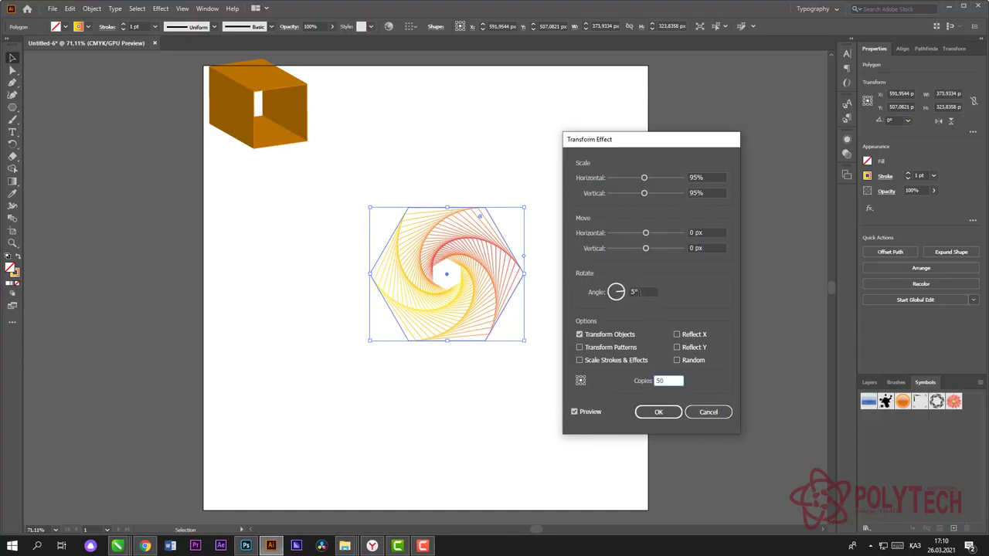
left_click(638, 292)
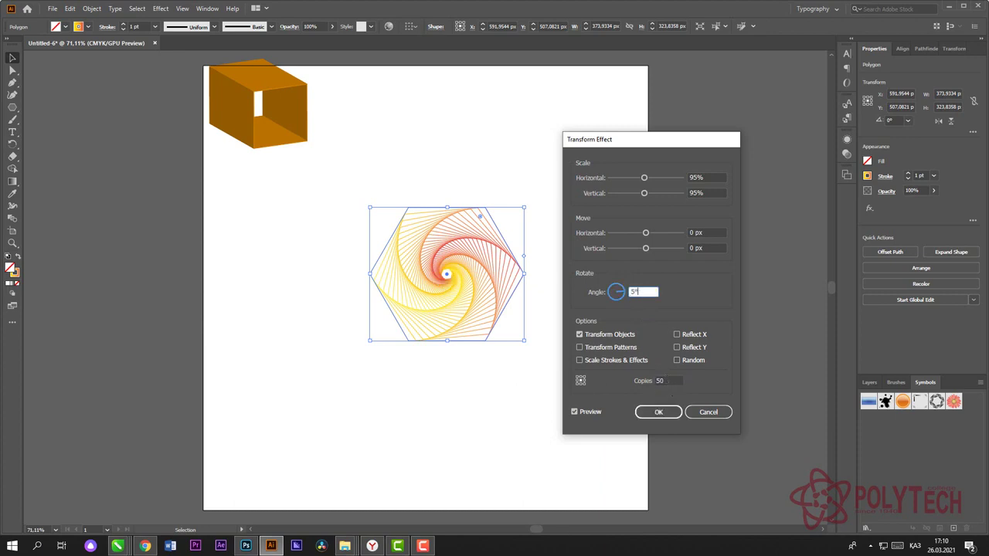
key("Tab")
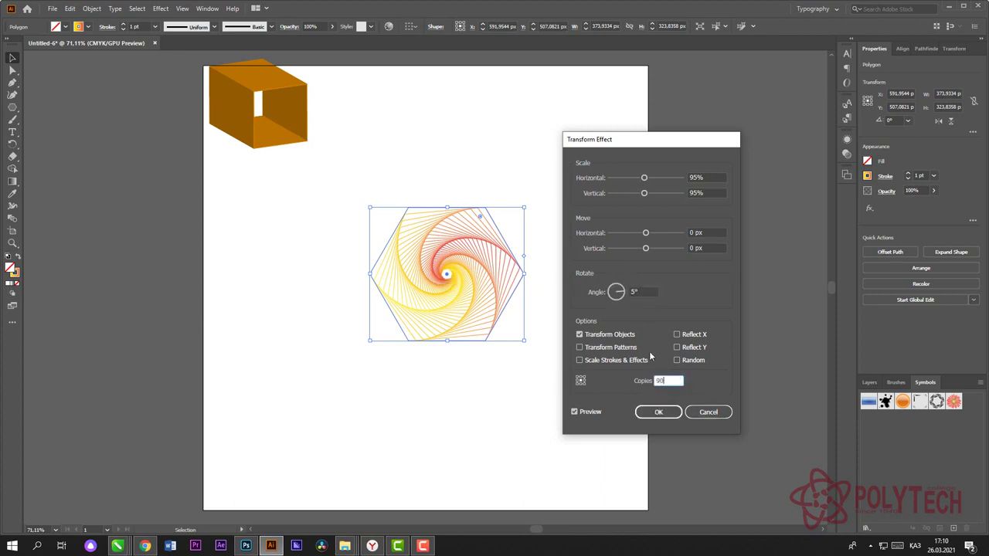
left_click(638, 293)
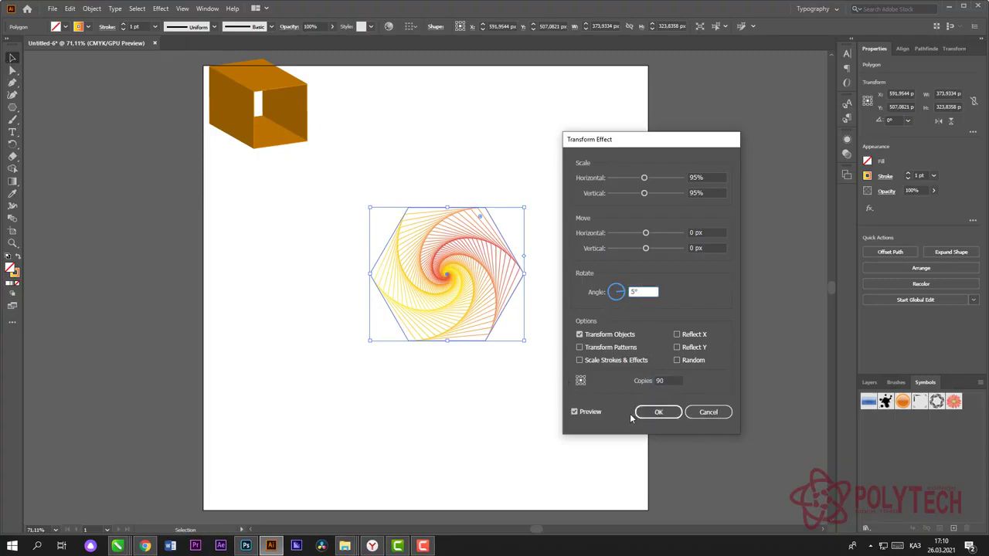
Step: Try a horizontal move of -32 px for the hexagon copies and finish at 4 px, keeping the dialog clear of the preview
left_click_drag(618, 136, 628, 119)
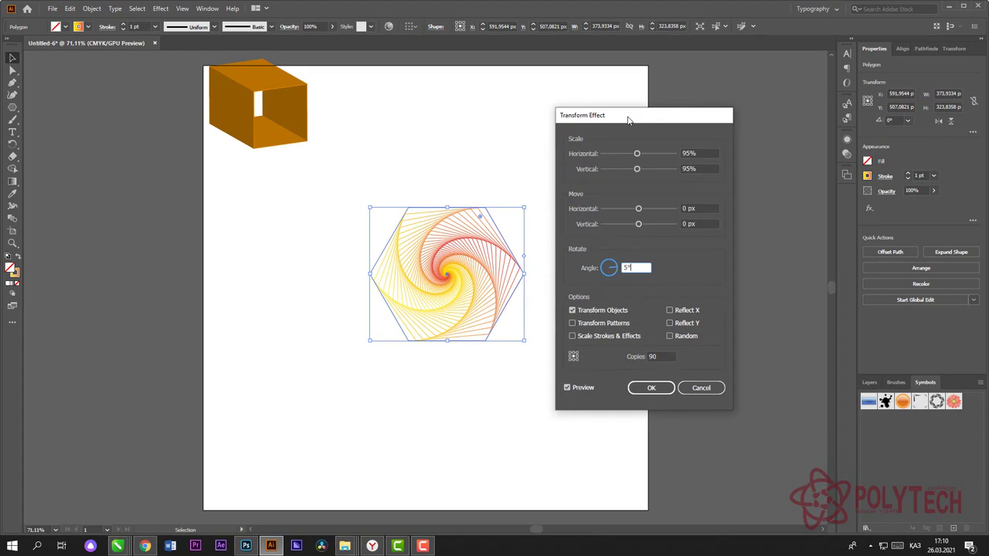
left_click_drag(627, 119, 618, 119)
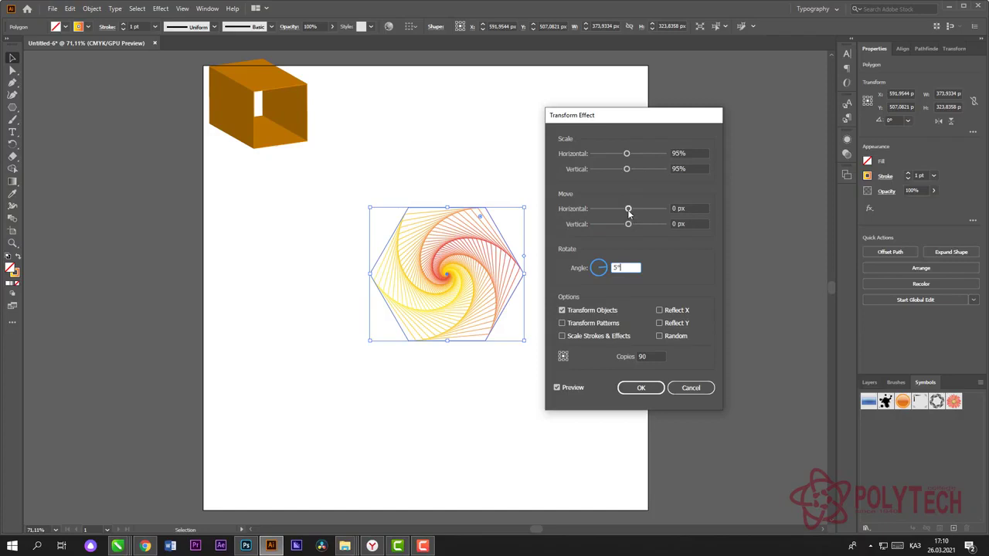
left_click_drag(628, 210, 618, 211)
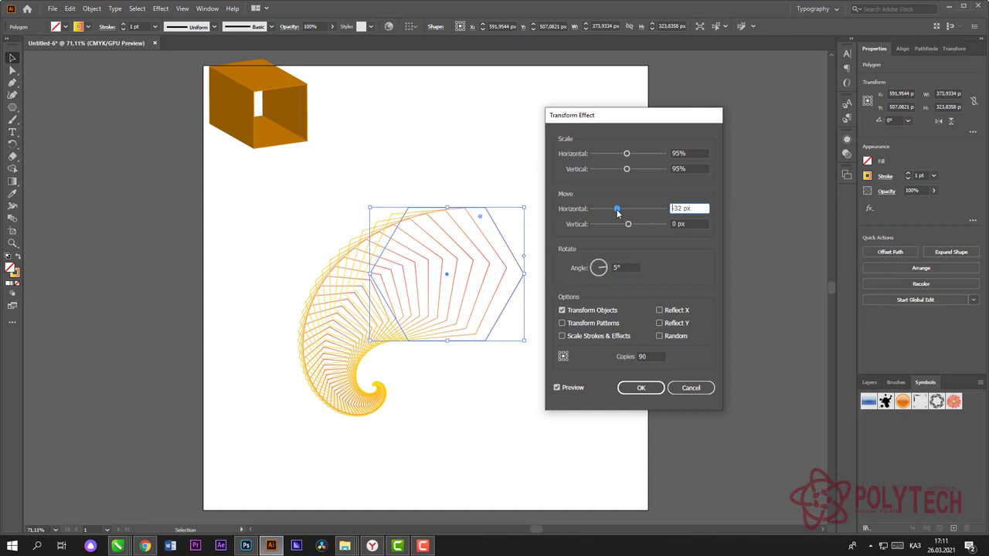
left_click_drag(617, 211, 630, 212)
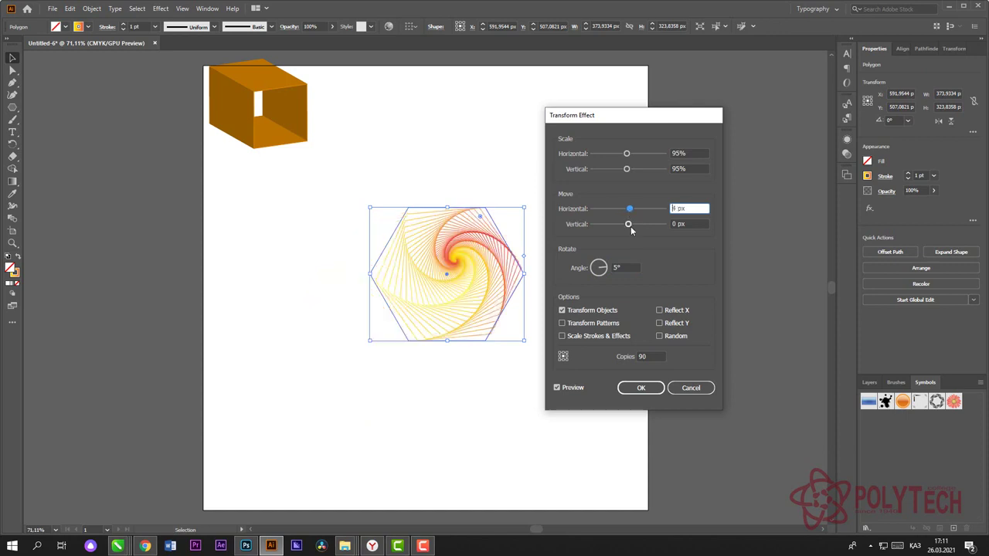
Step: Set the horizontal move to 0 px and apply the Transform effect to the hexagon
double_click(672, 207)
type("0")
left_click(627, 388)
left_click(544, 323)
left_click(415, 227)
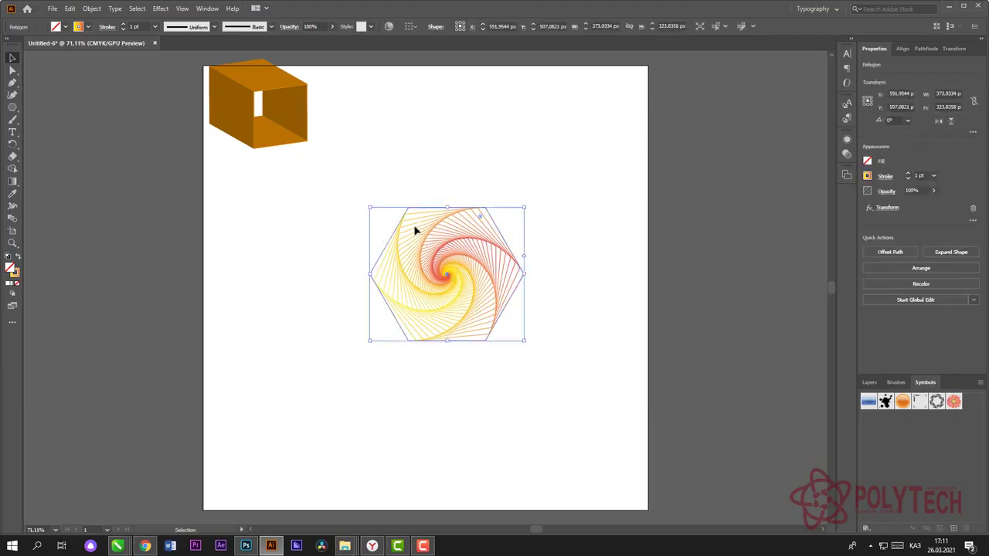
Step: Round all corners of the spiral hexagon slightly with the Direct Selection tool's corner widget, and deselect it
scroll(426, 243, "up", 1)
scroll(439, 248, "down", 1)
scroll(470, 261, "up", 1)
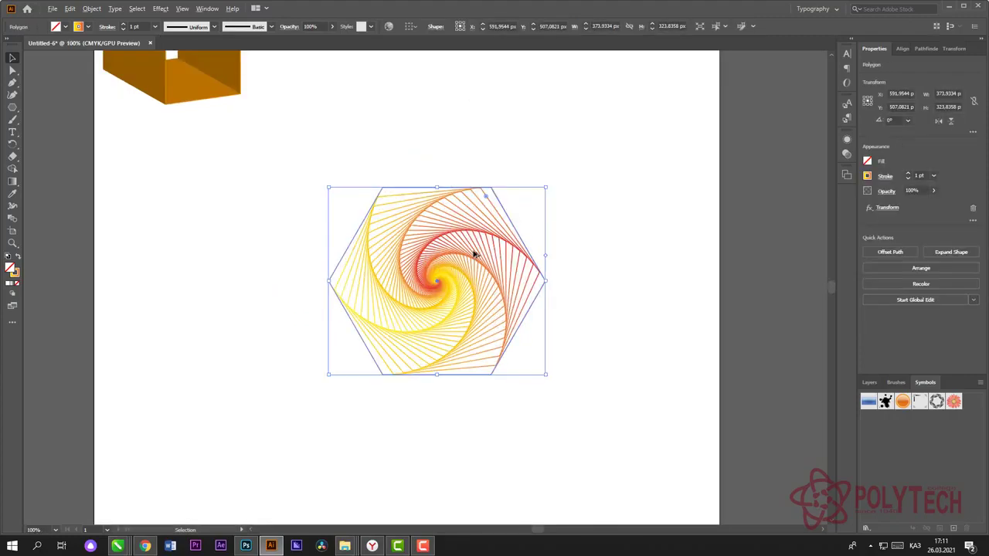
left_click(11, 70)
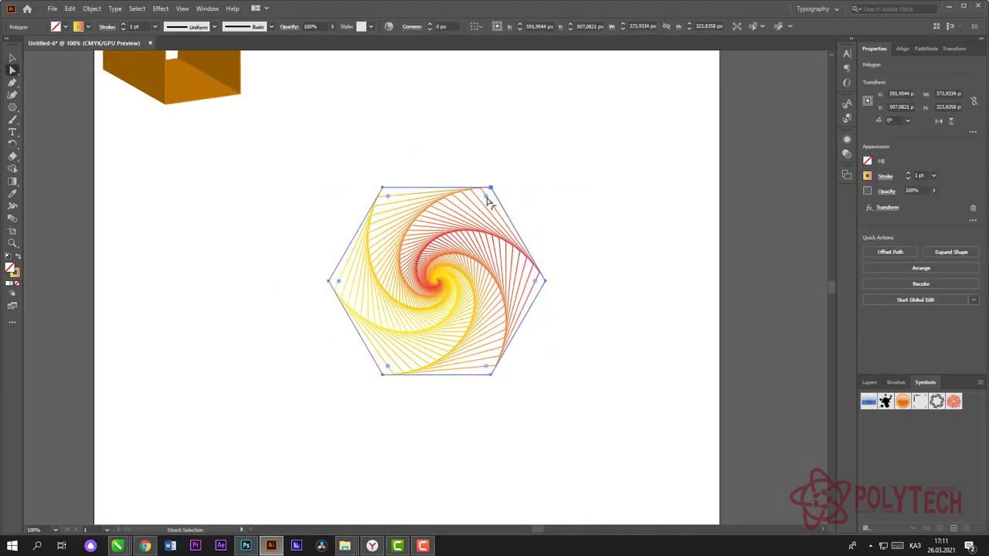
left_click_drag(487, 200, 477, 218)
left_click(10, 58)
left_click(210, 224)
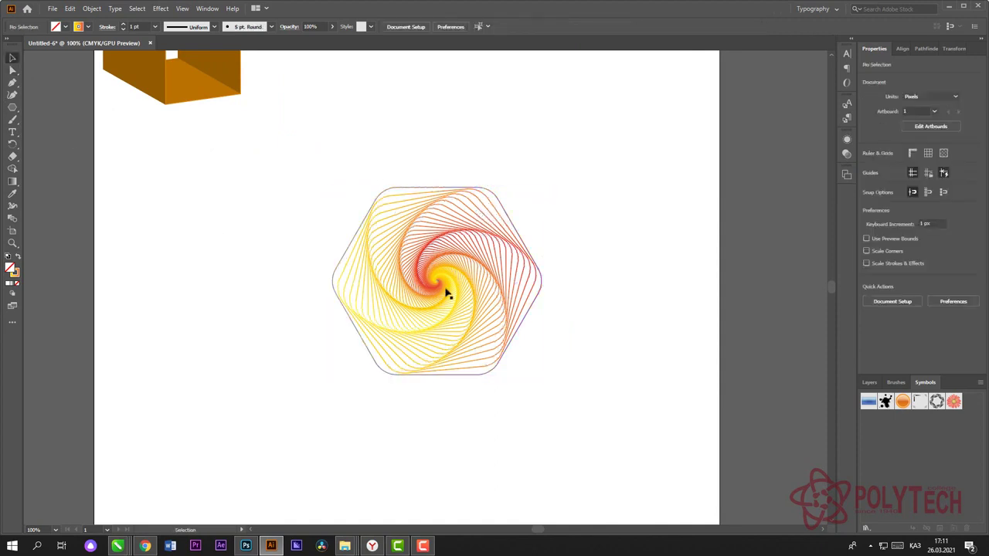
Step: Move the spiral hexagon up the artboard beside the 3D frame and deselect it
left_click(441, 281)
scroll(497, 287, "up", 3)
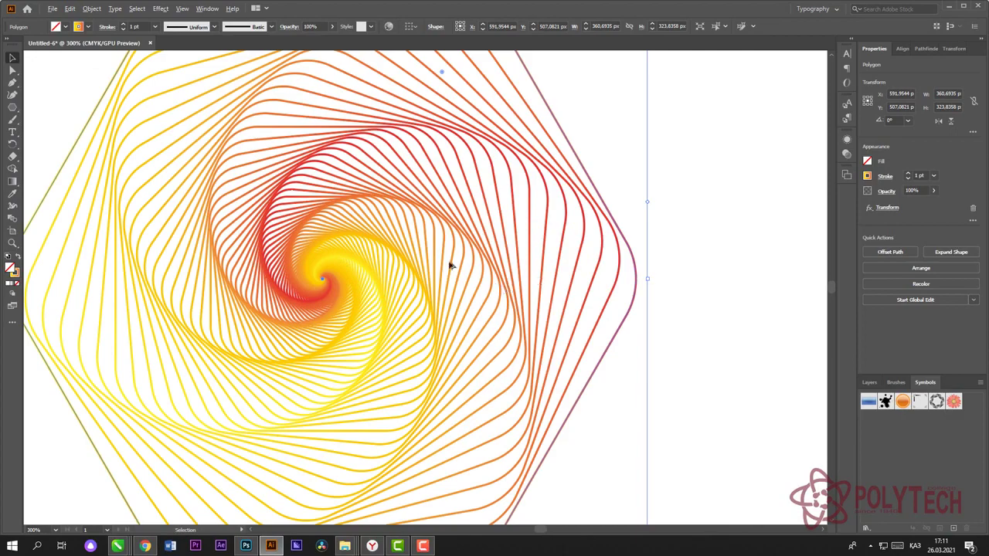
scroll(471, 243, "up", 2)
scroll(500, 215, "down", 3)
scroll(500, 214, "down", 4)
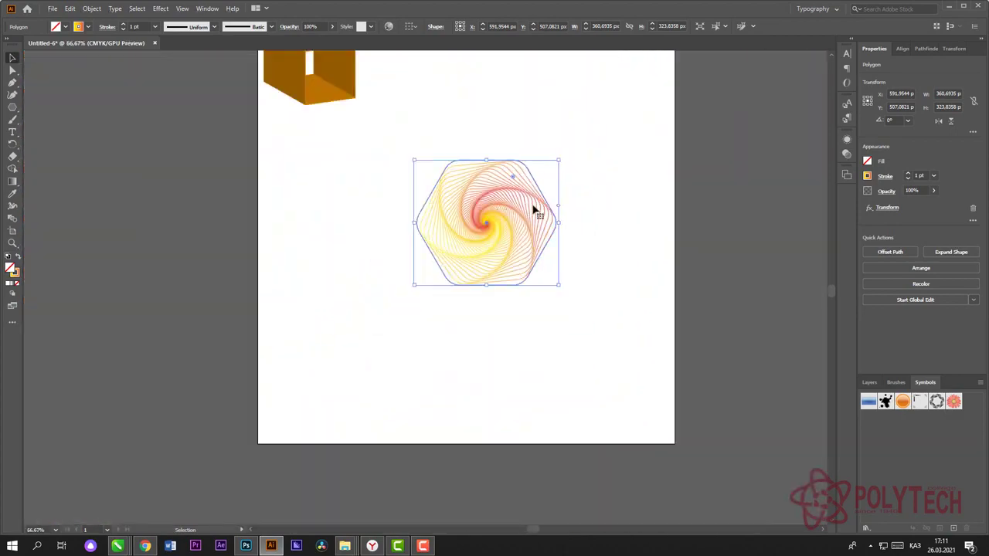
left_click_drag(534, 210, 491, 92)
left_click(483, 283)
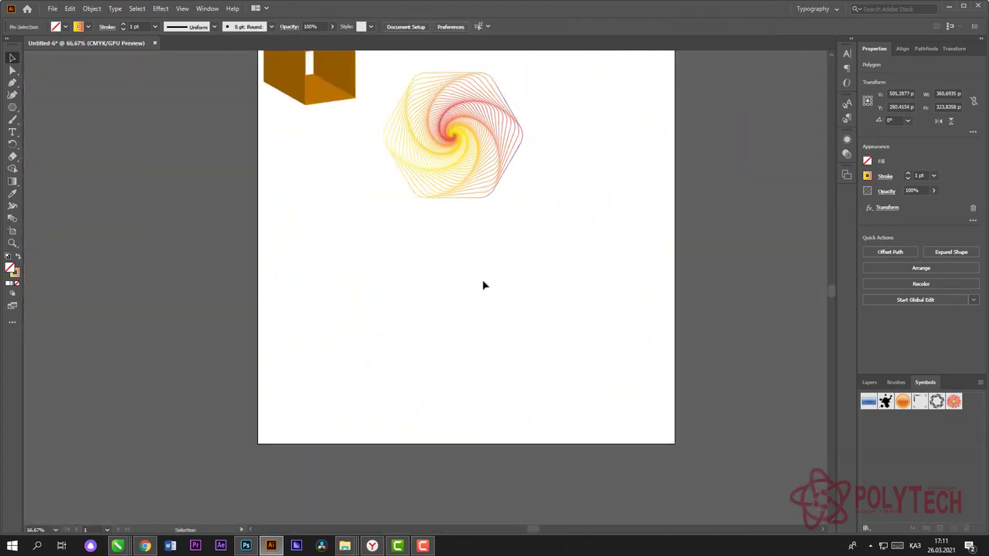
Step: Try deleting the 3D extruded frame and undo the deletion
scroll(521, 278, "down", 3)
scroll(525, 259, "up", 2)
left_click(409, 157)
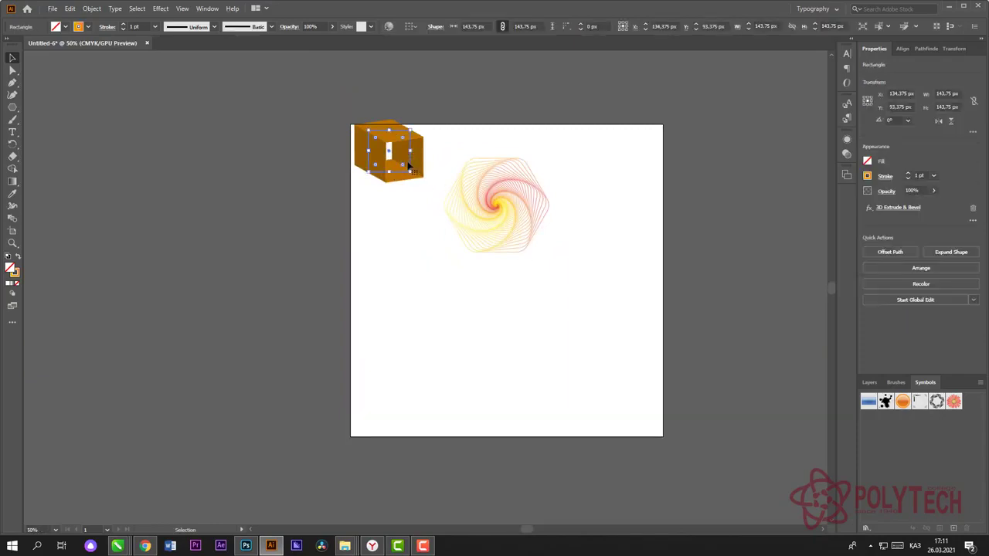
left_click(486, 234, "shift")
left_click(565, 301)
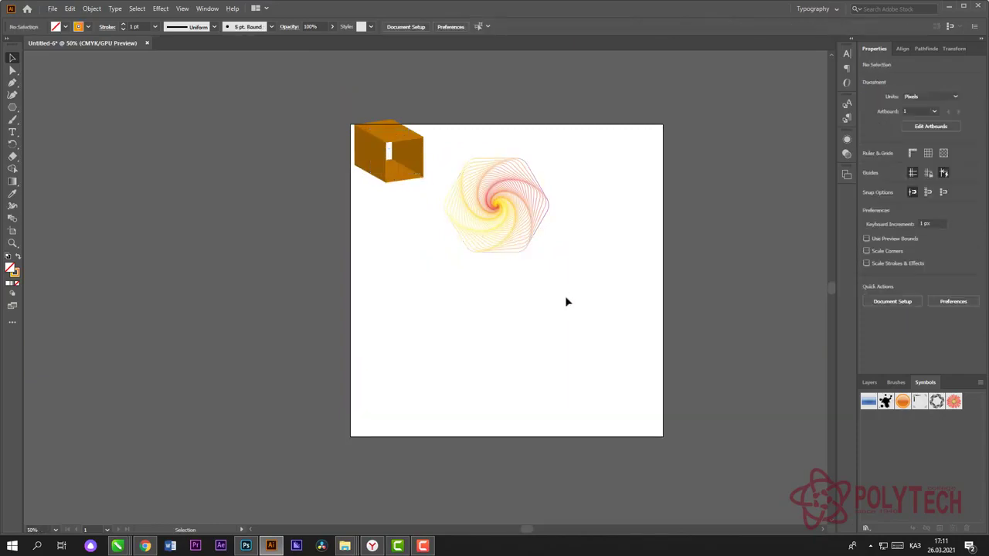
left_click(392, 176)
left_click(502, 274)
left_click(395, 184)
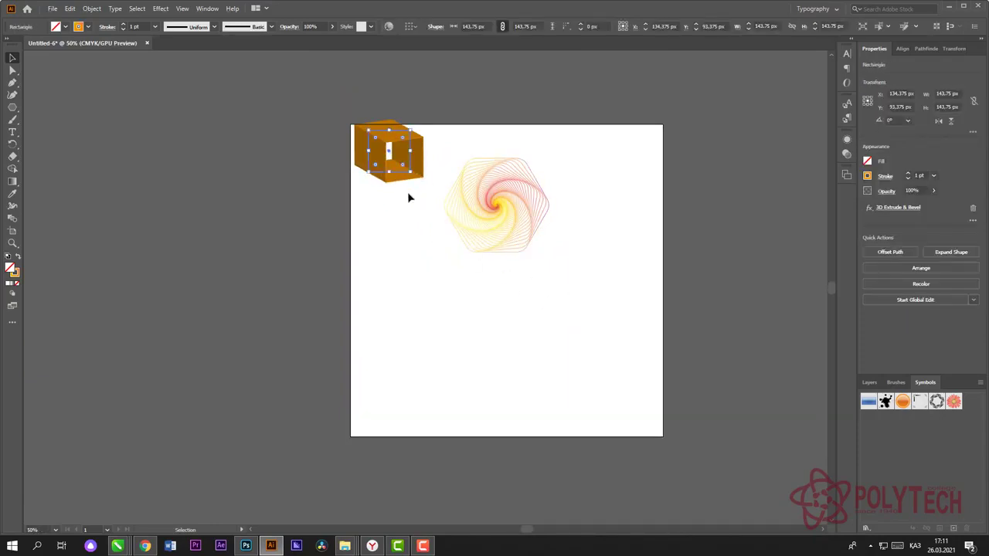
key("Delete")
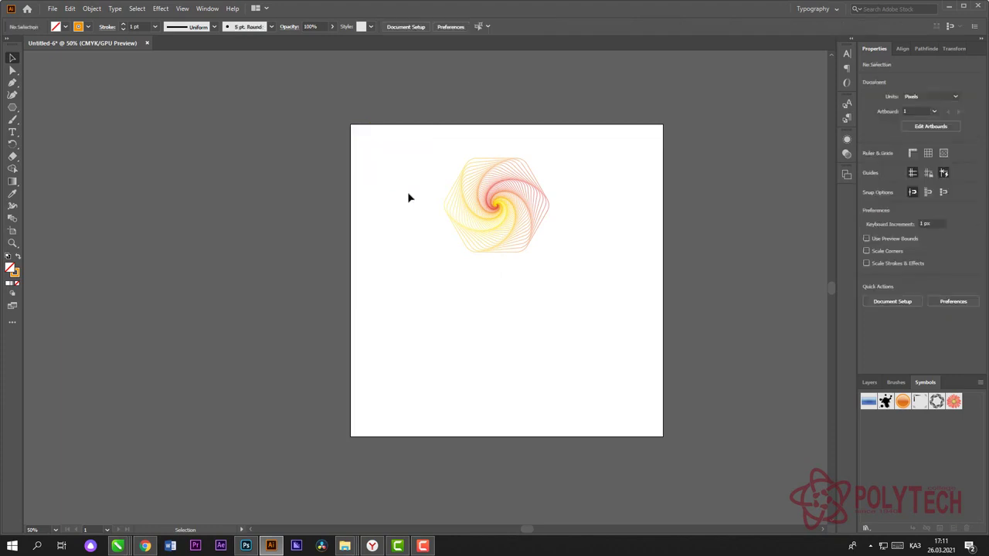
key("ctrl+z")
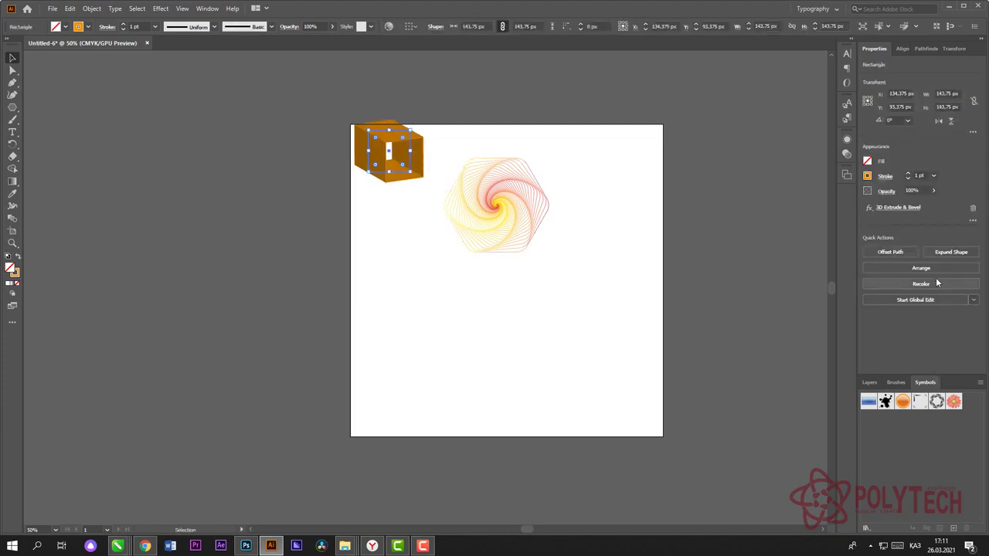
Step: Expand Layer 1 in the layer list and target the polygon and the rectangle in turn
left_click(874, 382)
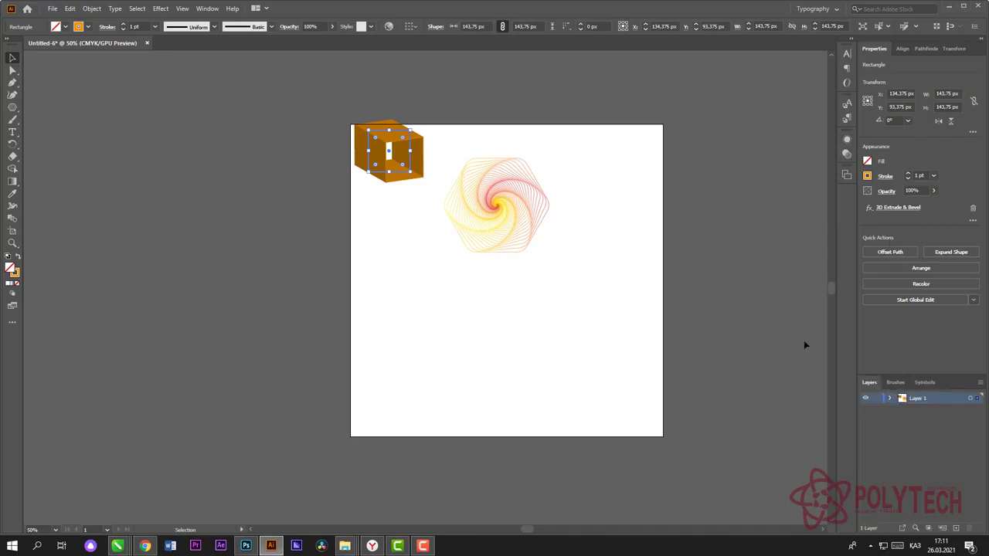
left_click(890, 397)
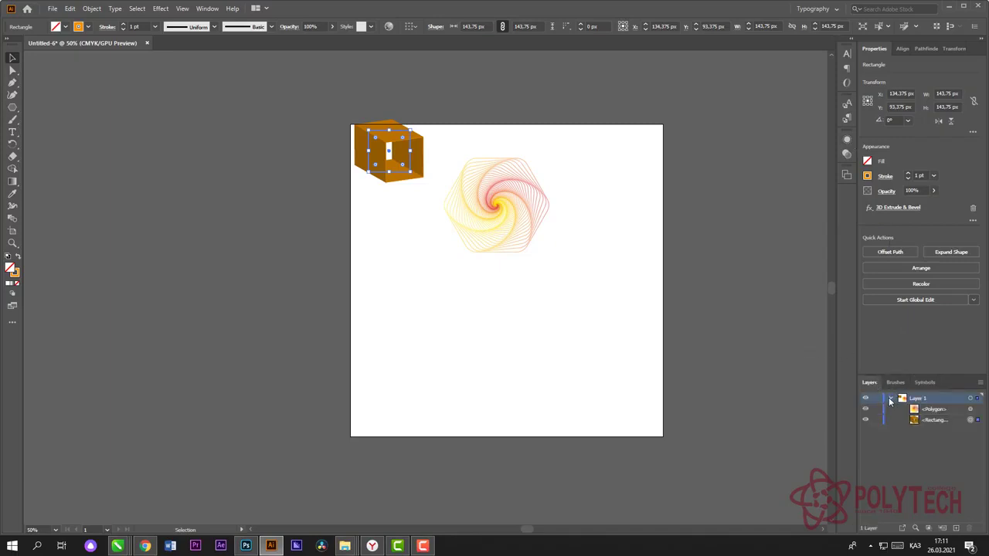
left_click(931, 410)
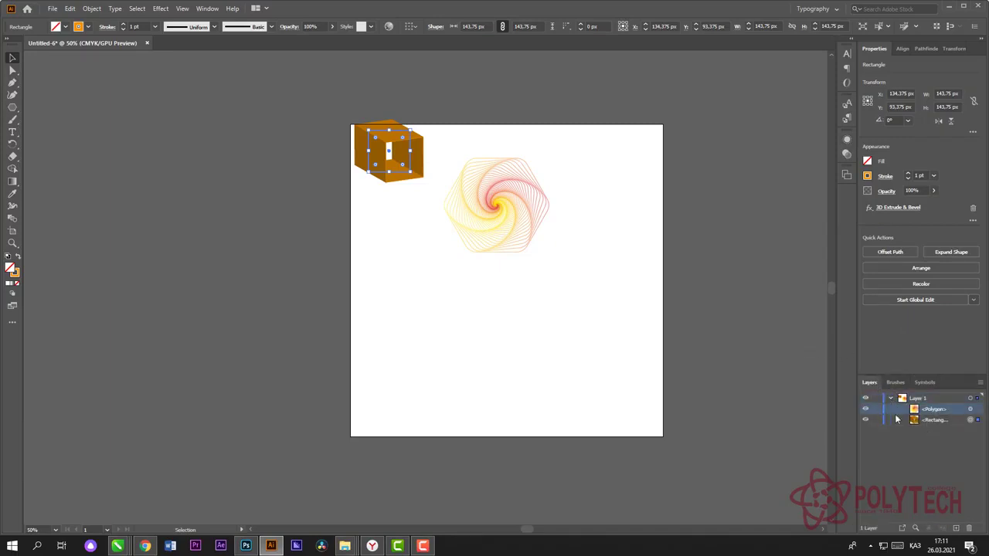
left_click(937, 420)
left_click(974, 411)
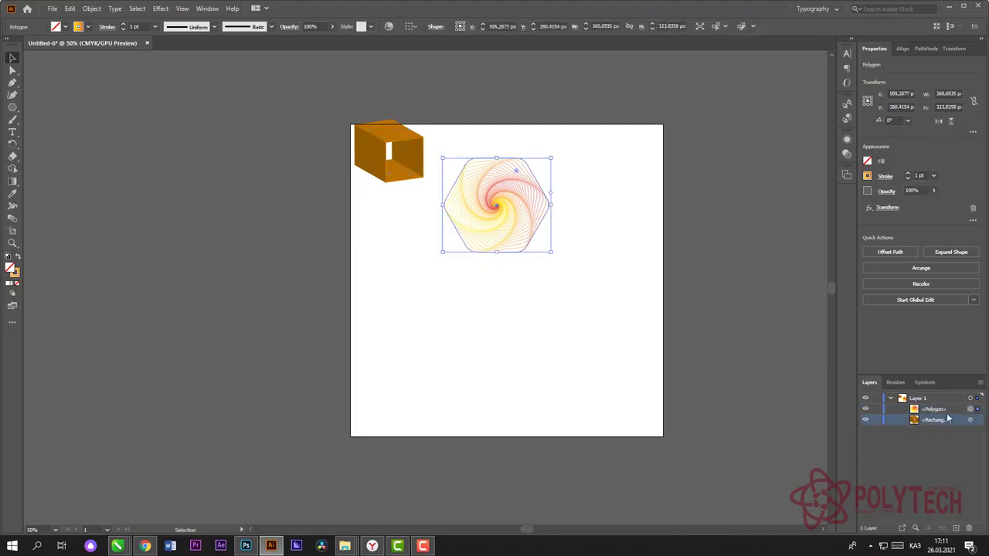
left_click(971, 420)
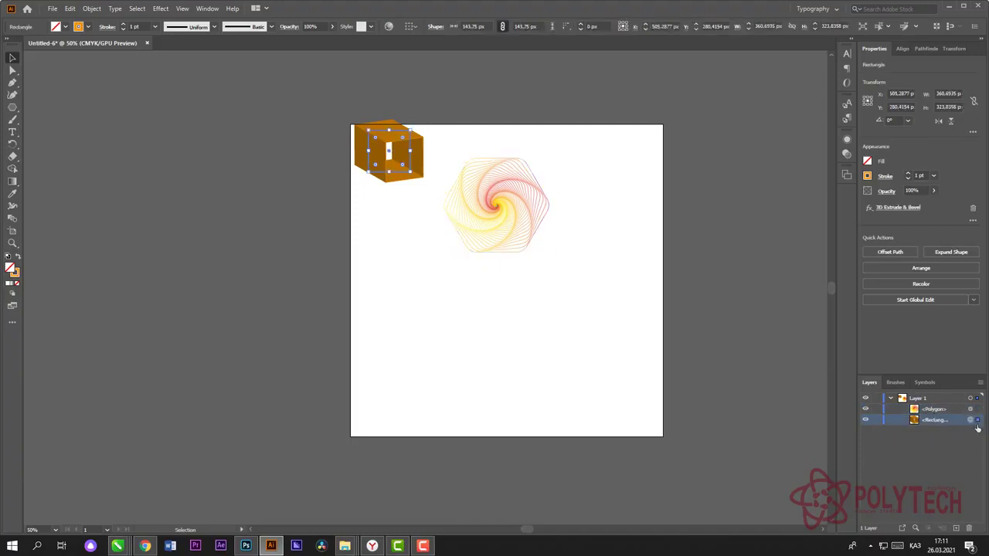
left_click(969, 409)
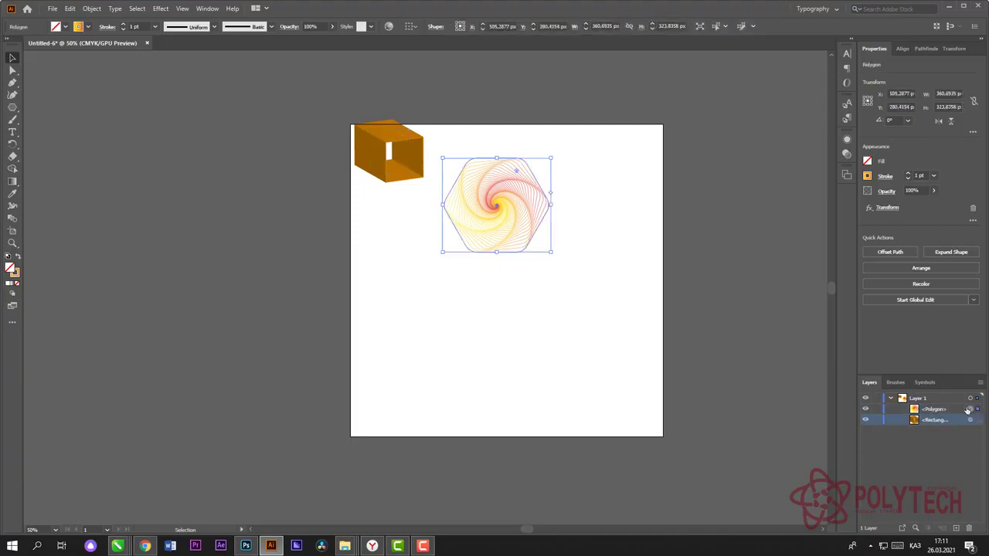
Step: Delete the 3D extruded frame from the artboard
scroll(525, 203, "up", 2)
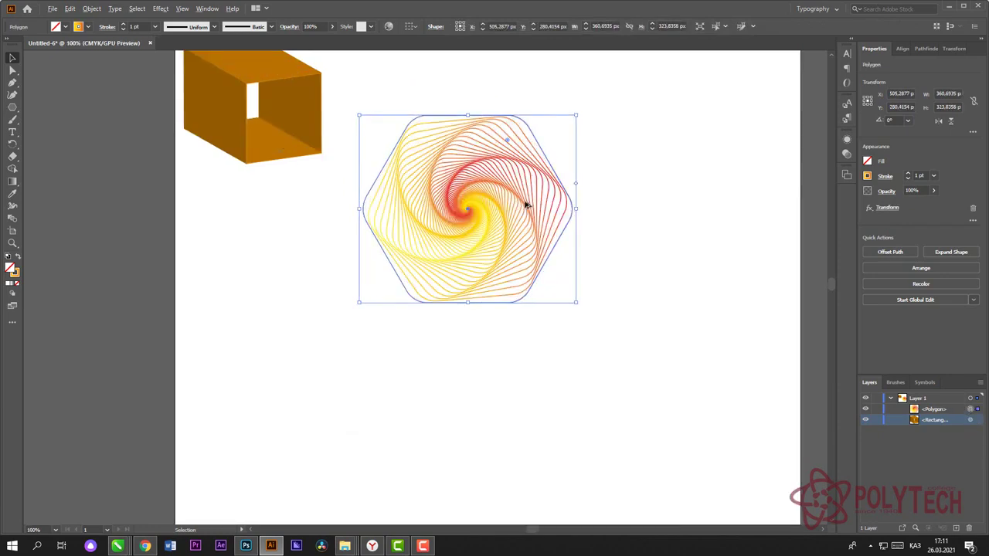
scroll(561, 258, "down", 1)
left_click(562, 258)
left_click(559, 258)
left_click(406, 183)
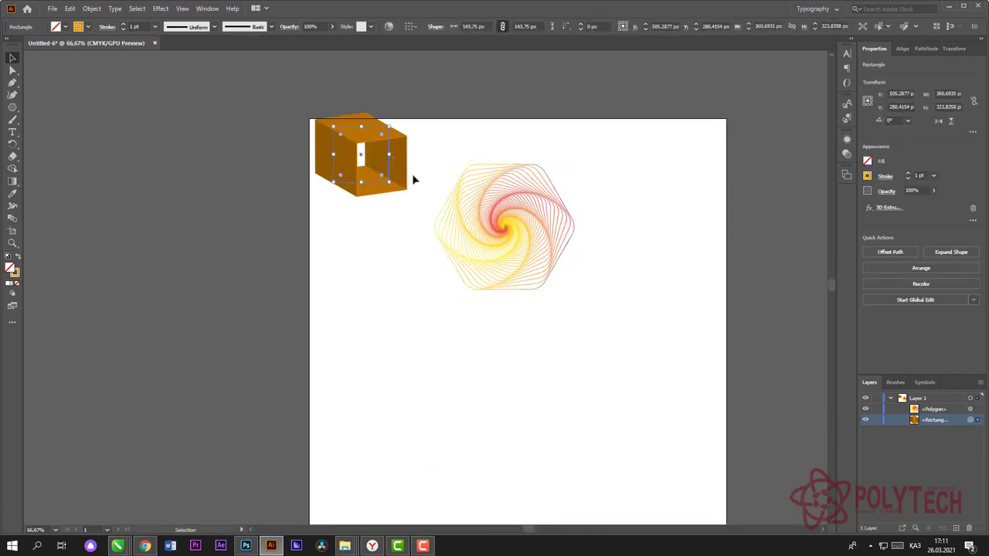
key("Delete")
Step: Move the spiral hexagon into the artboard's upper-left corner and deselect it
left_click(546, 223)
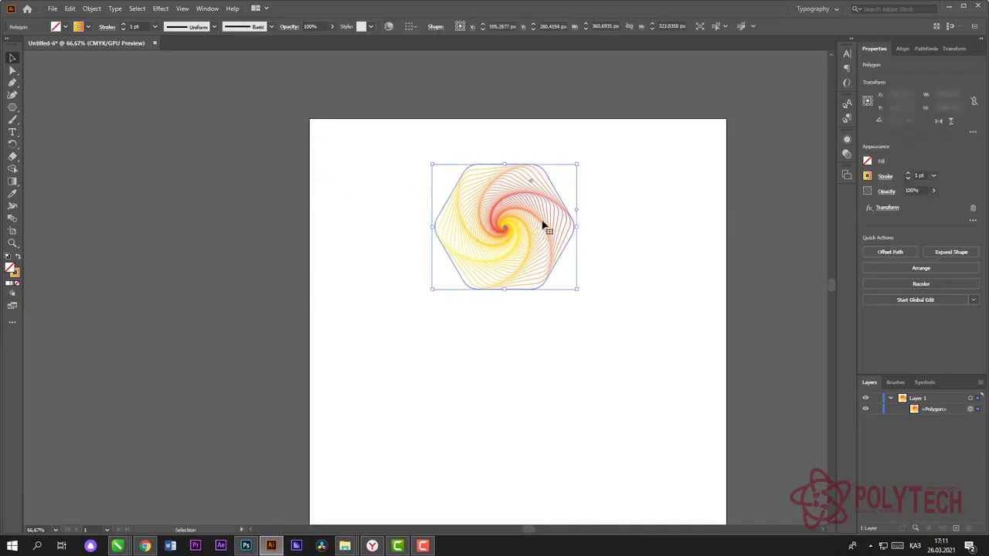
left_click_drag(545, 224, 426, 190)
left_click(582, 305)
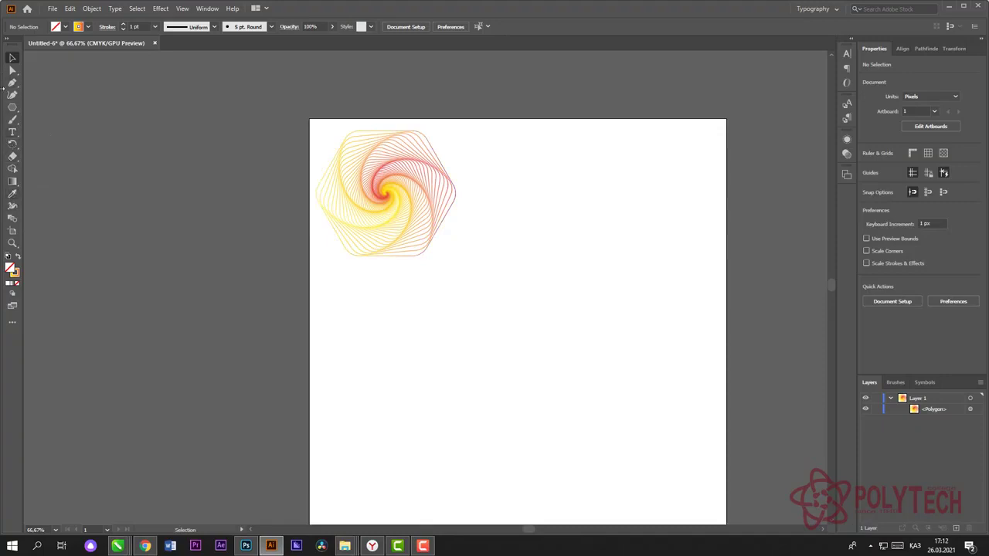
Step: Draw a thin horizontal rectangle about 565 by 28 px below the spiral hexagon
left_click(11, 109)
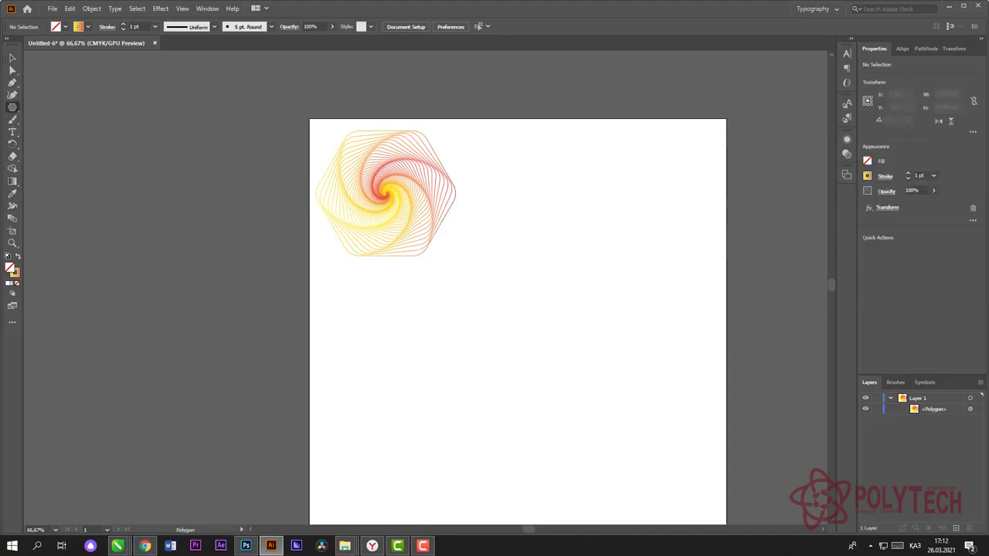
left_click(13, 109)
left_click(64, 107)
mouse_move(409, 307)
left_mouse_down()
mouse_move(523, 322)
mouse_move(627, 314)
left_mouse_up()
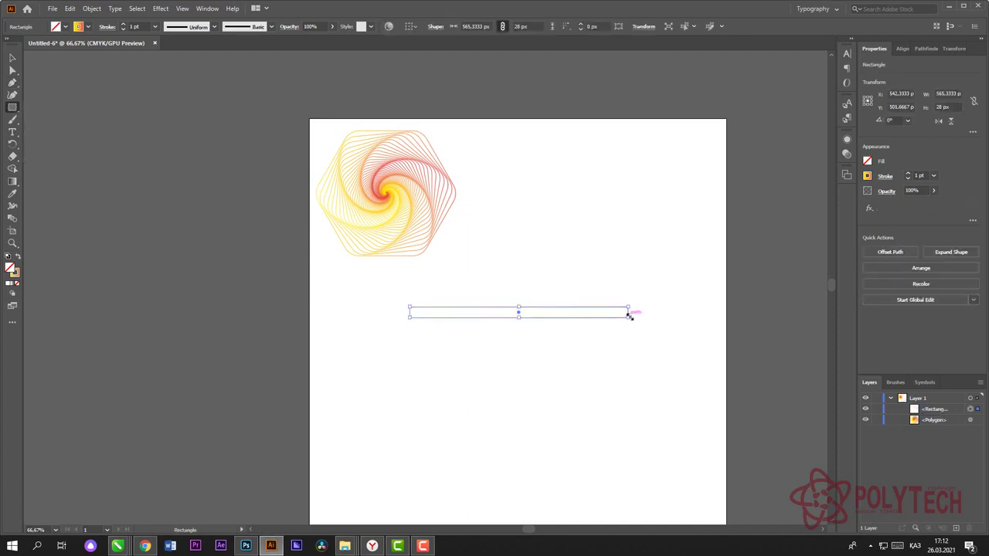
Step: Remove the rectangle's stroke and fill it with the light blue swatch
left_click(867, 176)
left_click(755, 211)
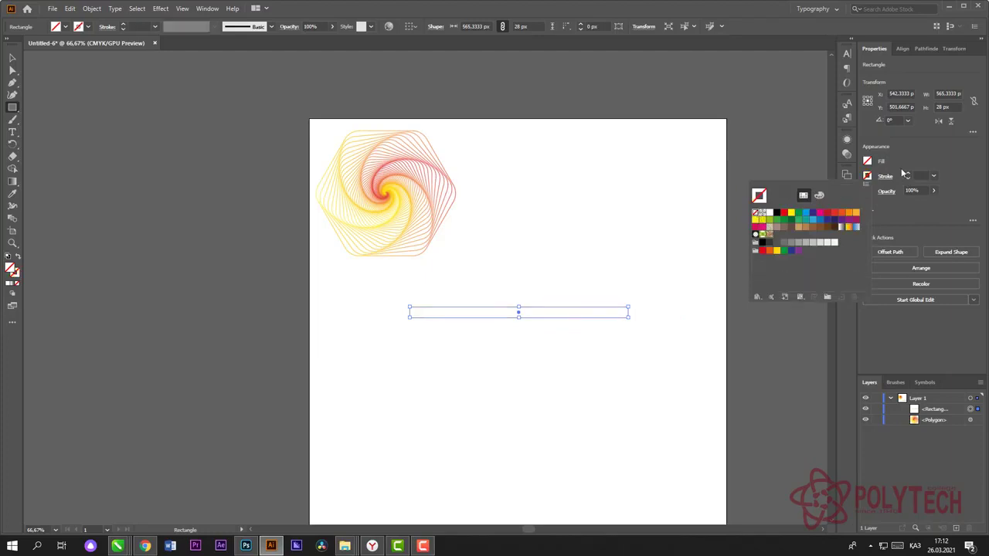
left_click(866, 162)
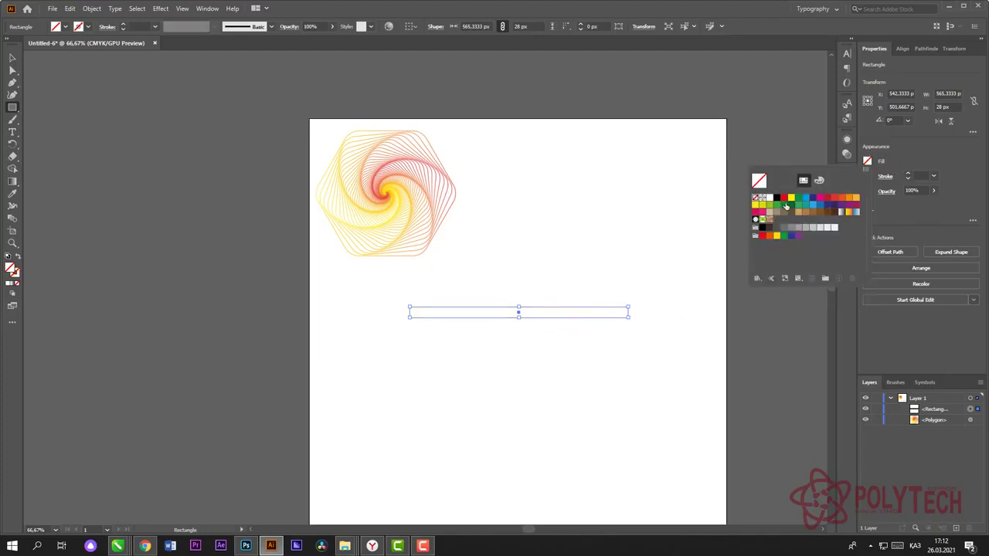
left_click(806, 198)
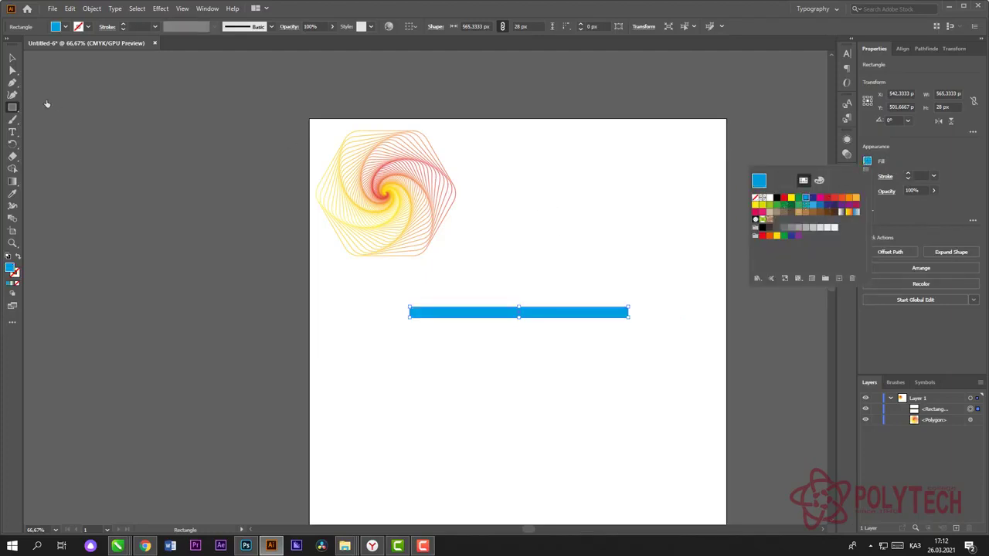
Step: Reduce the blue rectangle's height to 14 px with the Selection tool
left_click(471, 357)
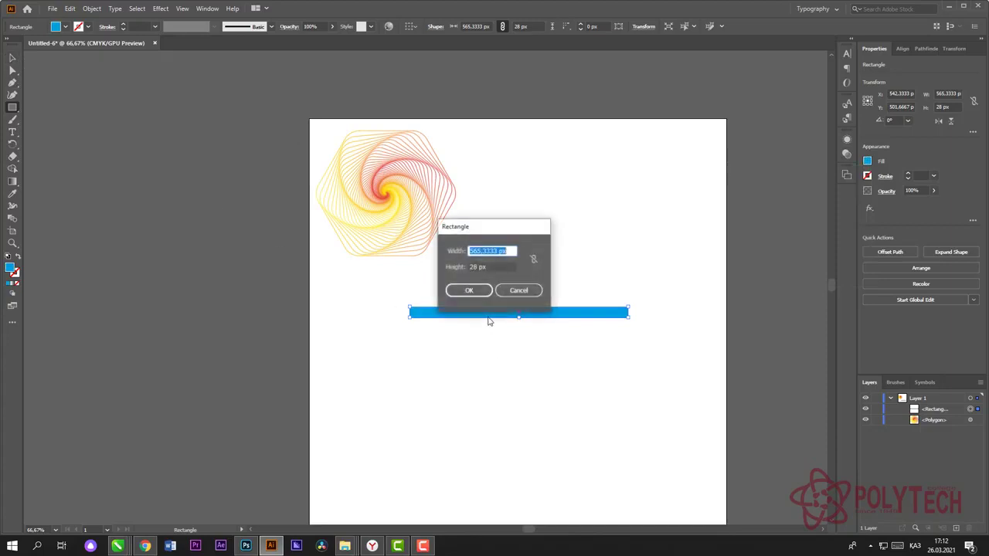
left_click(518, 291)
key("v")
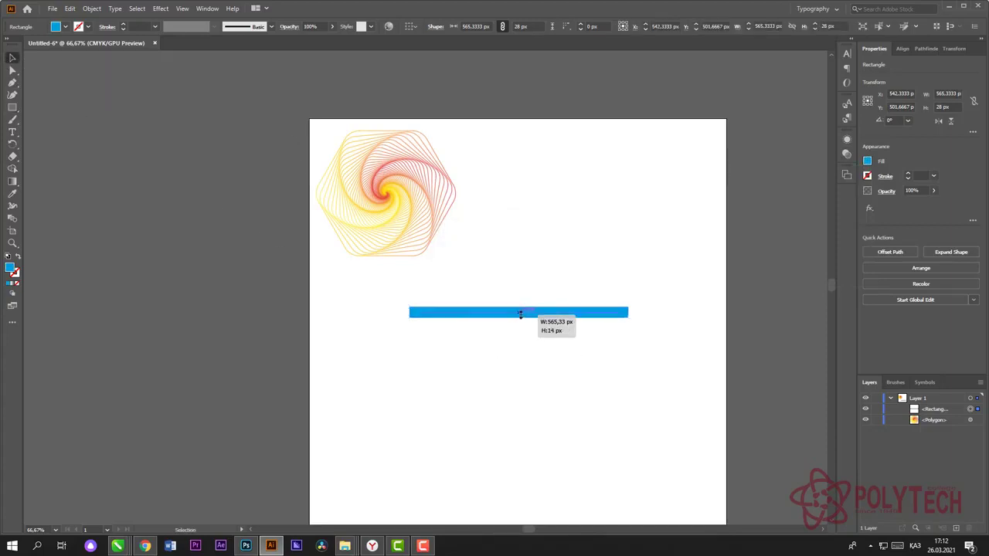
left_click_drag(518, 316, 514, 318)
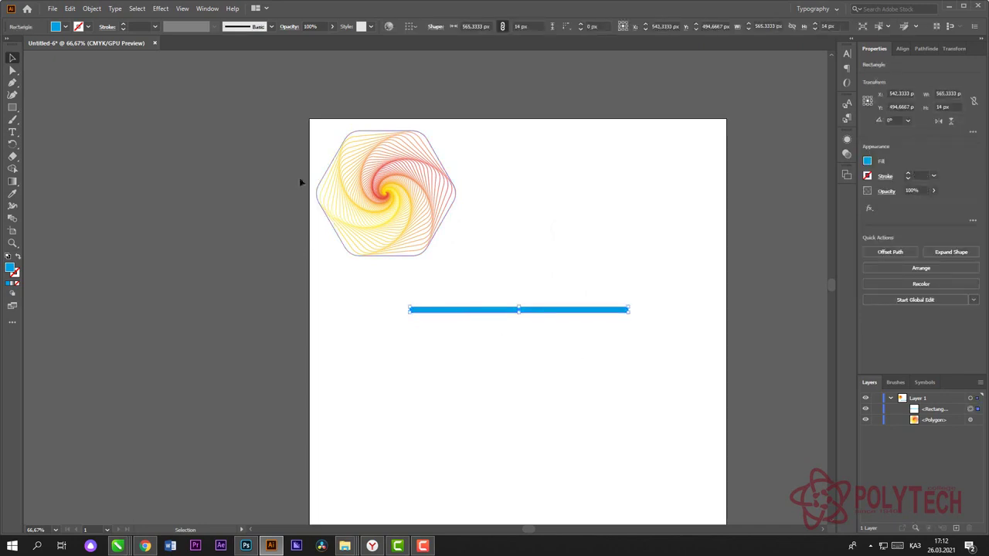
Step: Start the Distort & Transform > Transform effect on the blue bar with 5 copies and a vertical move of 33 px
left_click(160, 9)
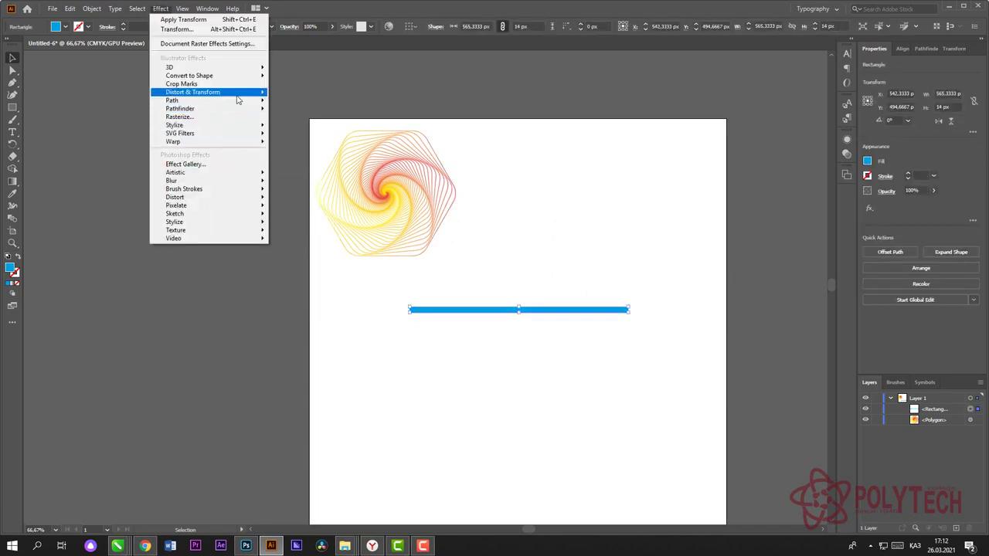
mouse_move(231, 92)
left_click(299, 128)
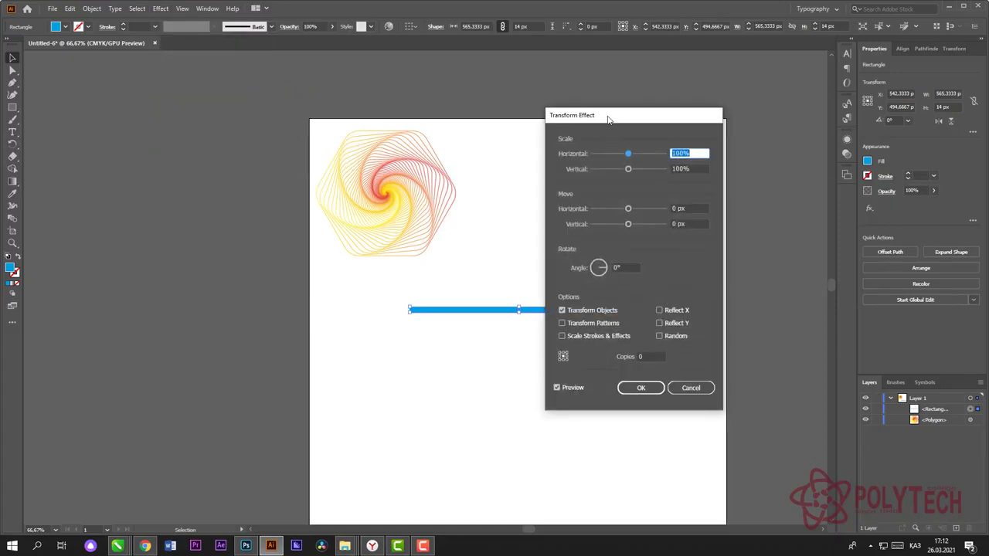
left_click_drag(607, 119, 693, 125)
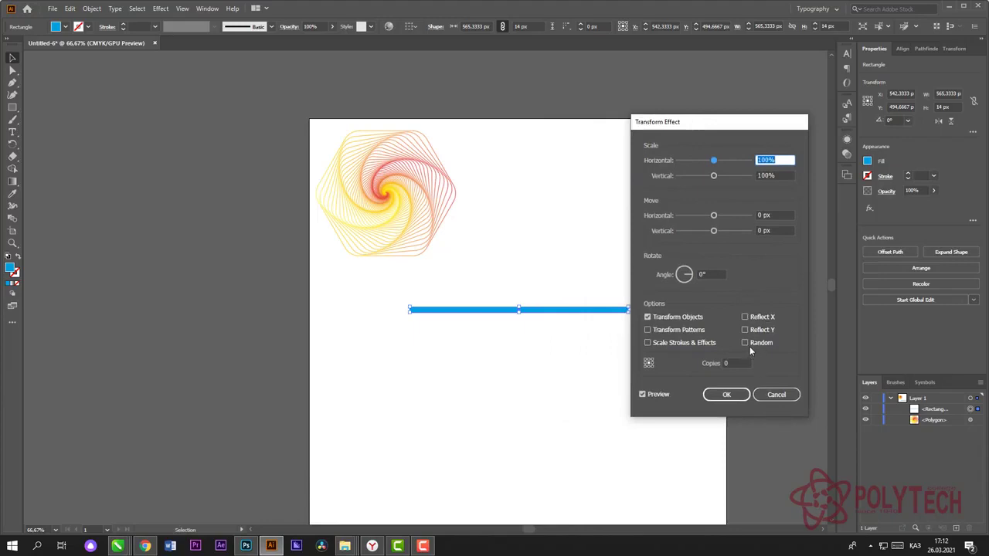
left_click(729, 363)
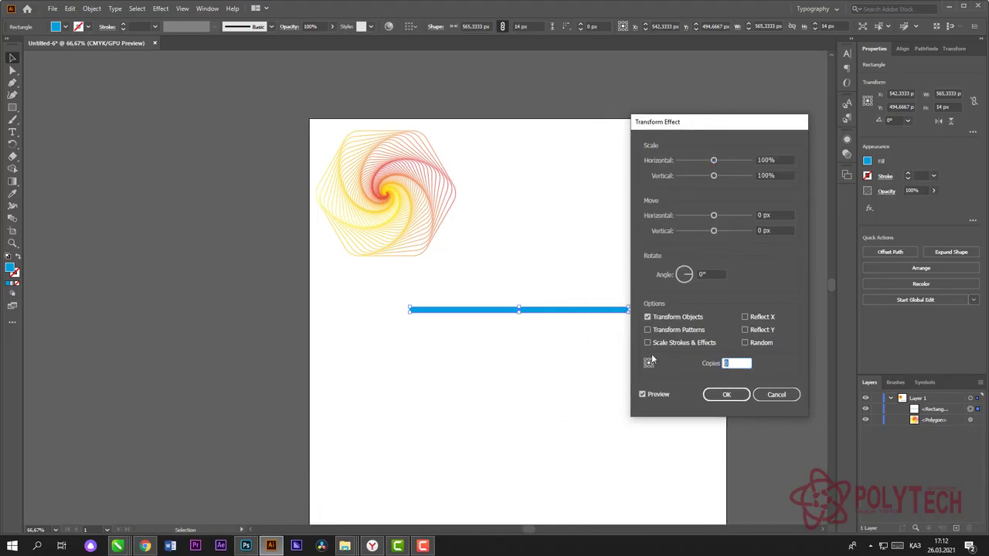
type("5")
left_click_drag(714, 231, 726, 239)
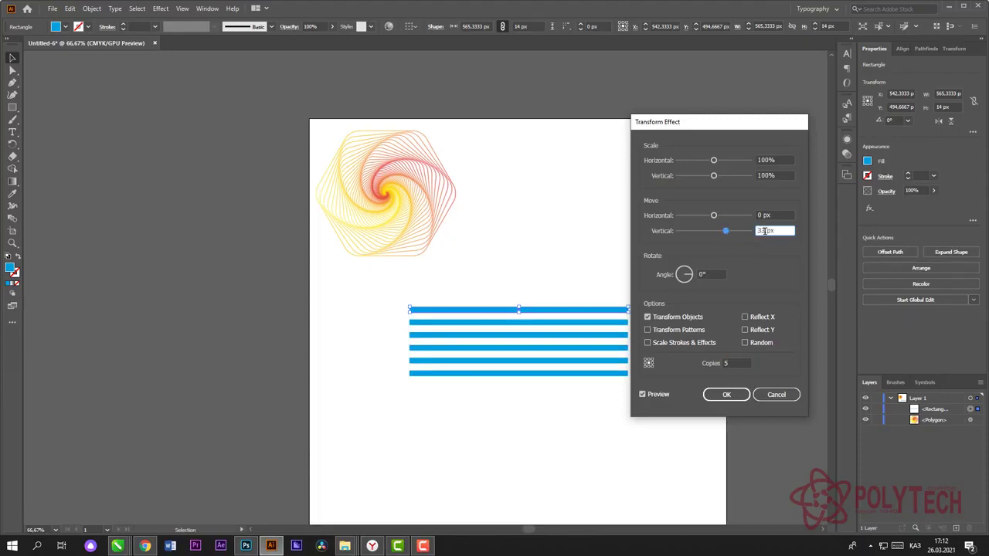
Step: Set the Transform effect's vertical move to 30 px and apply it to the blue bar
double_click(763, 230)
type("30")
left_click(722, 394)
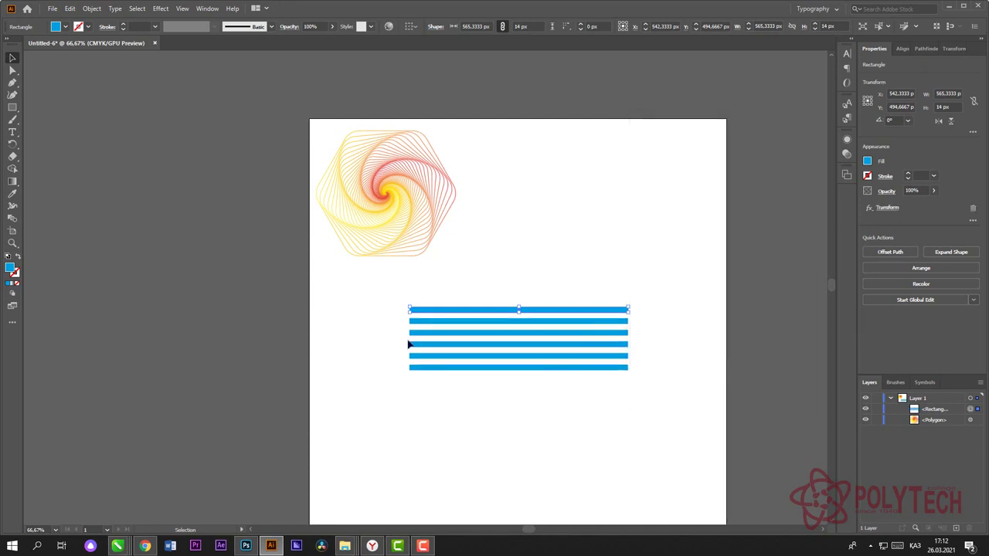
Step: Move the set of repeated blue bars slightly down and to the left on the artboard
left_click(423, 422)
left_click(601, 340)
left_click_drag(567, 314, 553, 353)
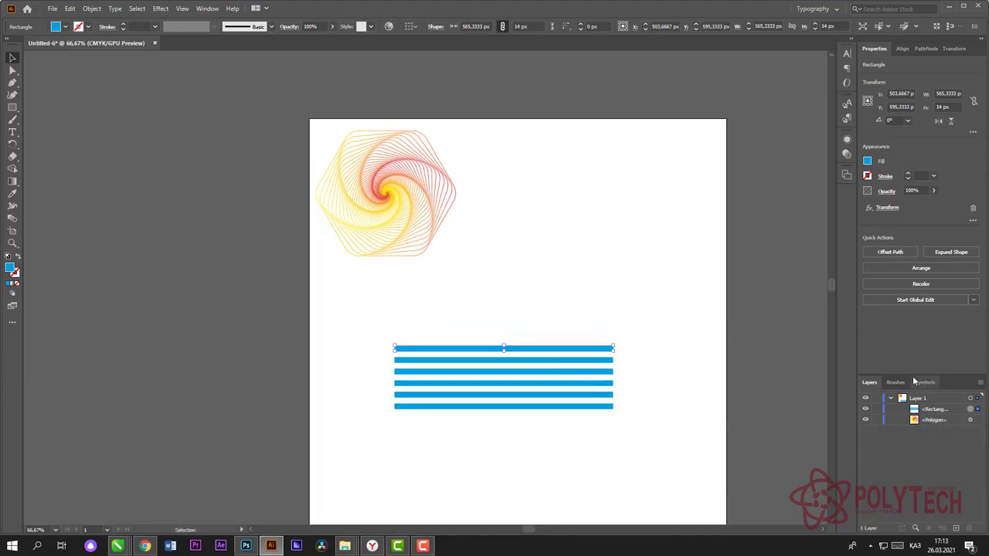
Step: Save the repeated blue bars as a new dynamic Movie Clip symbol named 555
left_click(923, 382)
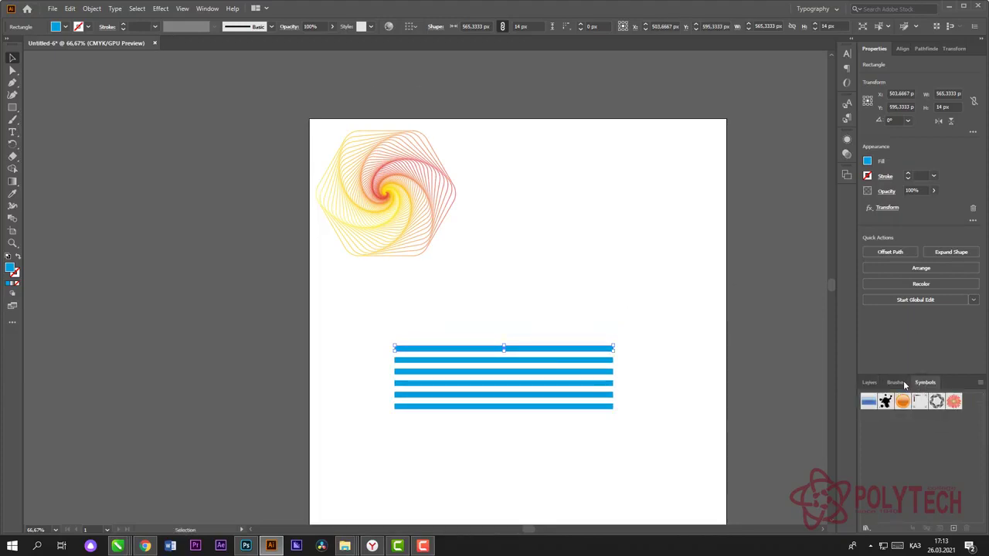
left_click(898, 383)
left_click(924, 384)
left_click(207, 9)
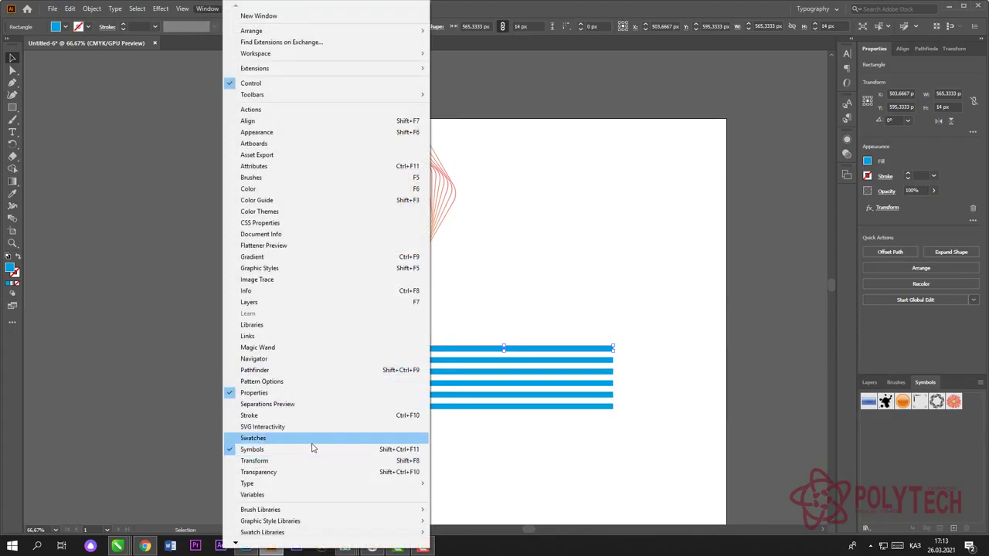
left_click(688, 428)
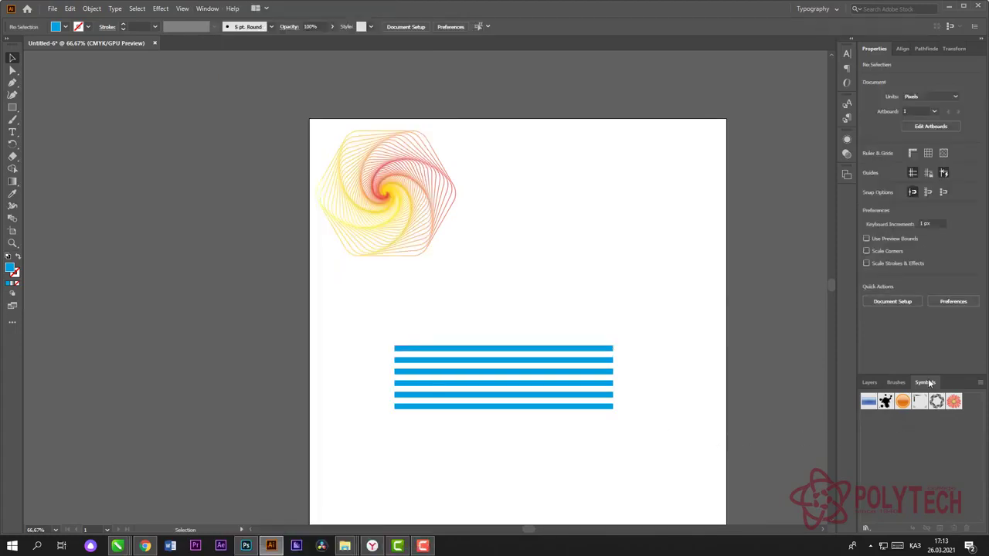
left_click(467, 370)
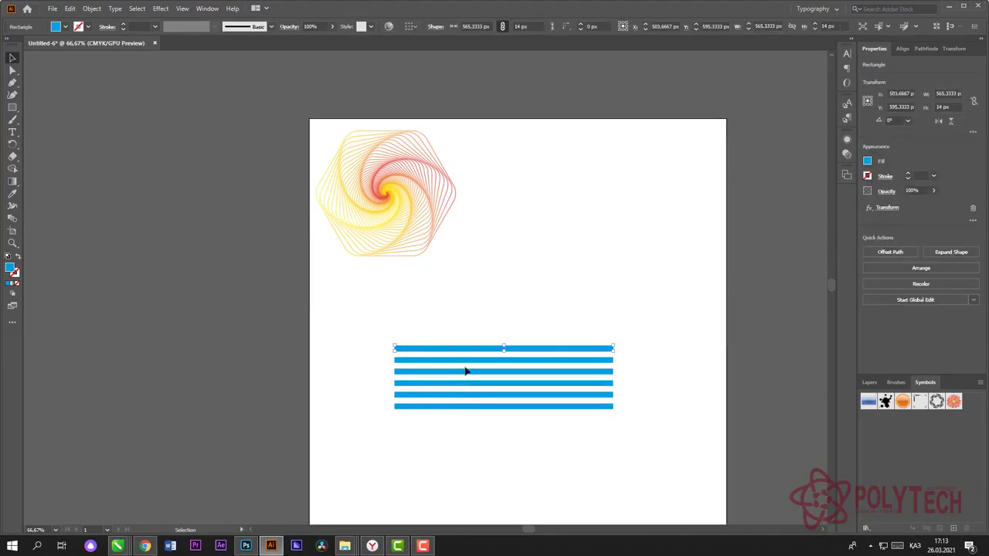
left_click(953, 530)
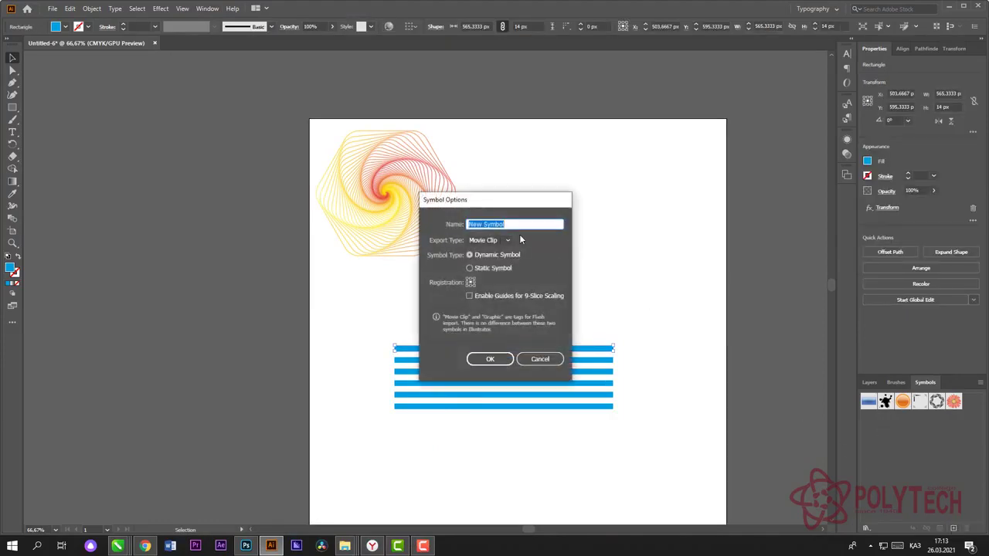
type("555")
left_click(498, 358)
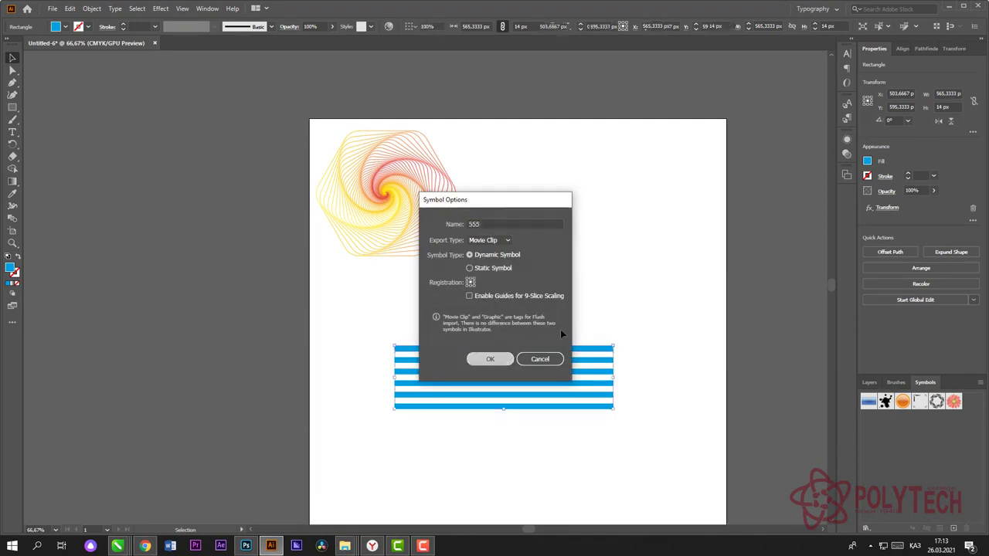
Step: Move the 555 symbol instance so that it overlaps the artboard's left edge, and deselect it
left_click_drag(561, 353, 465, 366)
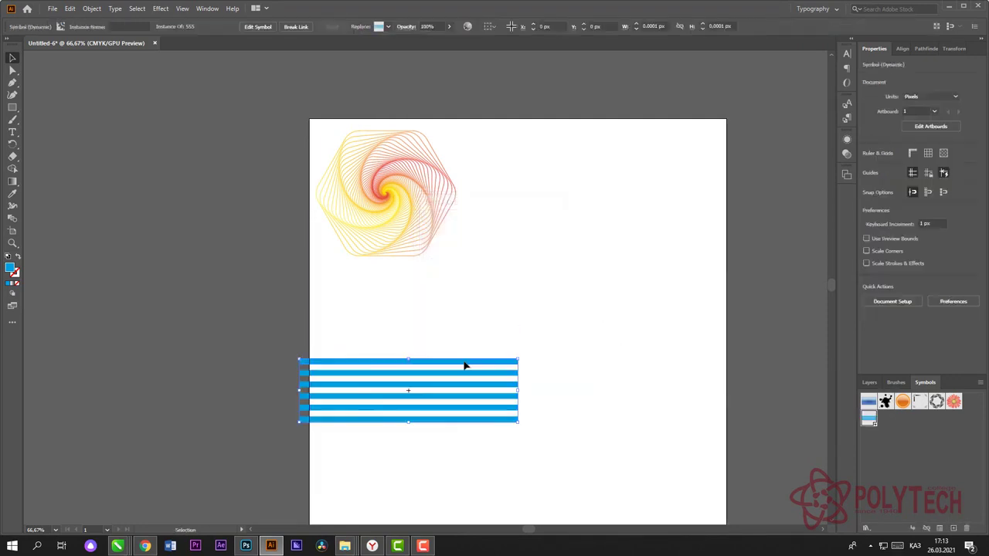
left_click(529, 288)
Step: Draw a rectangle about 317 by 279 px to the right of the spiral, with no fill and an orange stroke
left_click(14, 109)
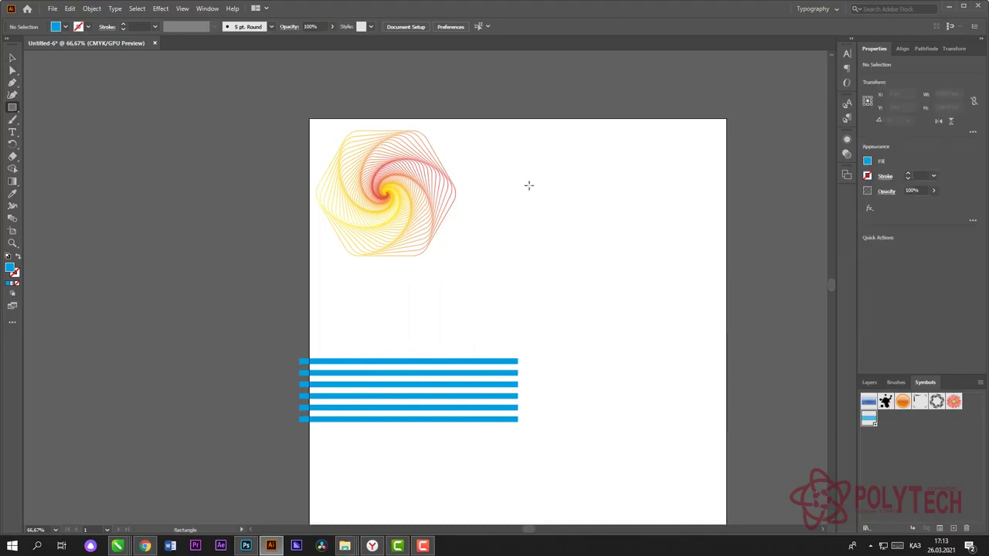
left_click_drag(517, 187, 641, 295)
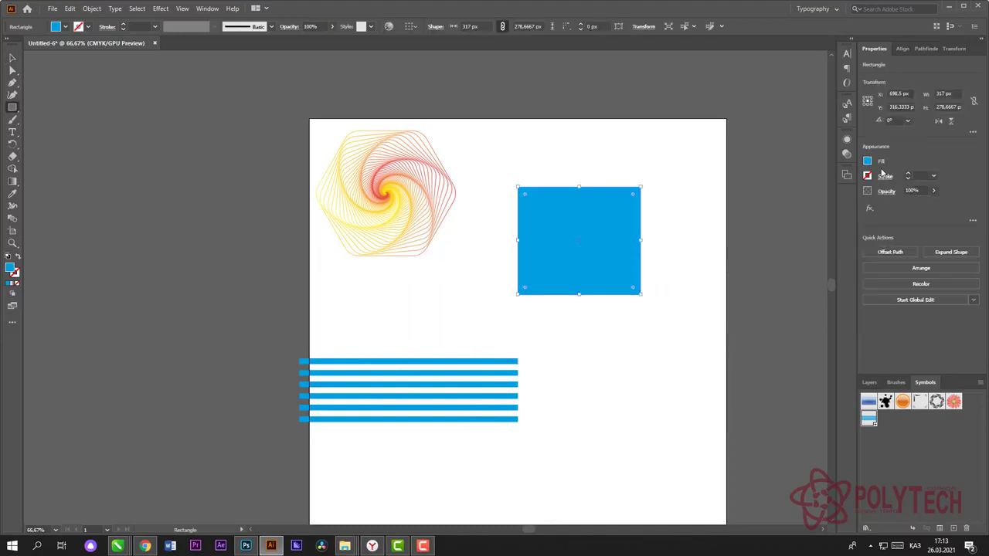
left_click(867, 161)
left_click(755, 199)
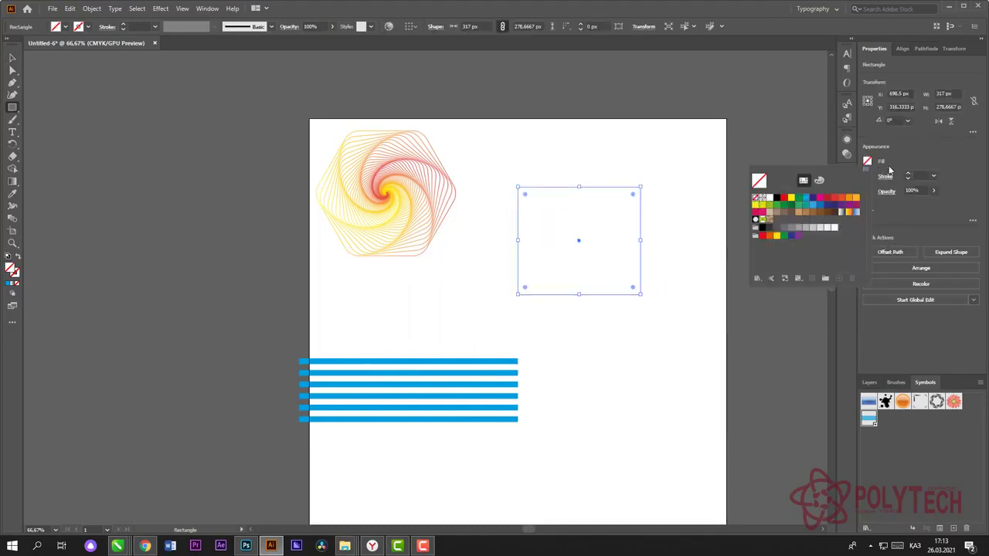
left_click(865, 177)
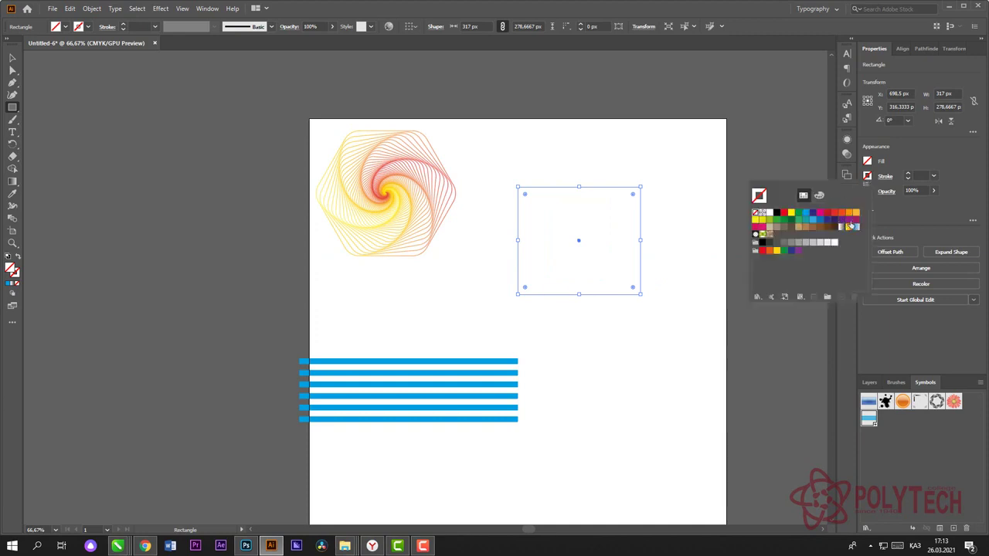
left_click(849, 212)
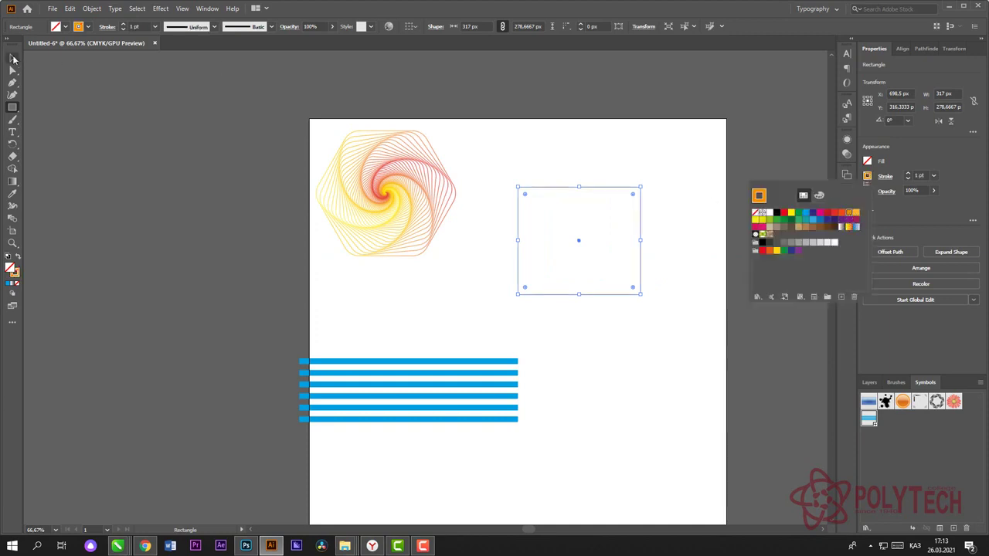
left_click(462, 270)
left_click(538, 297)
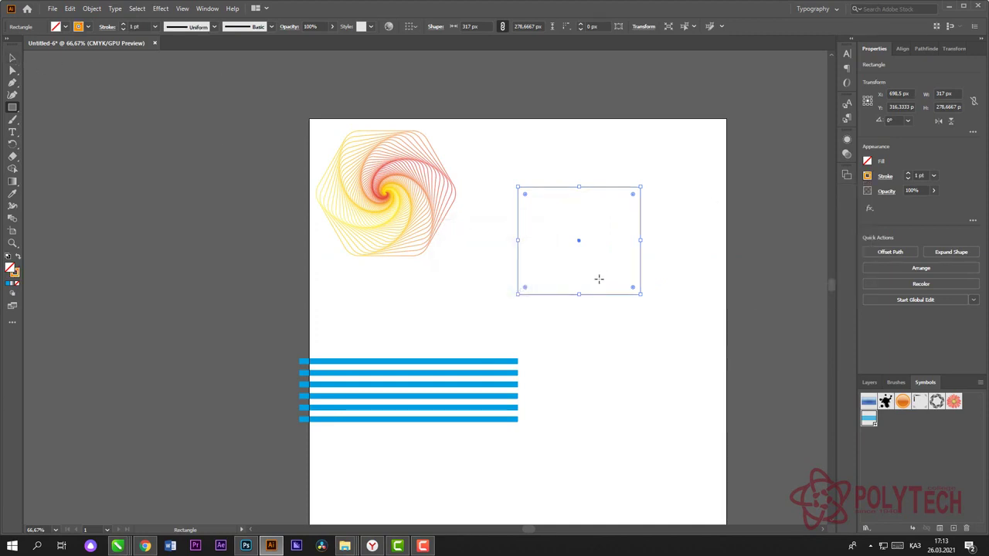
key("v")
left_click(668, 308)
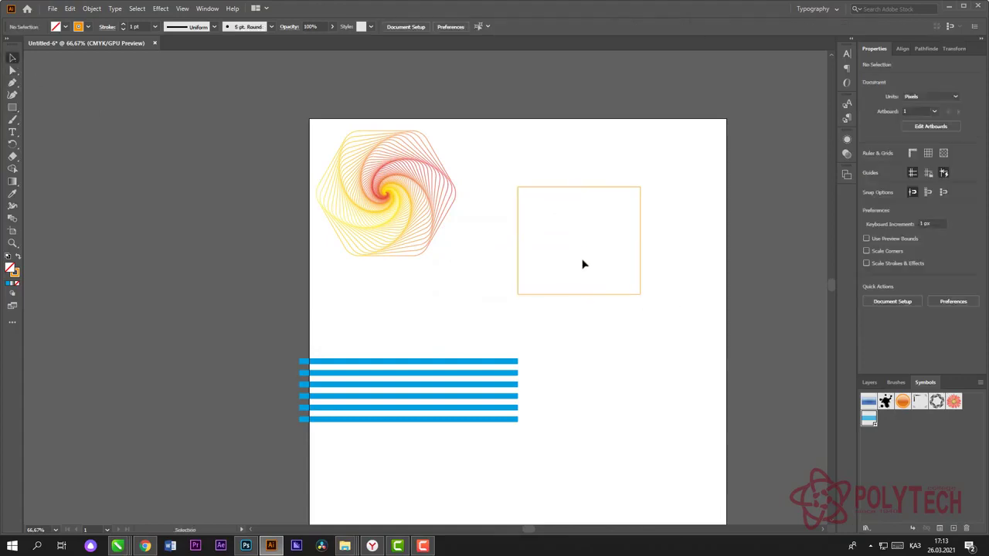
Step: Start the 3D Extrude & Bevel effect on the orange-stroked rectangle
left_click(538, 187)
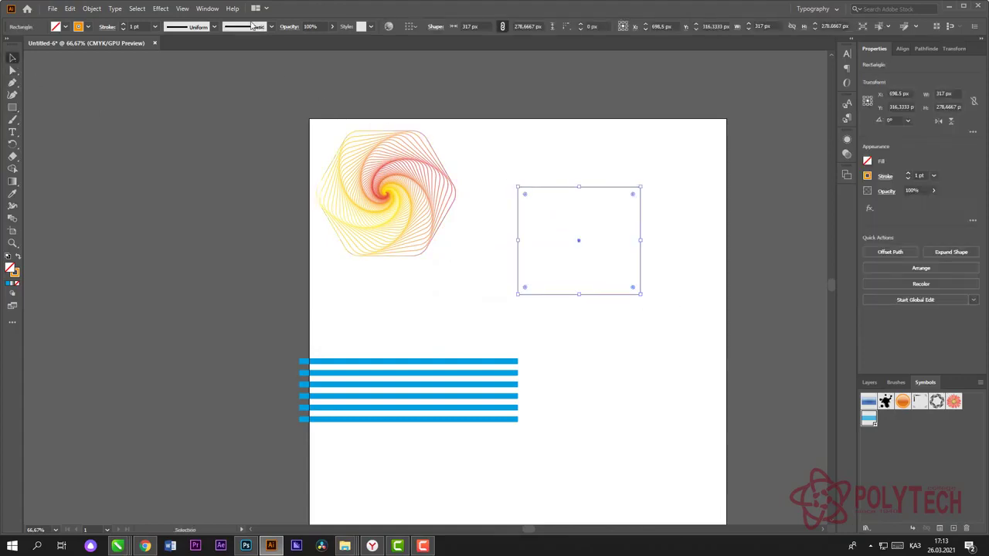
left_click(160, 8)
mouse_move(202, 68)
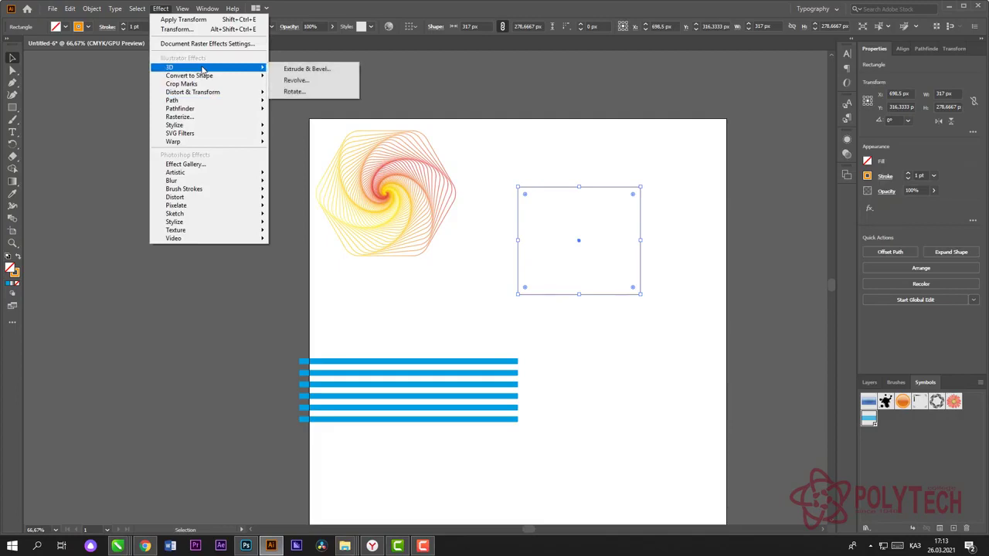
left_click(305, 69)
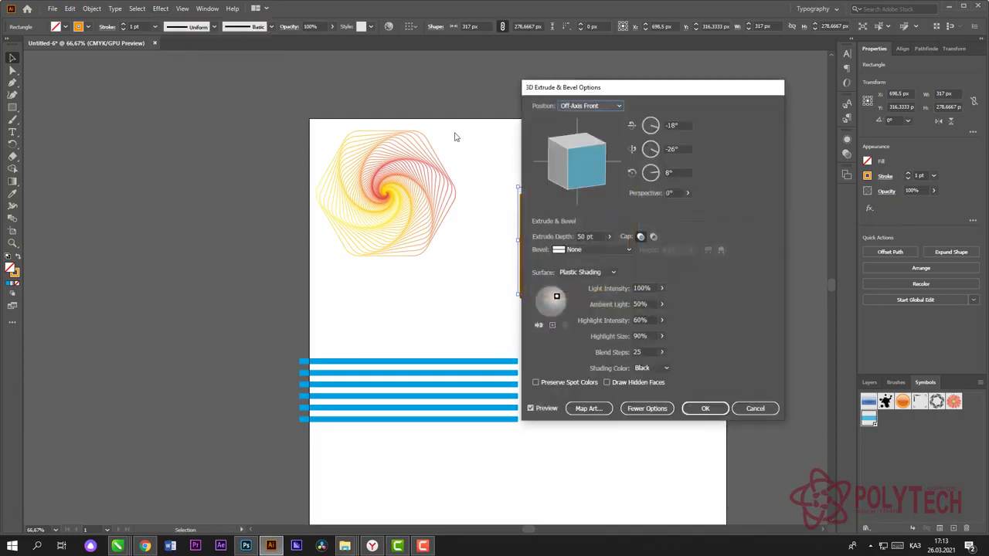
left_click(584, 409)
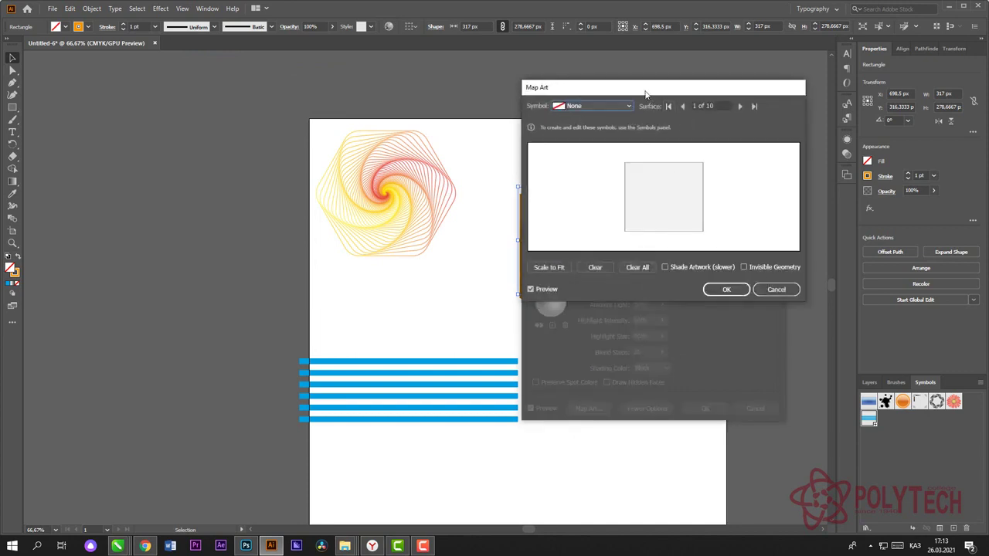
left_click_drag(640, 95, 592, 149)
left_click(728, 343)
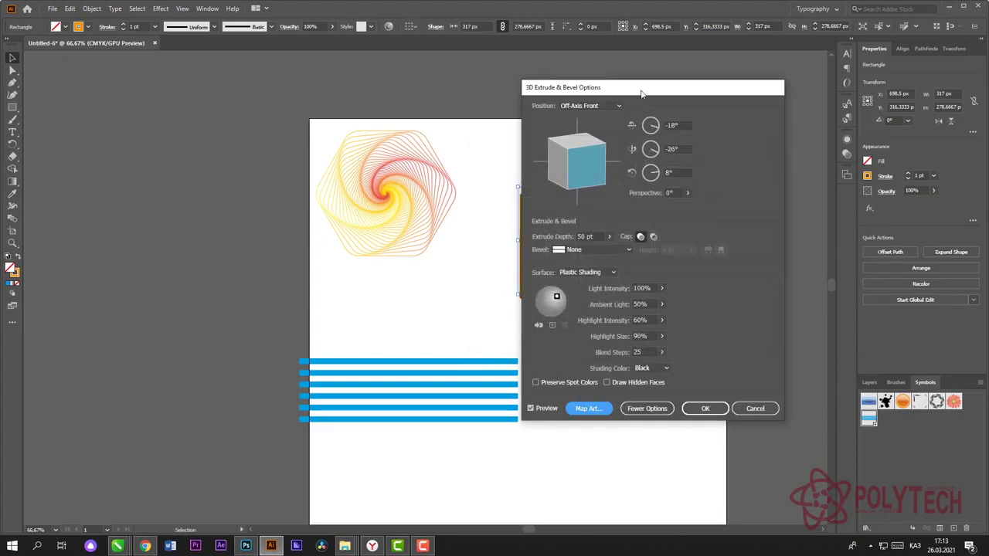
Step: Set the frame's extrude depth to 328 pt, keeping the options window clear of the artwork
left_click_drag(642, 93, 305, 93)
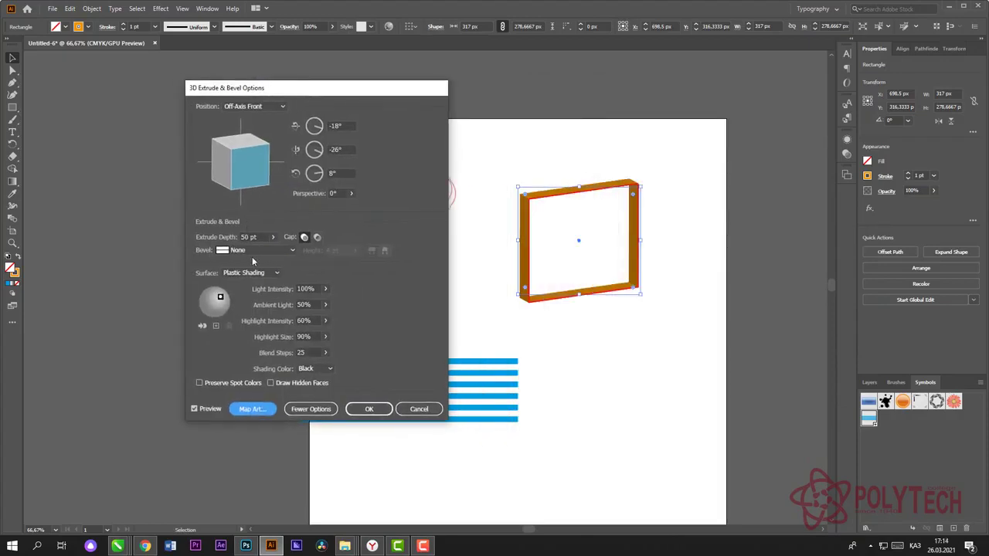
left_click(287, 250)
left_click_drag(235, 252, 240, 253)
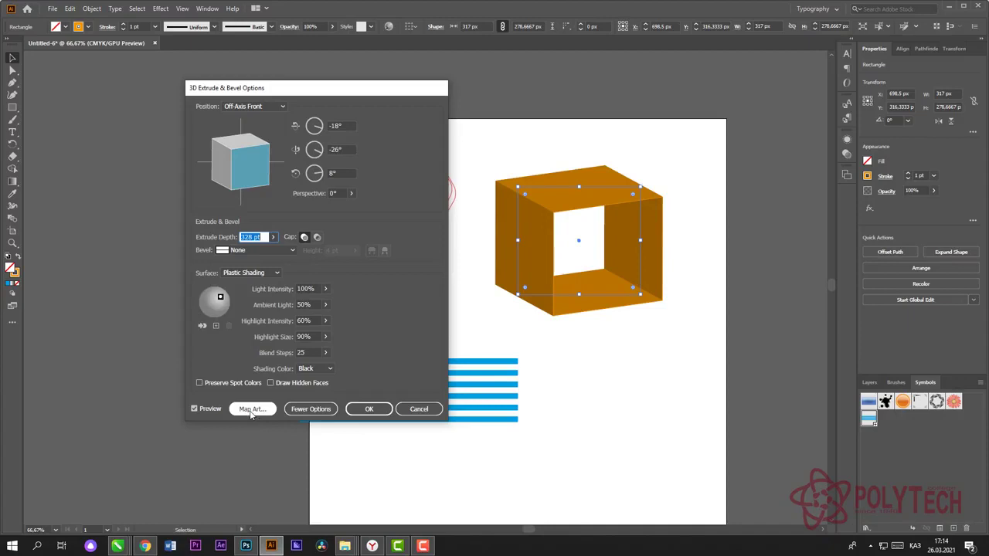
Step: Open Map Art for the extruded frame and go to surface 6, the outer left side
left_click(251, 413)
left_click_drag(620, 147, 827, 189)
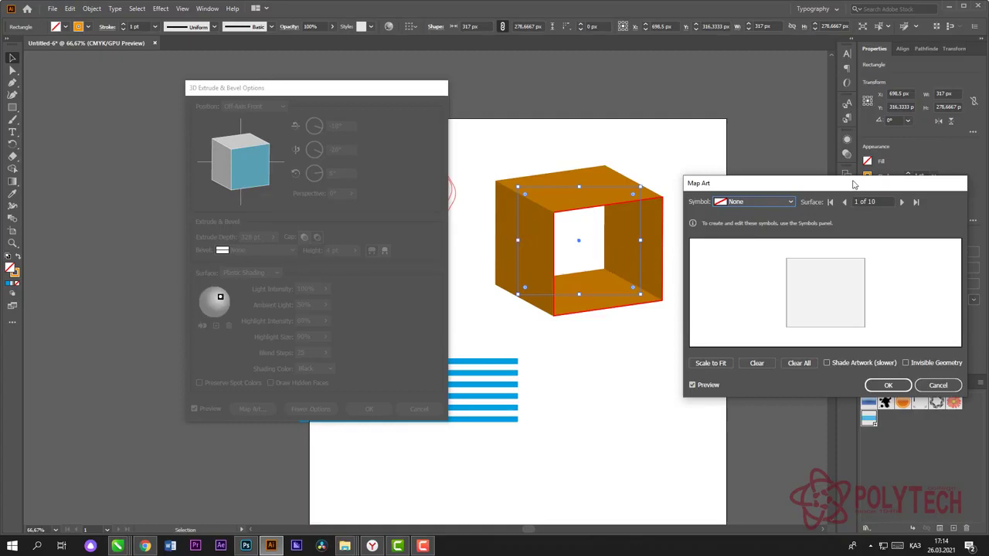
left_click_drag(847, 185, 832, 157)
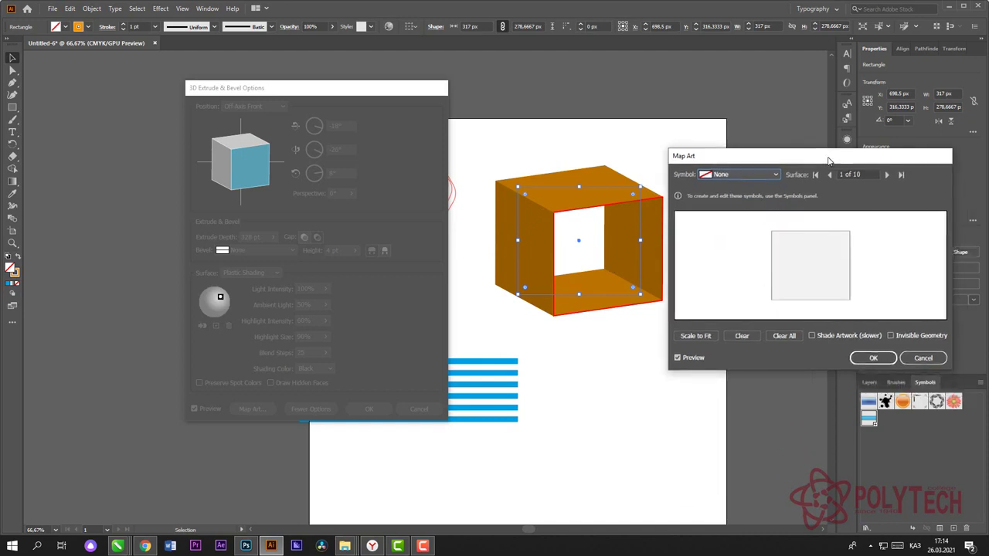
left_click(775, 175)
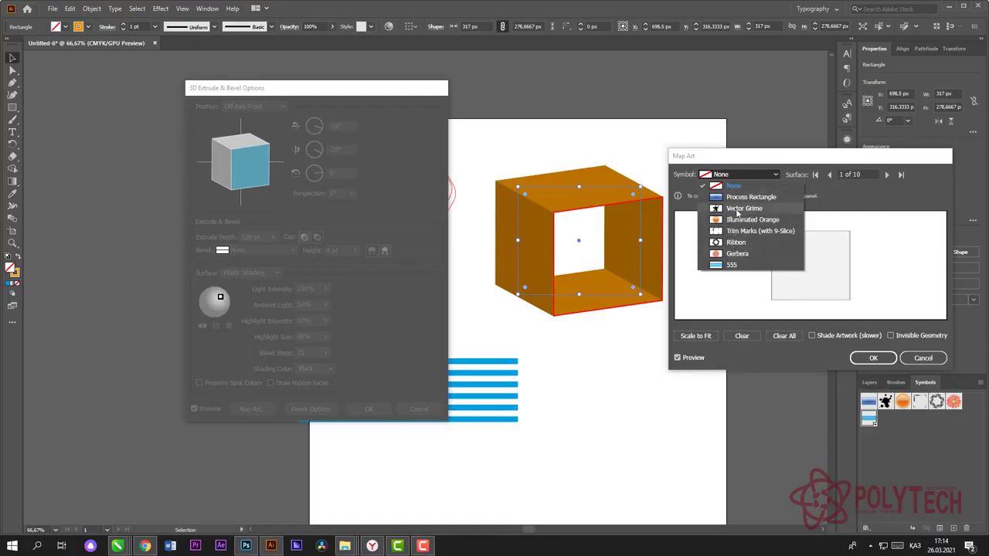
left_click(889, 196)
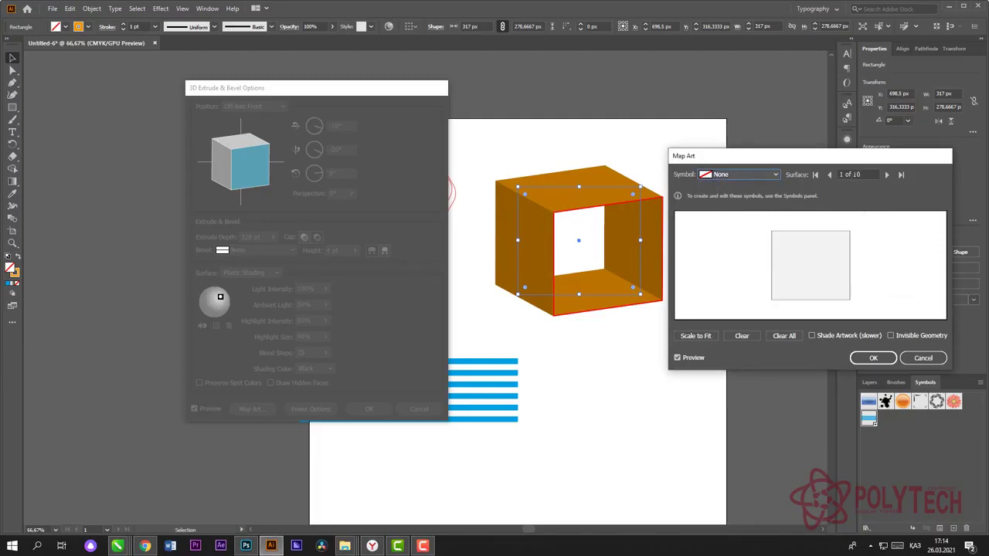
left_click(888, 175)
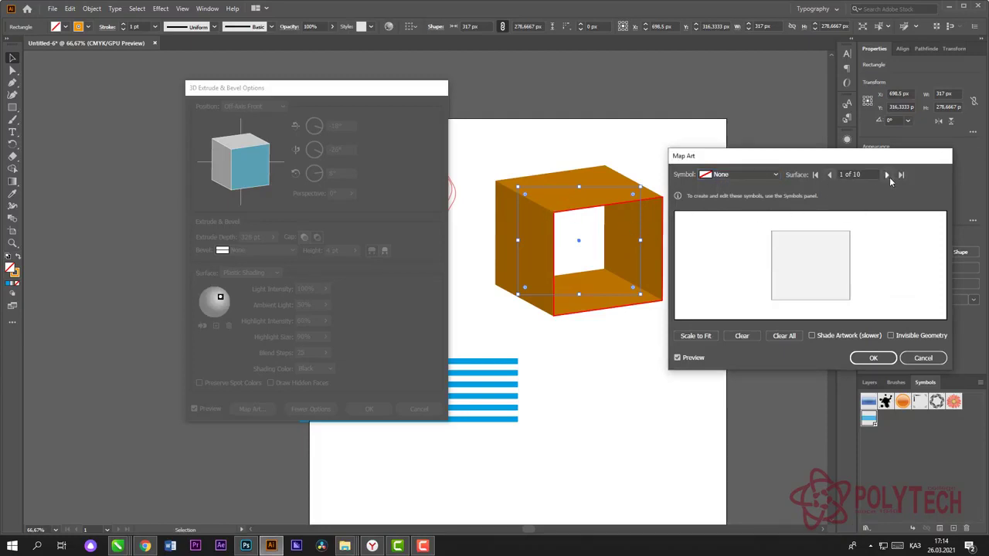
left_click(887, 176)
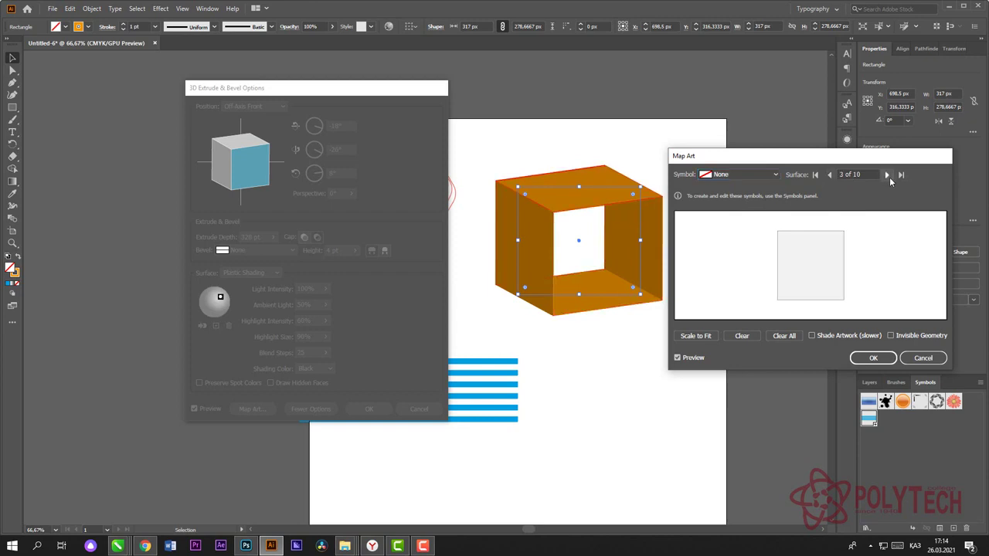
left_click(887, 176)
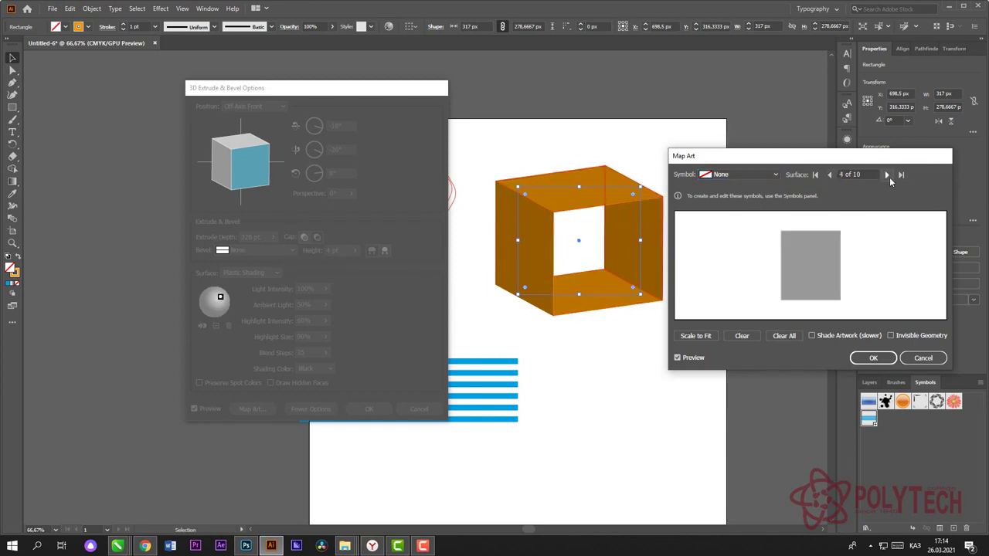
left_click(887, 176)
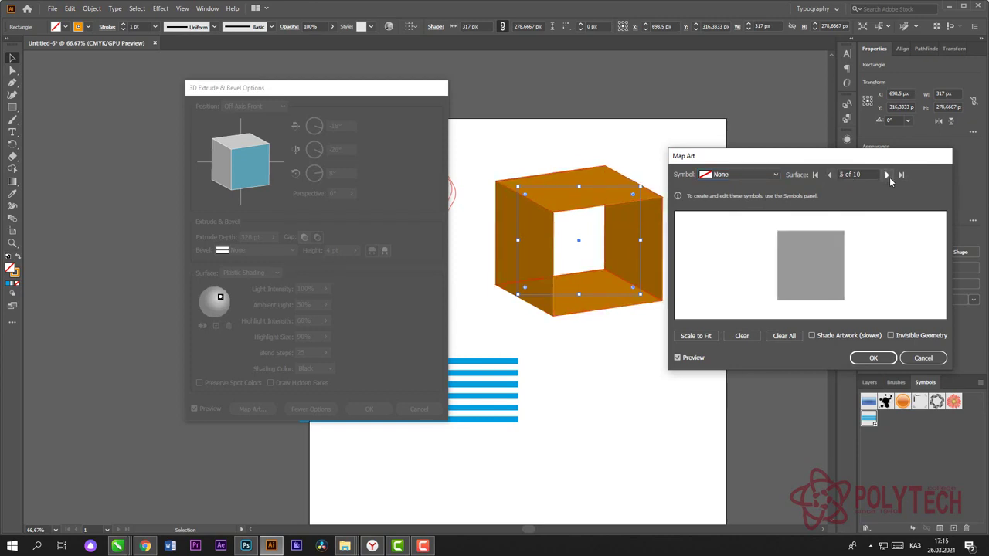
left_click(889, 177)
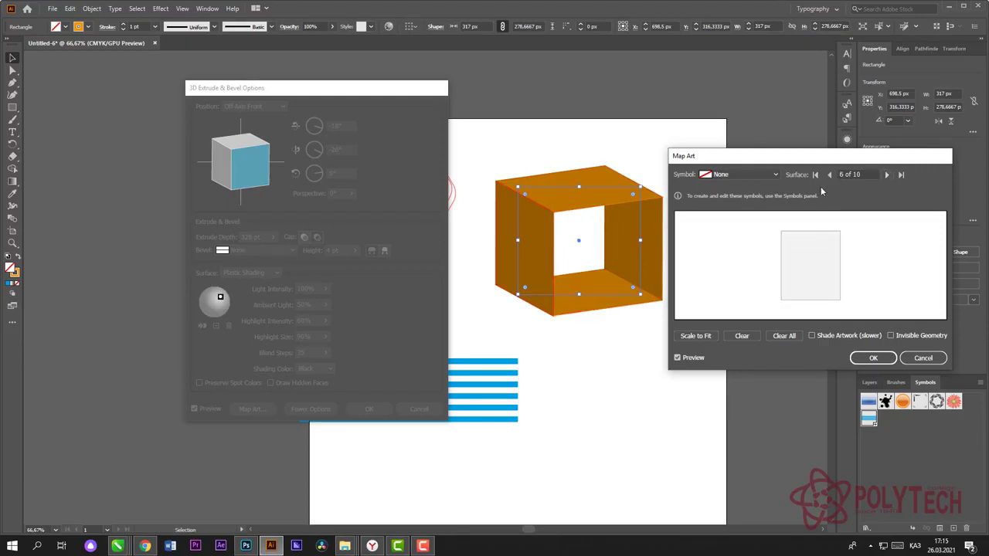
Step: Map the 555 symbol onto surface 6 and move the stripes up to center them on the face
left_click(775, 174)
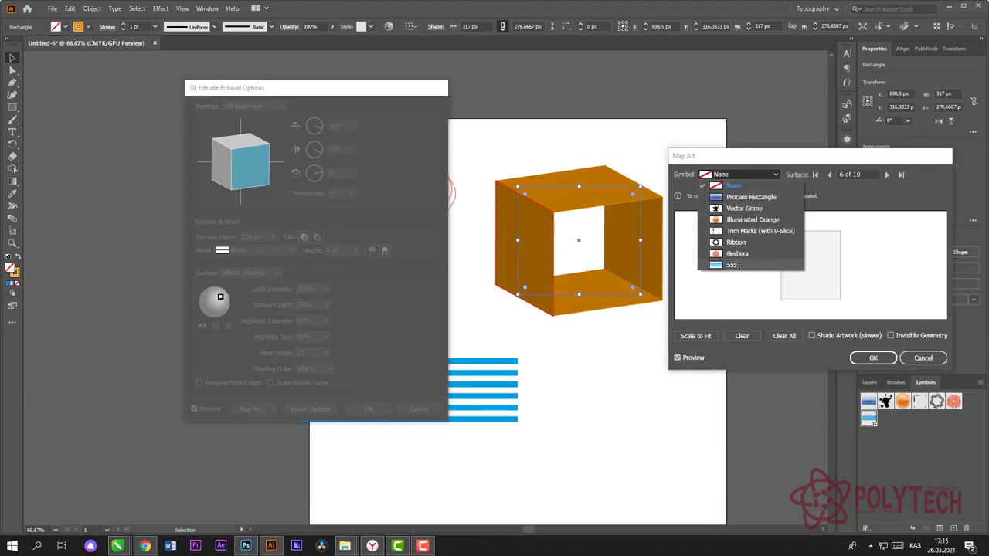
left_click(737, 265)
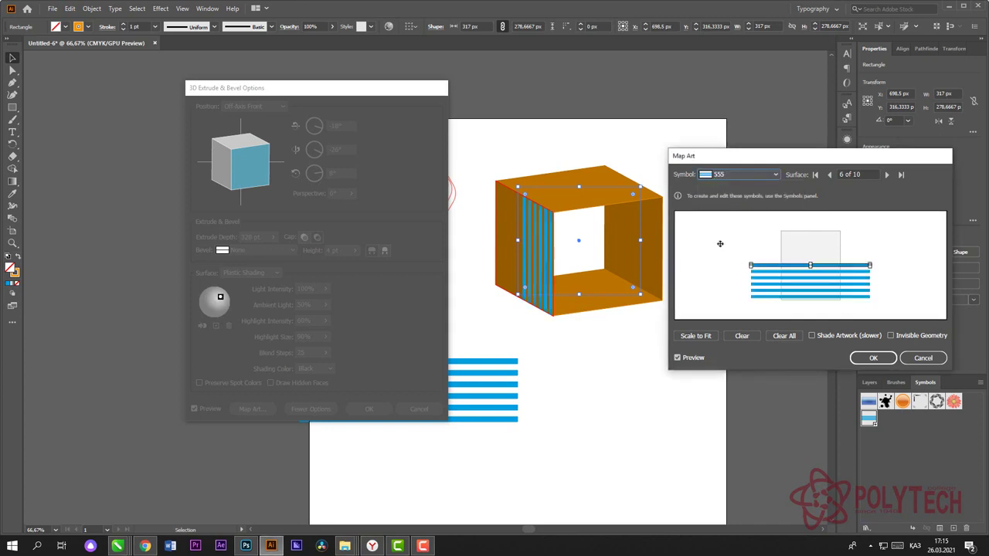
left_click_drag(810, 265, 779, 245)
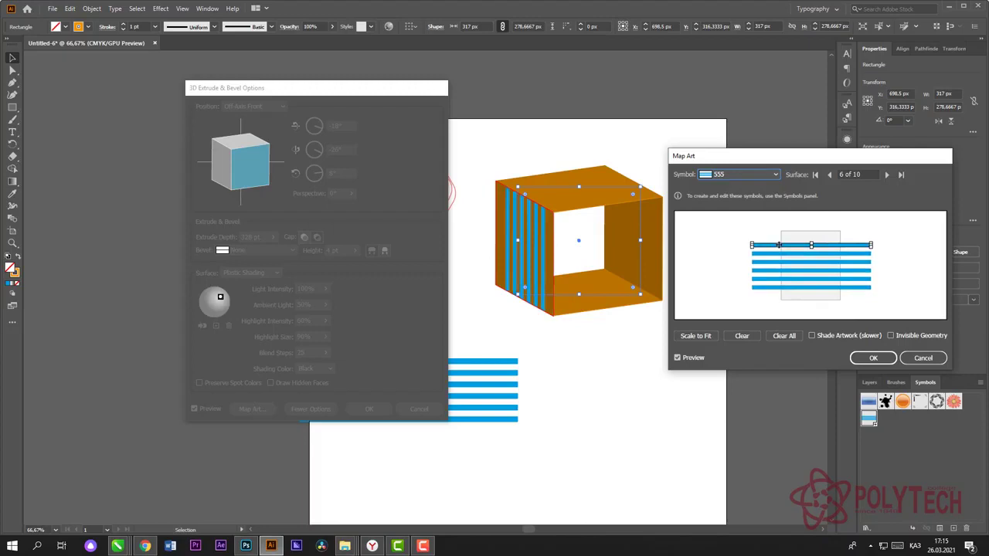
Step: Accept the mapped stripes and apply the 3D Extrude & Bevel effect to the frame, leaving nothing selected
left_click(865, 360)
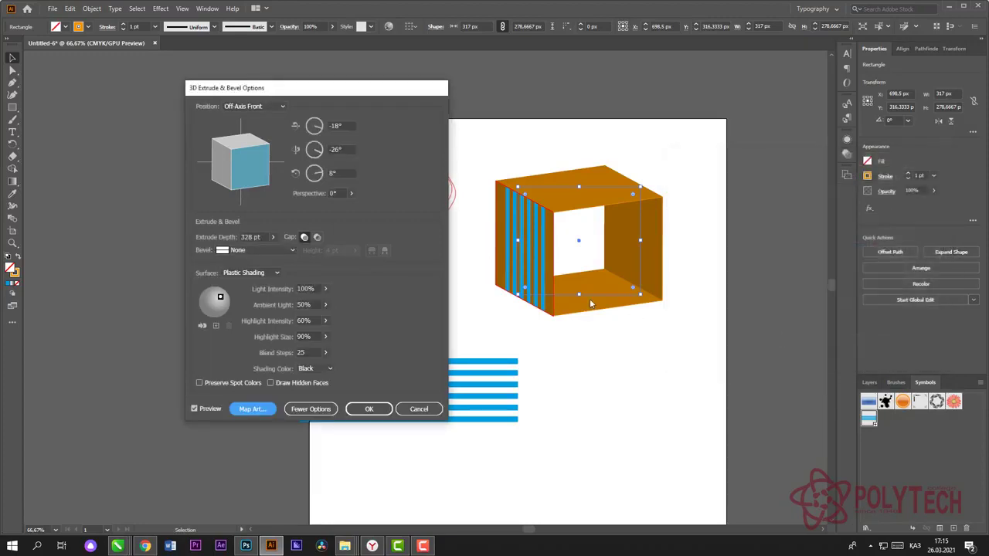
left_click(366, 412)
left_click(621, 374)
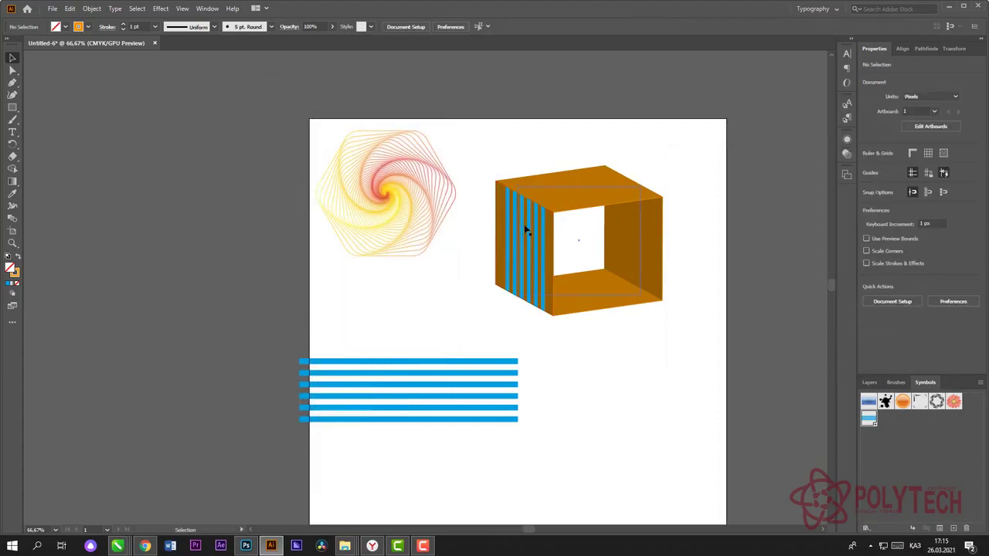
Step: Move the blue striped symbol instance fully onto the artboard, beneath the extruded frame
left_click_drag(288, 338, 583, 468)
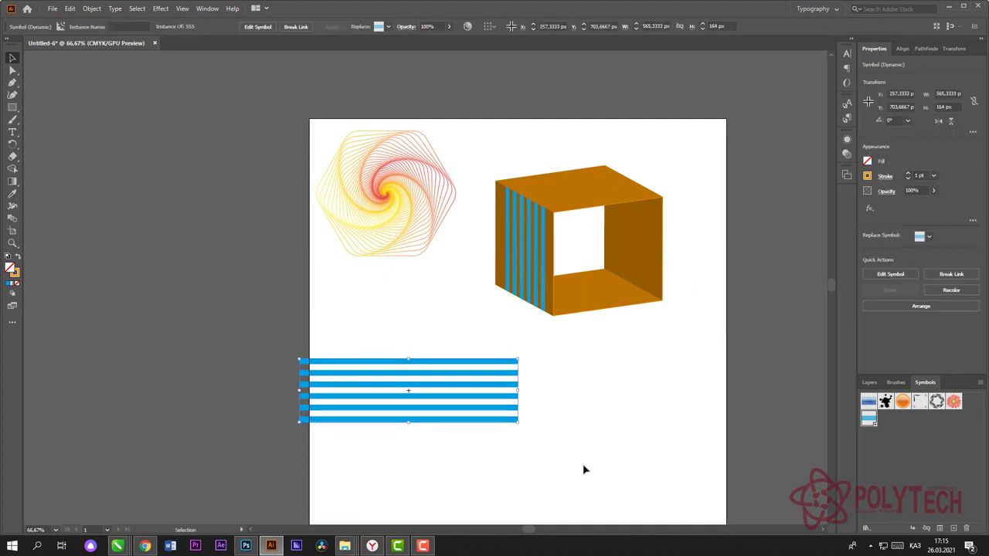
left_click_drag(445, 364, 553, 361)
left_click_drag(565, 403, 566, 403)
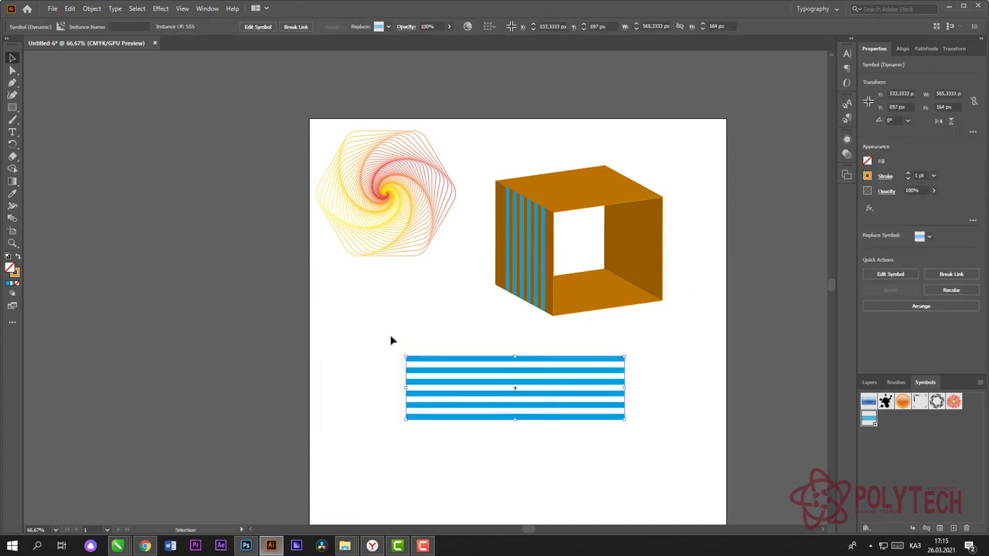
Step: Delete the striped symbol instance, the extruded frame and the spiral hexagon to clear the artboard
left_click_drag(385, 330, 662, 477)
key("Delete")
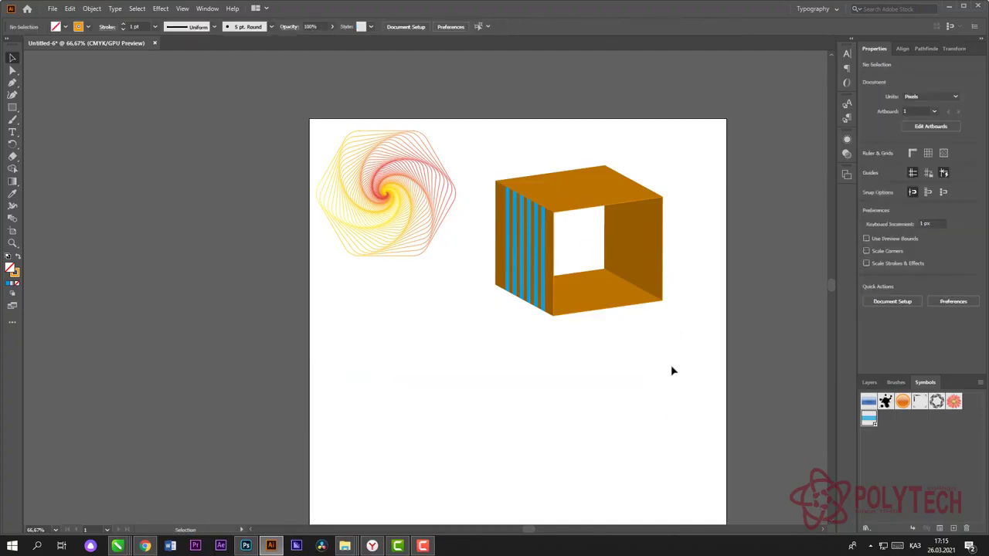
left_click_drag(689, 338, 286, 101)
key("Delete")
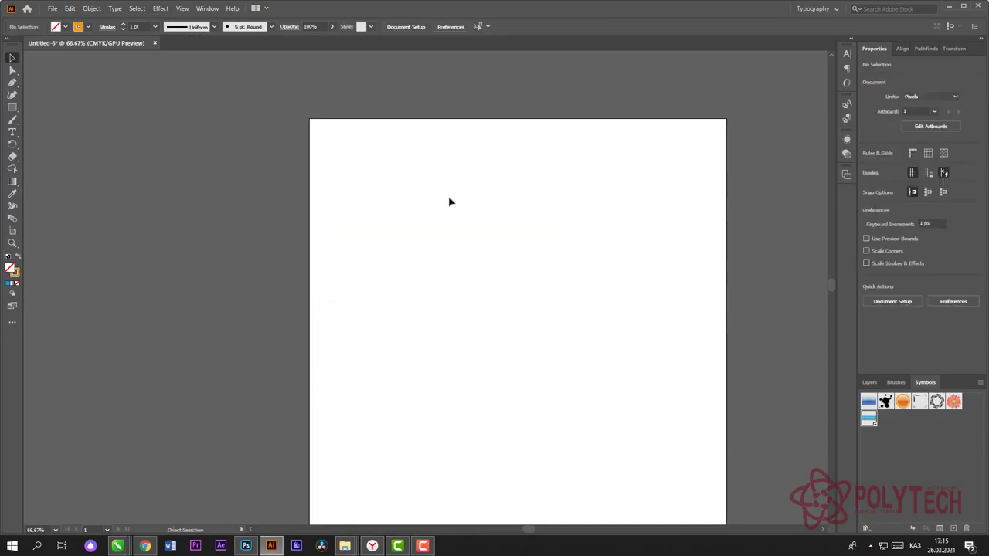
Step: Draw an unfilled orange-stroked rectangle about 421 by 322 px in the upper part of the artboard
left_click(12, 109)
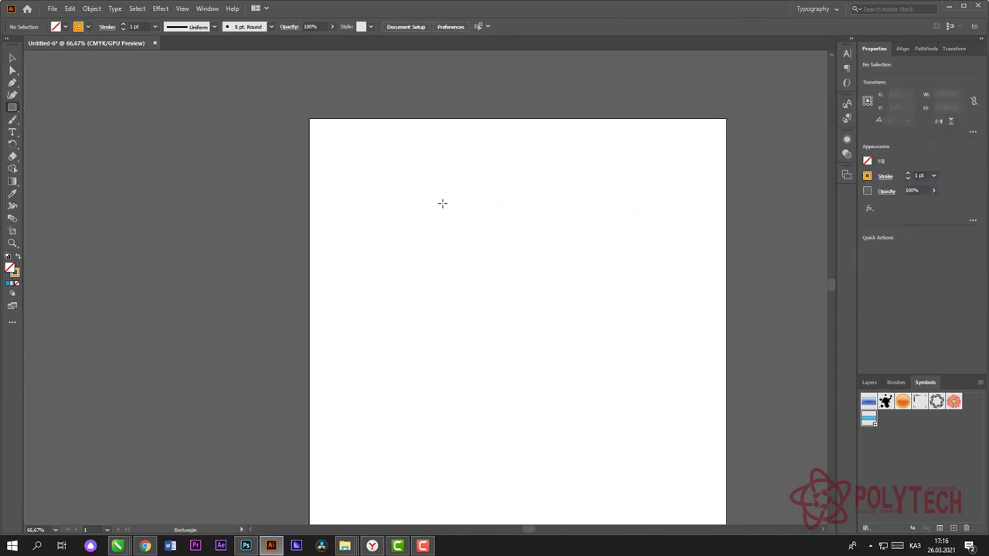
left_click_drag(441, 203, 604, 326)
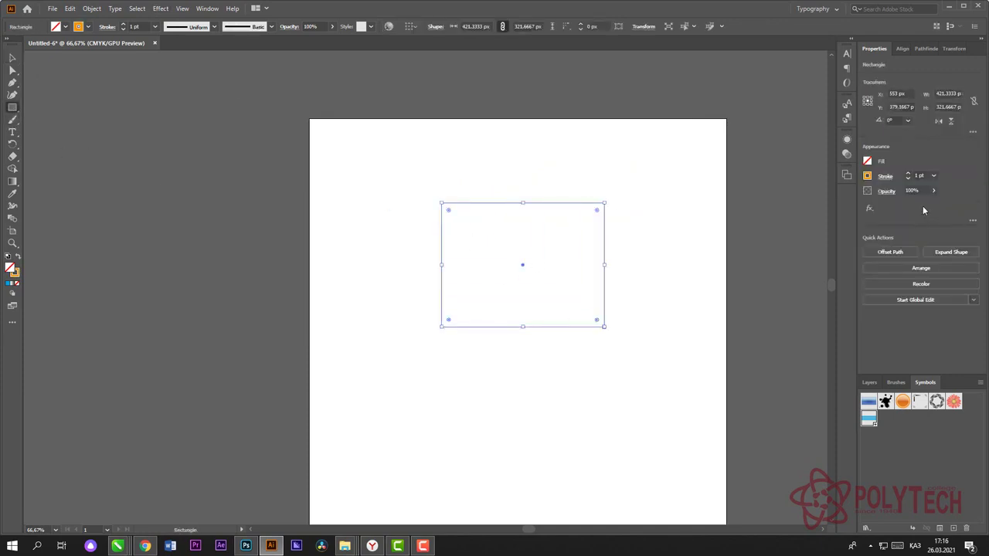
left_click(12, 57)
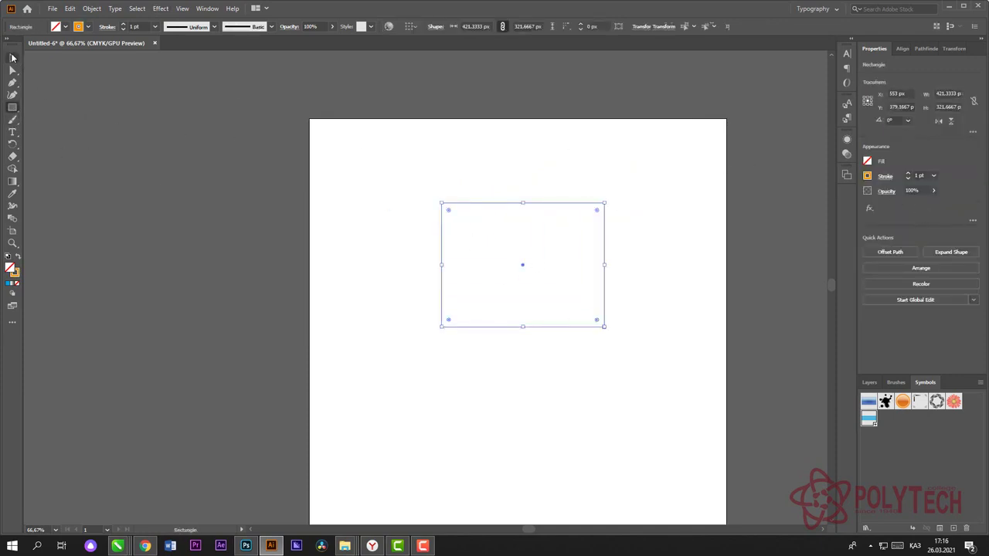
Step: Start the 3D Revolve effect on the rectangle and place its options window clear of the artwork
left_click(160, 8)
mouse_move(246, 68)
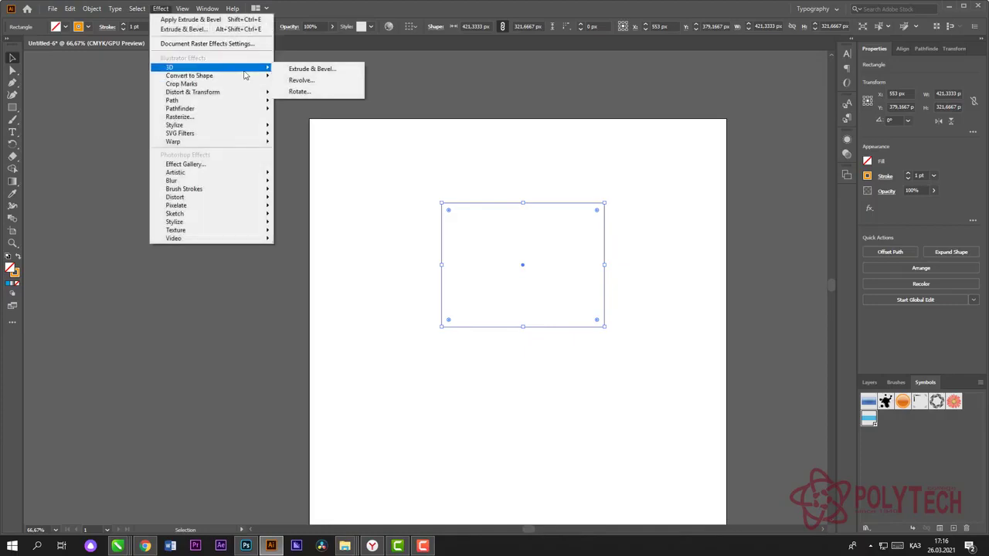
left_click(302, 81)
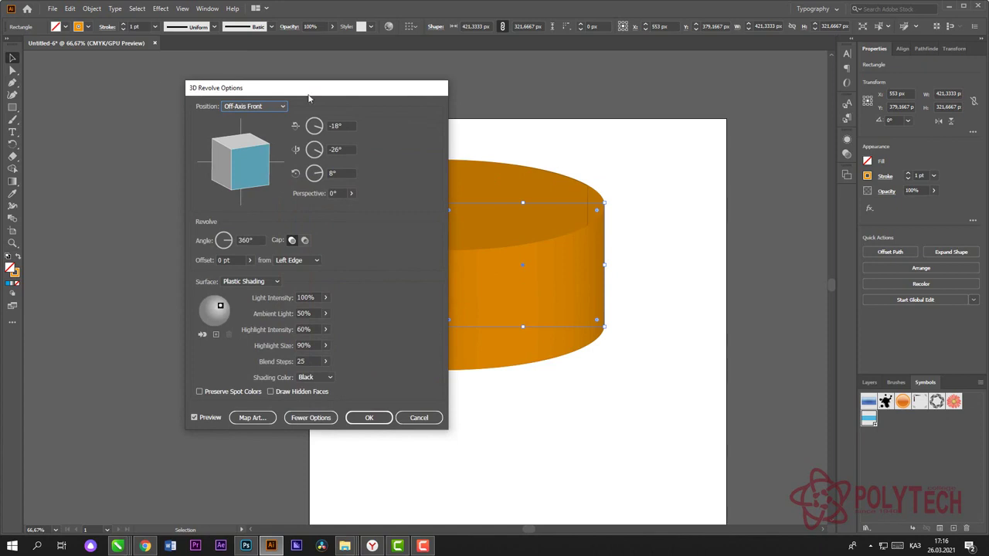
left_click_drag(312, 88, 146, 80)
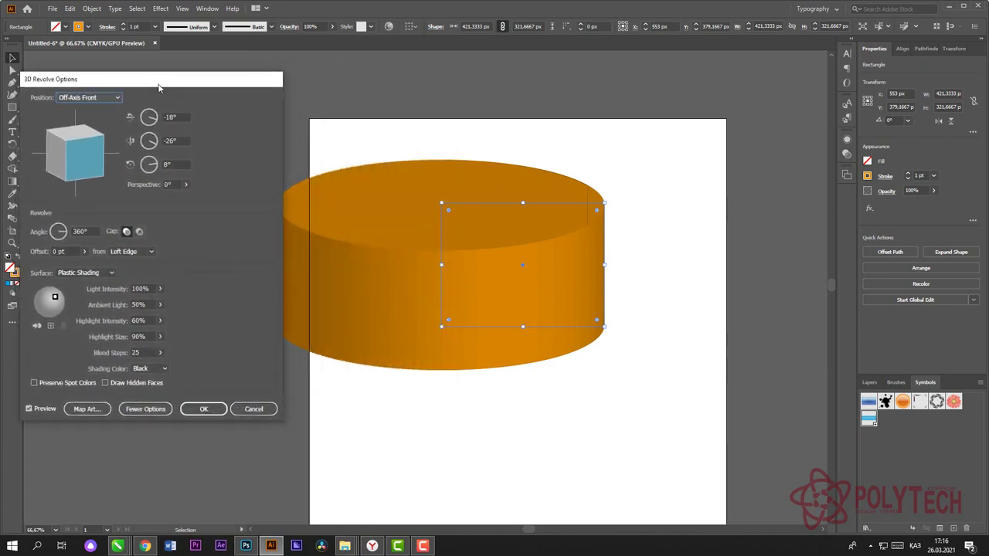
left_click_drag(159, 88, 788, 119)
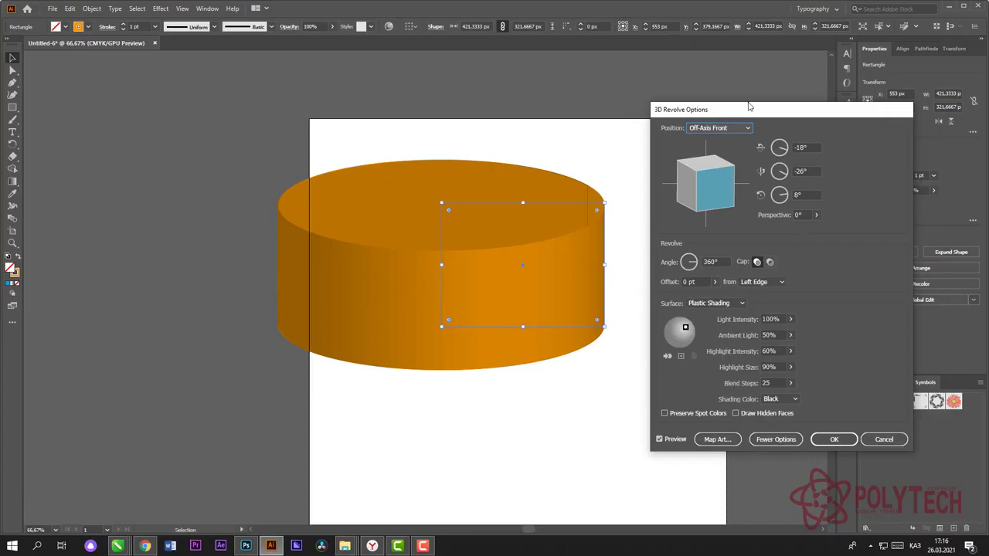
left_click_drag(735, 108, 728, 97)
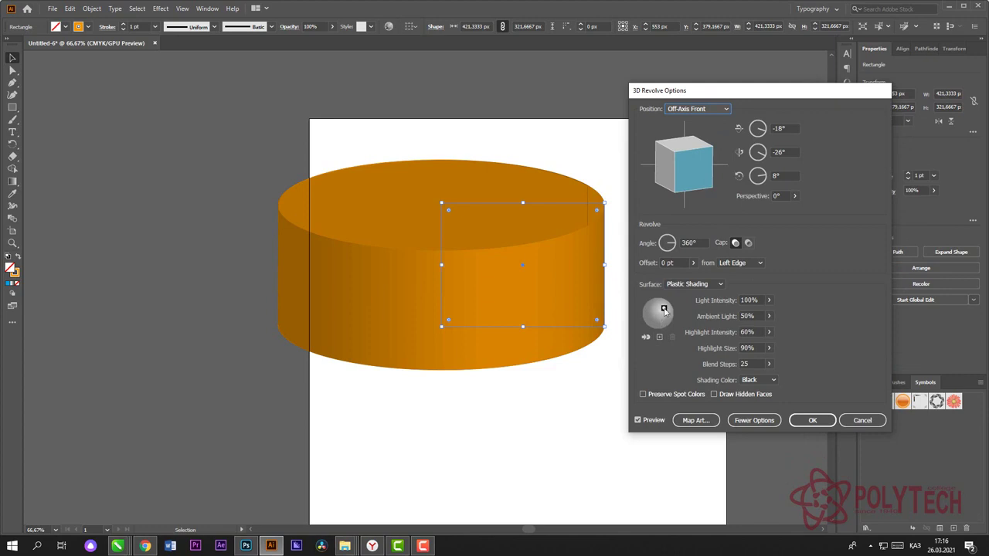
Step: Move the surface light upward to brighten the cylinder's top face, and apply the 360° revolve with the solid cap
mouse_move(663, 308)
left_mouse_down()
mouse_move(655, 316)
mouse_move(662, 307)
left_mouse_up()
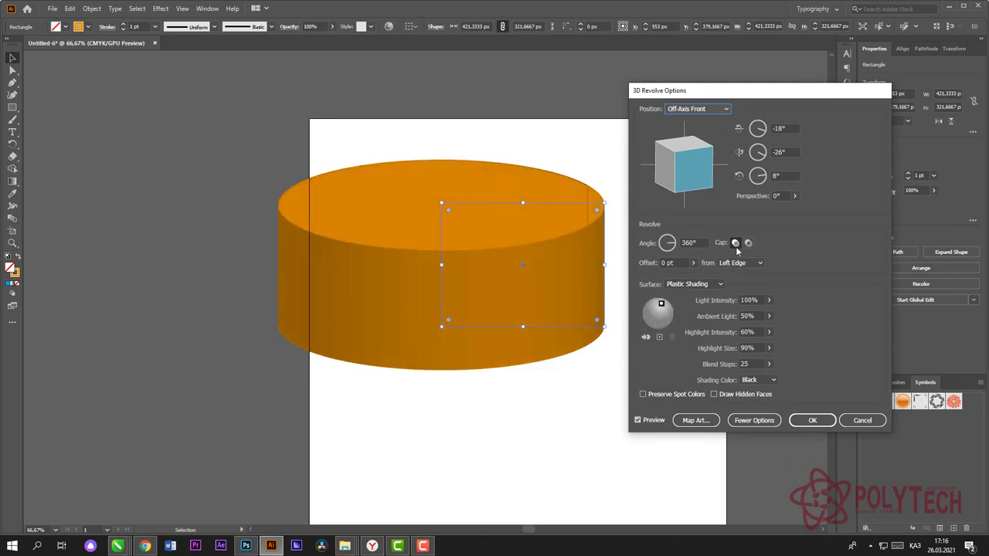
left_click(748, 242)
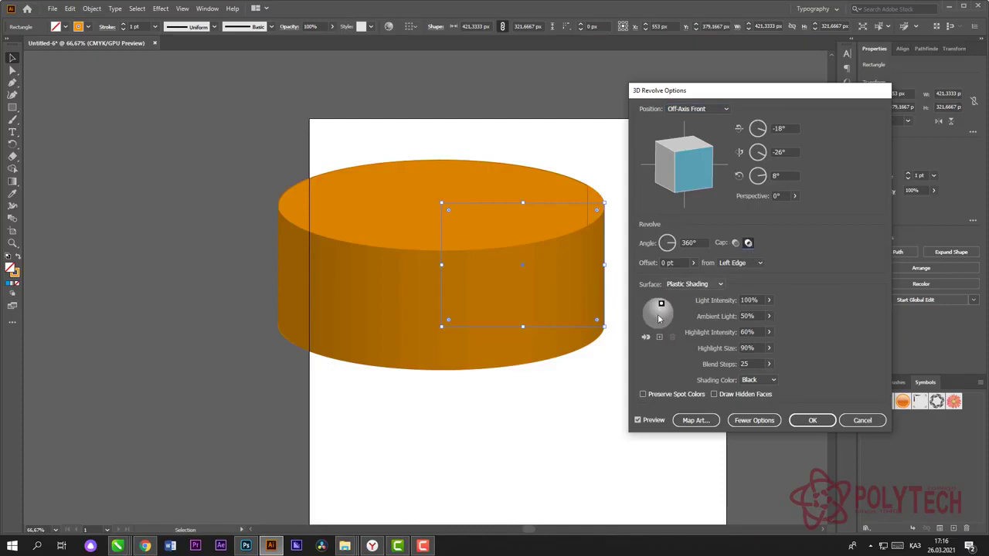
left_click(734, 242)
left_click(813, 421)
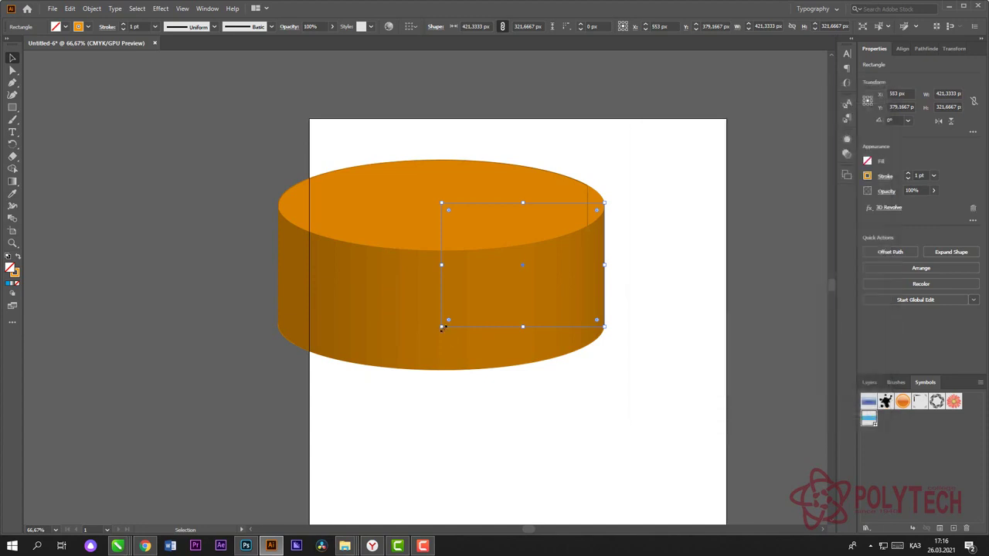
Step: Delete the revolved cylinder from the artboard
key("Delete")
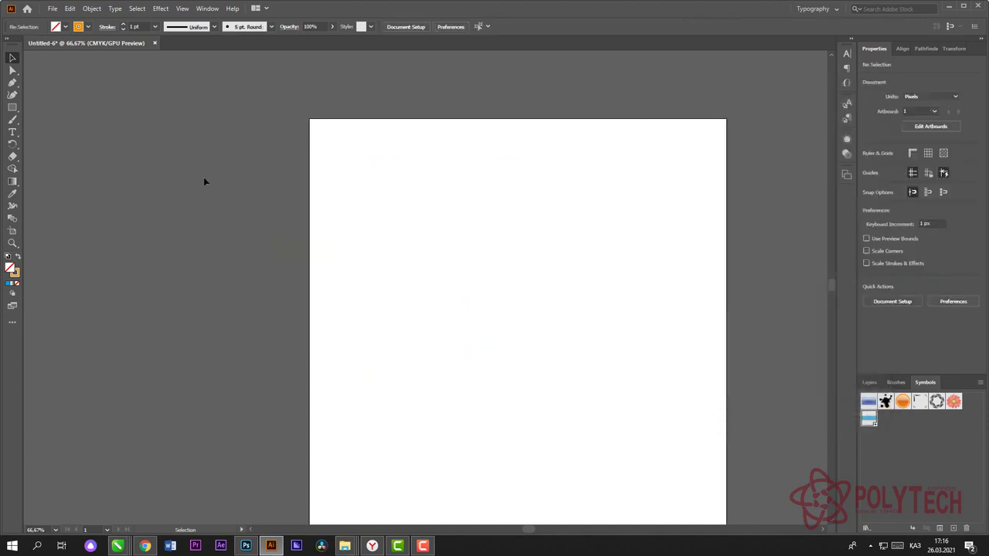
left_click(160, 9)
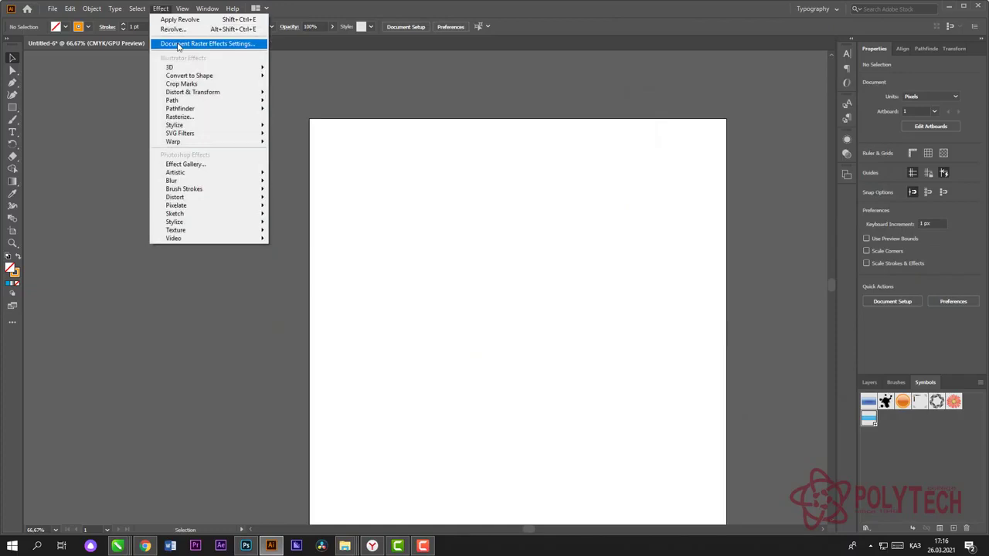
mouse_move(183, 97)
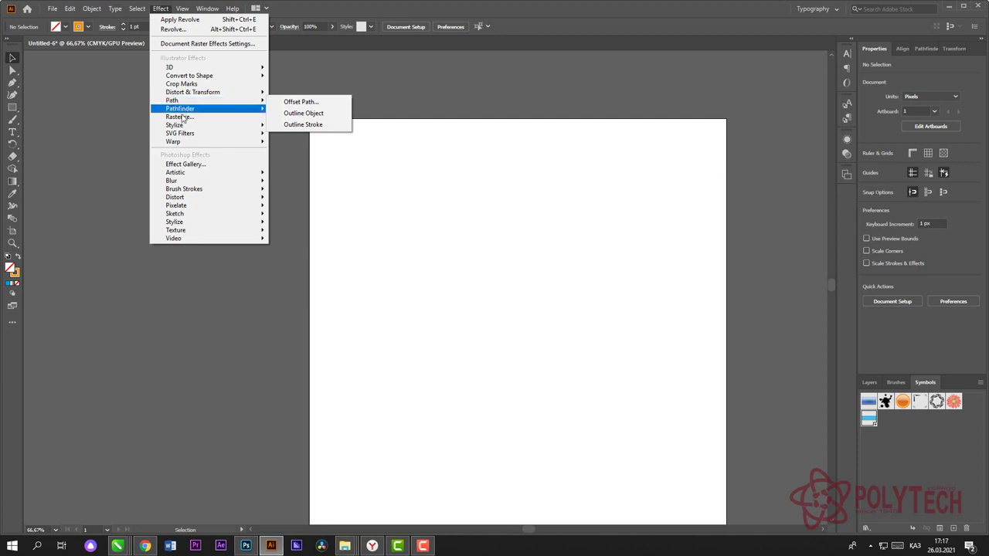
mouse_move(184, 145)
left_click(530, 265)
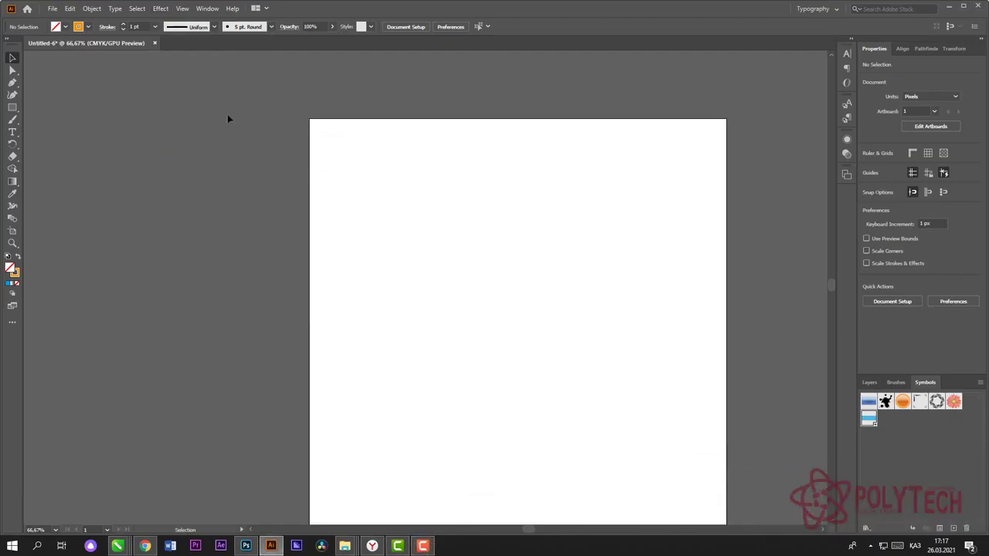
left_click(68, 9)
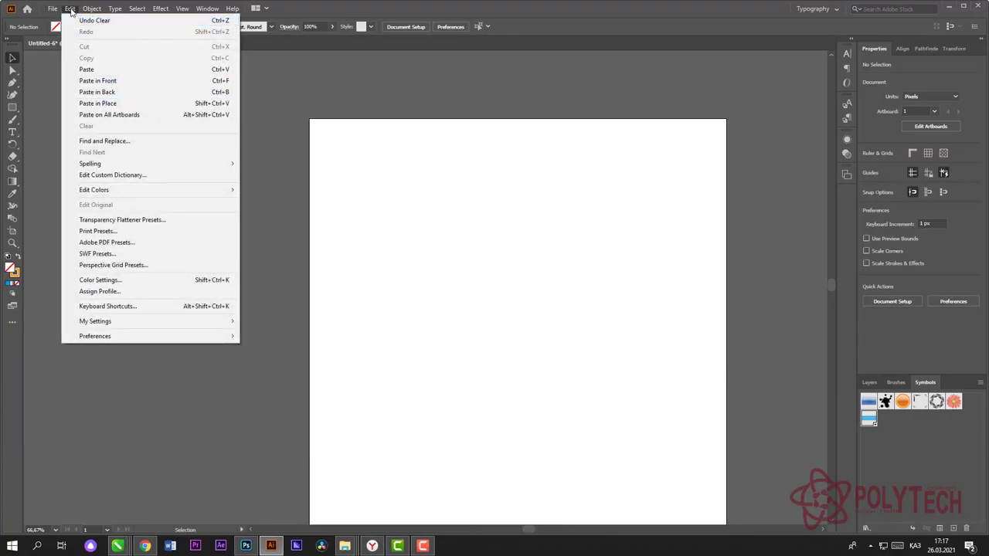
left_click(420, 269)
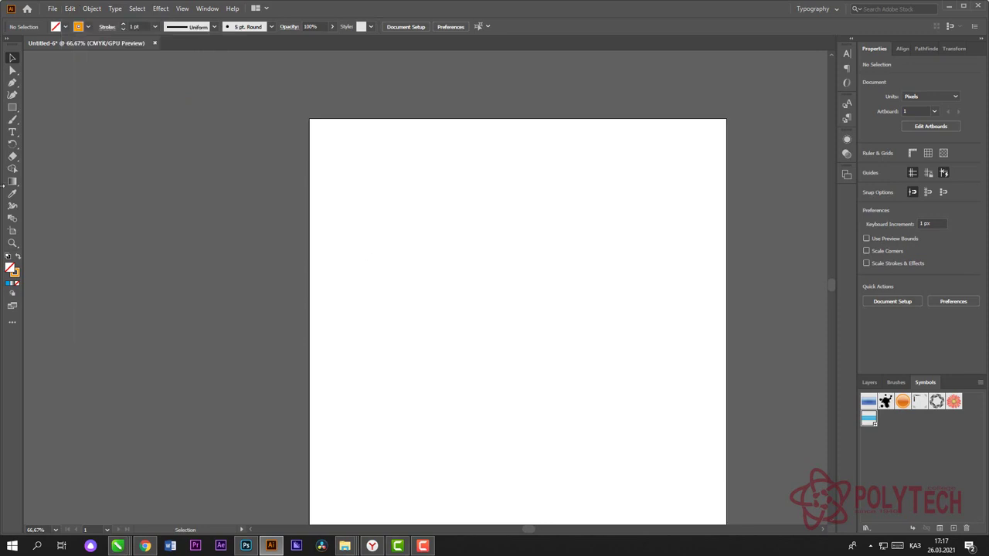
scroll(318, 207, "down", 1)
scroll(447, 233, "up", 1)
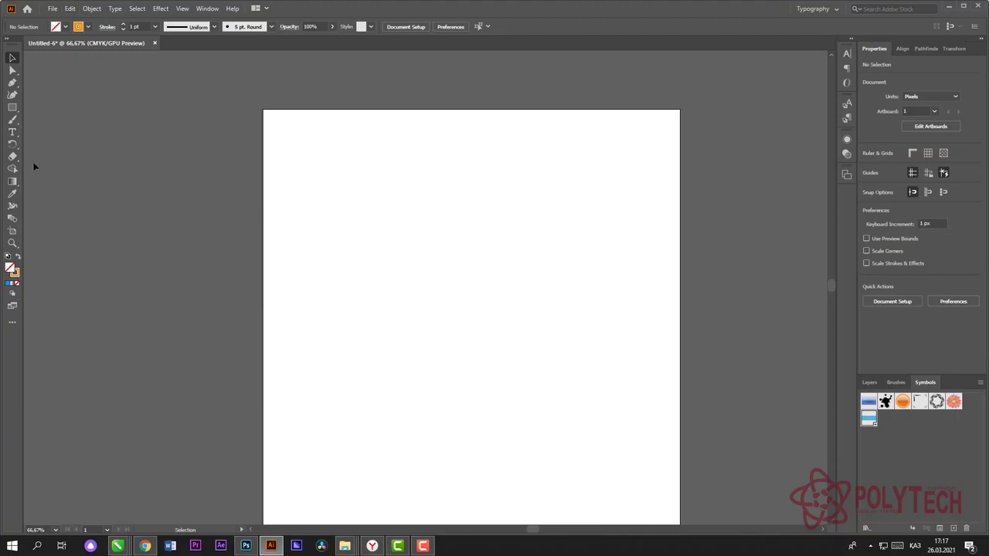
Step: Draw a circle about 95 px in diameter and place it near the artboard's left edge
left_click(13, 110)
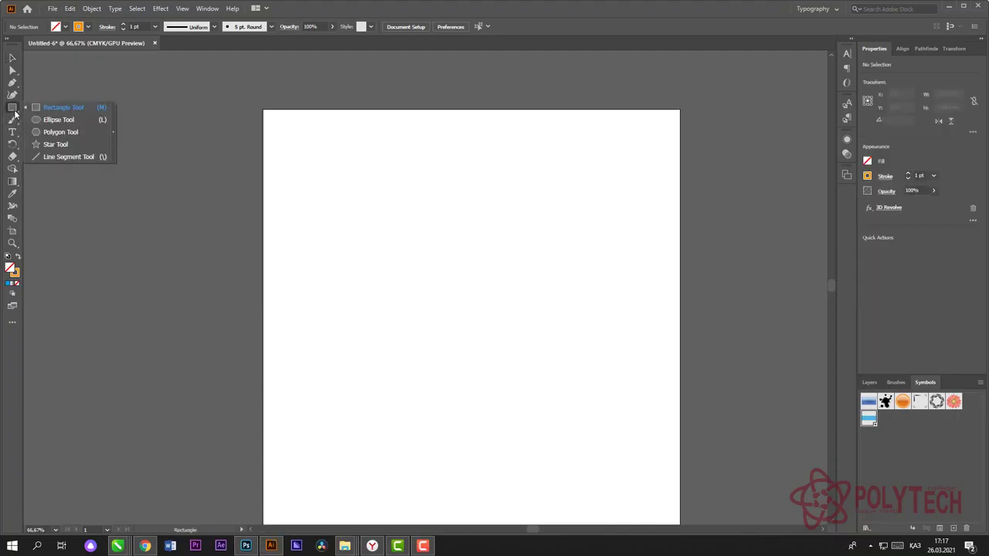
left_click(62, 120)
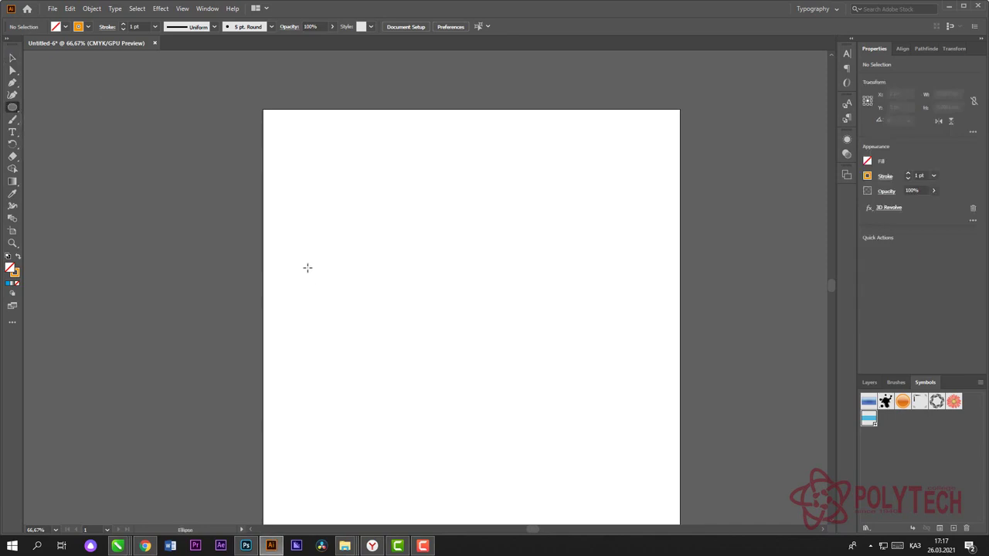
left_click_drag(304, 262, 340, 298)
left_click(12, 57)
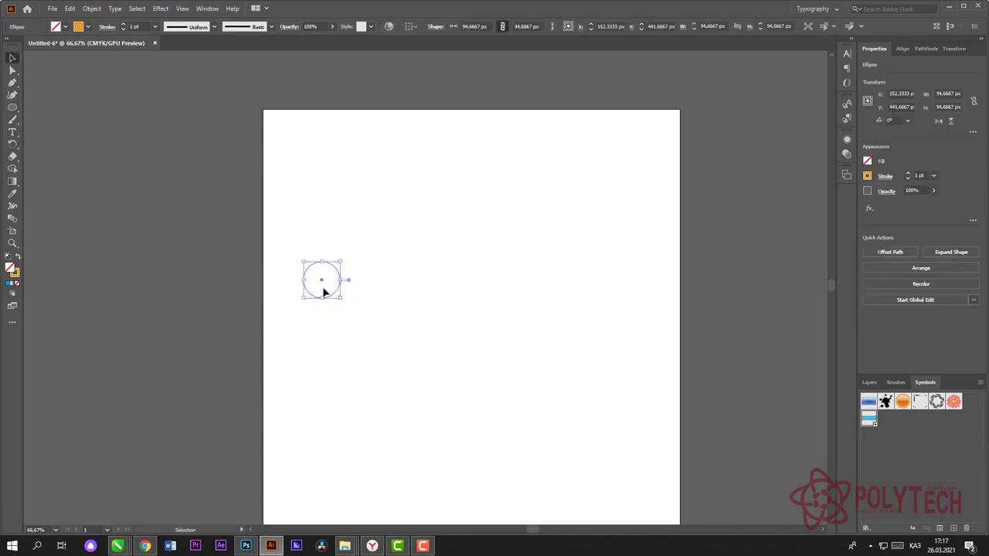
left_click_drag(335, 300, 327, 331)
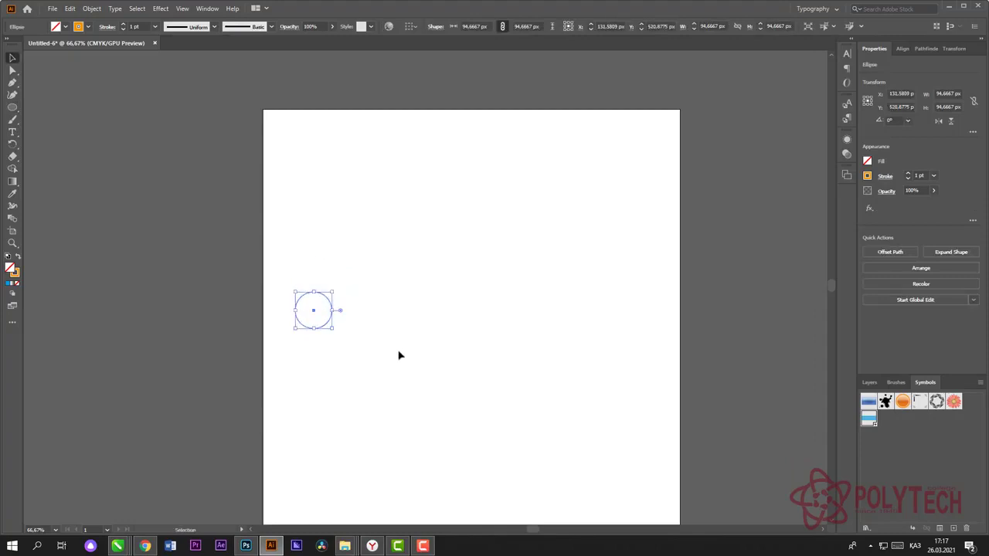
left_click(399, 353)
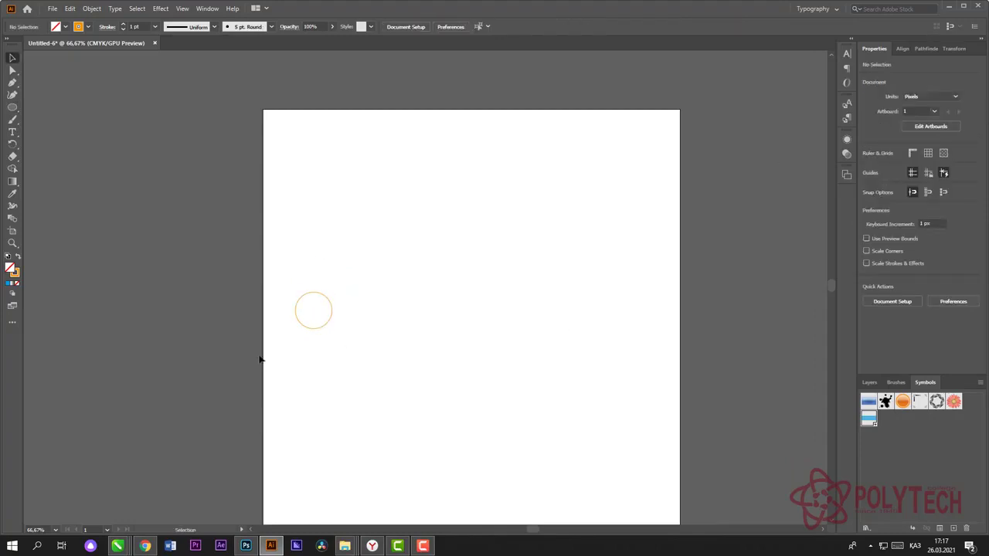
Step: Remove the circle's stroke and fill it with the yellow-to-red gradient swatch
left_click(309, 329)
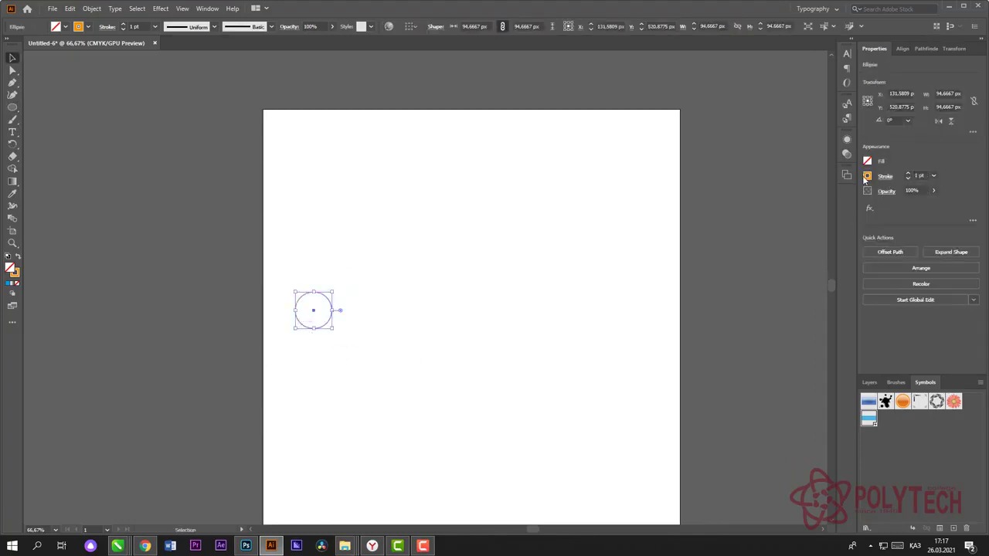
left_click(867, 178)
left_click(756, 212)
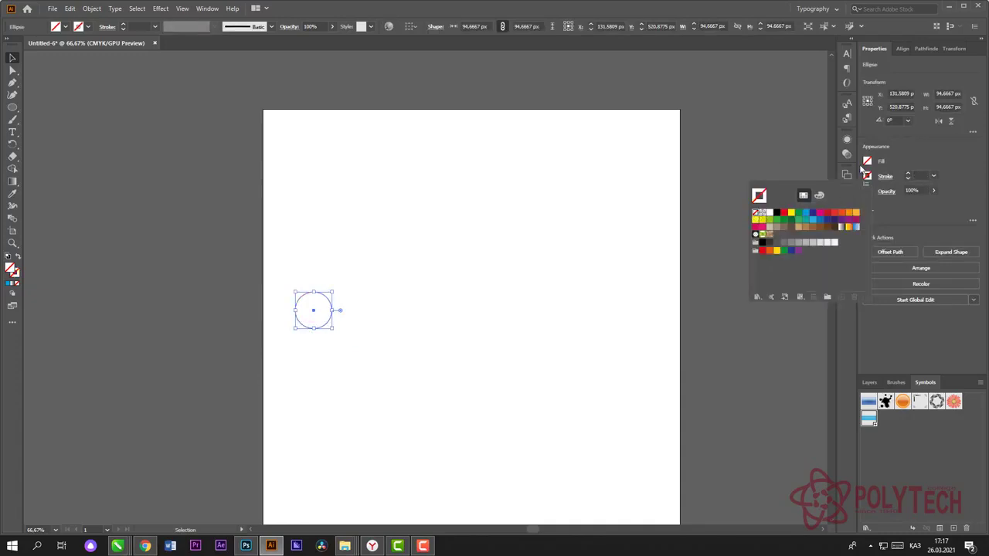
left_click(867, 161)
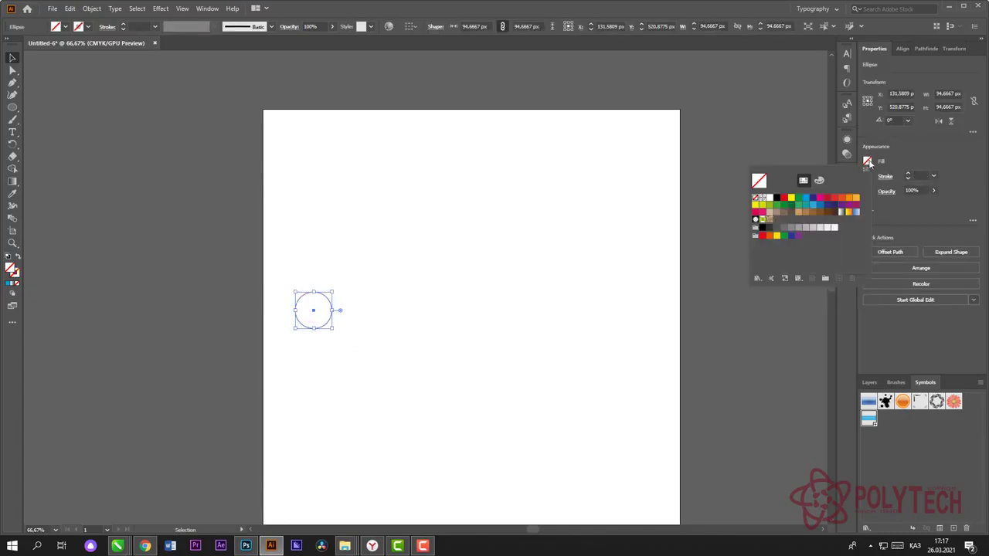
left_click(849, 213)
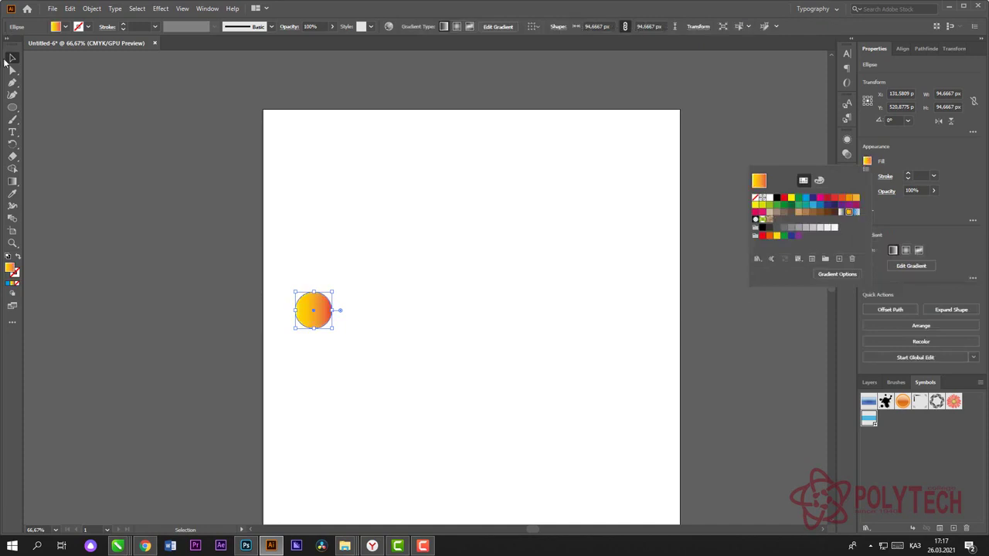
left_click(327, 225)
left_click(366, 353)
Step: Duplicate the gradient circle to its right at the same height, and move both circles toward the artboard's middle
left_click(322, 319)
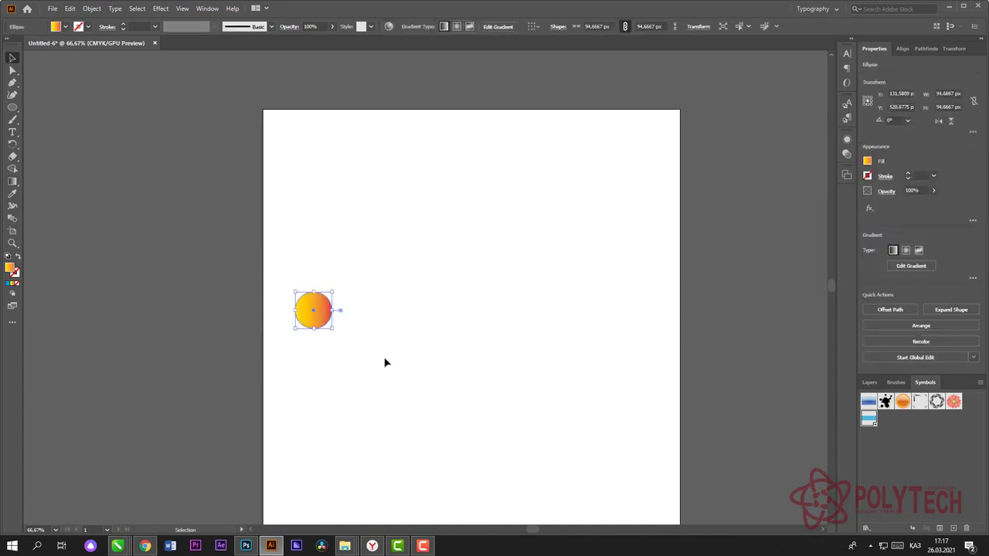
left_click_drag(322, 317, 514, 325)
left_click(274, 254)
left_click_drag(274, 254, 578, 379)
left_click_drag(503, 331, 515, 338)
left_click(290, 255)
left_click_drag(291, 256, 579, 378)
left_click_drag(514, 323, 553, 315)
left_click(582, 363)
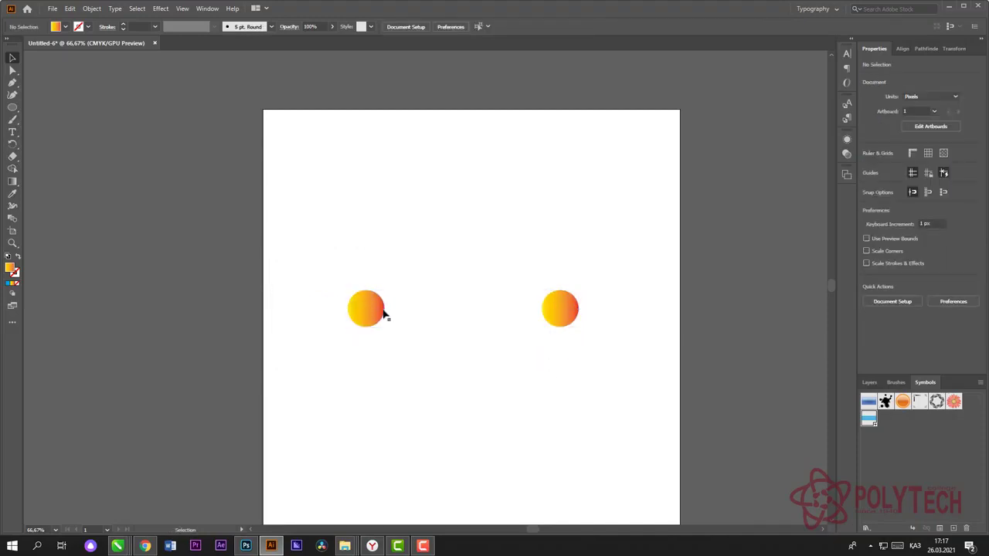
Step: Select both gradient circles and set the blend options to Specified Steps spacing with 100 steps
left_click(384, 315)
left_click_drag(615, 377, 279, 252)
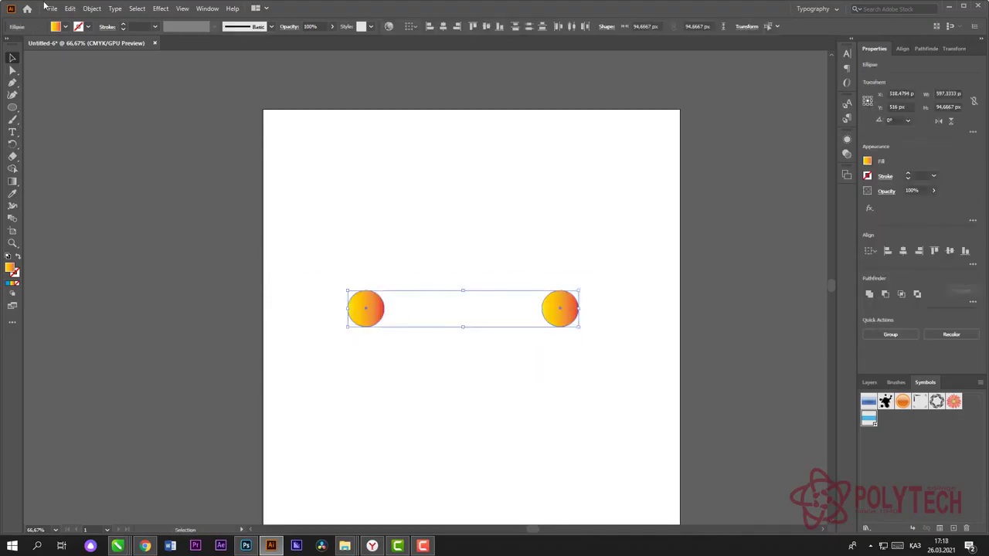
left_click(69, 8)
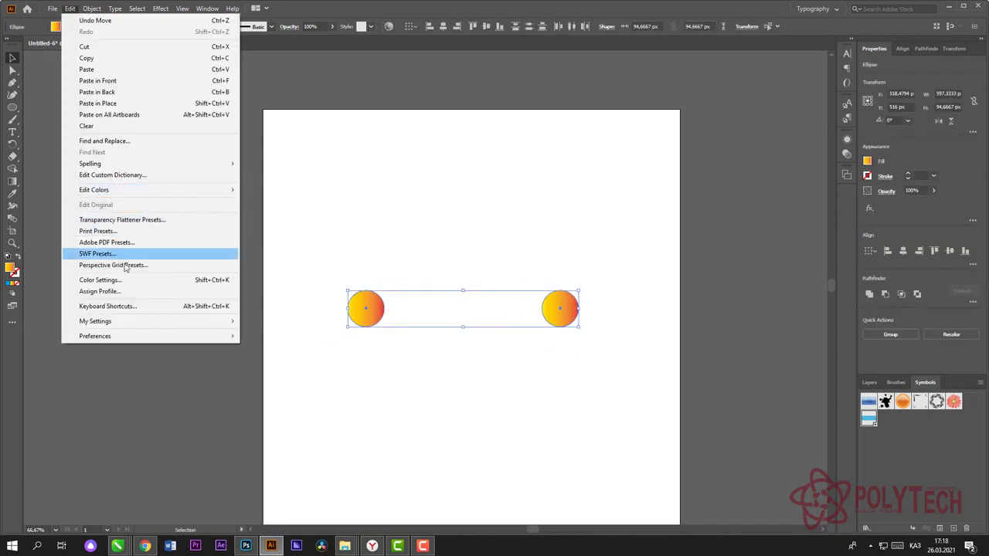
mouse_move(91, 9)
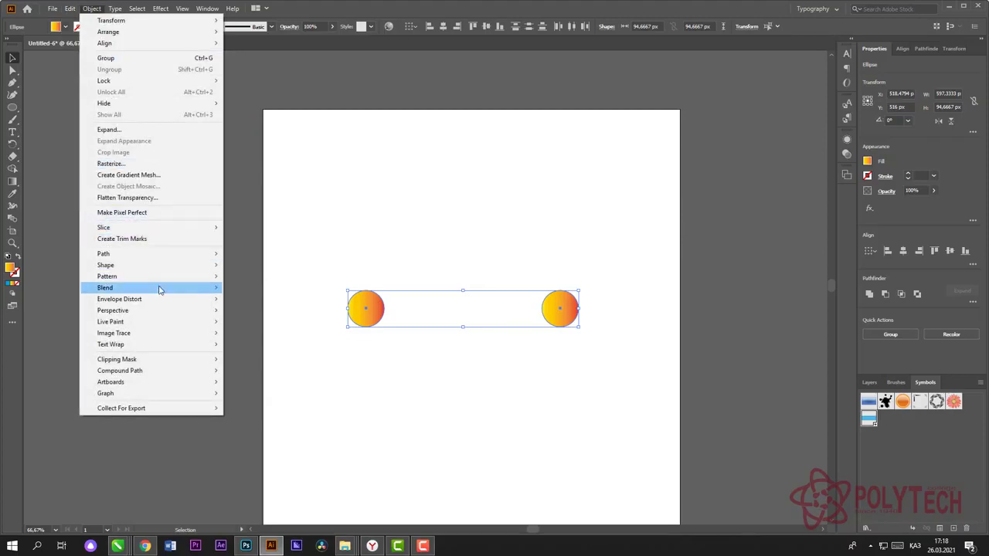
mouse_move(158, 287)
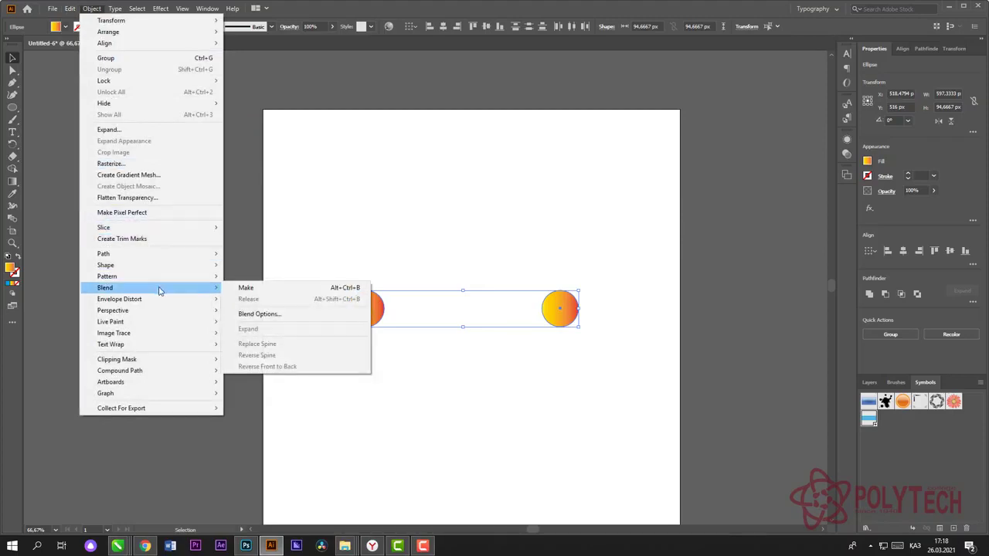
left_click(251, 316)
left_click(516, 247)
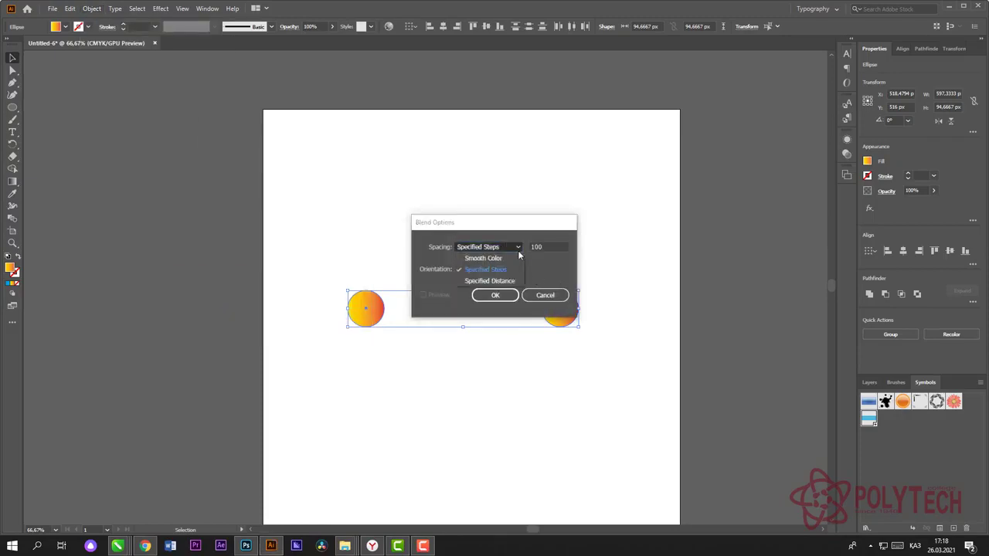
left_click(486, 258)
left_click(516, 247)
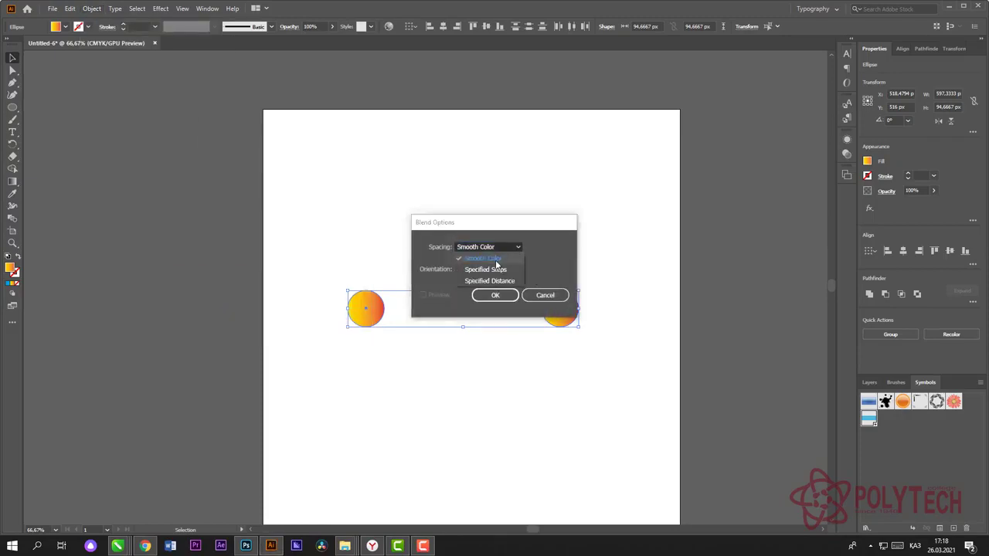
left_click(496, 269)
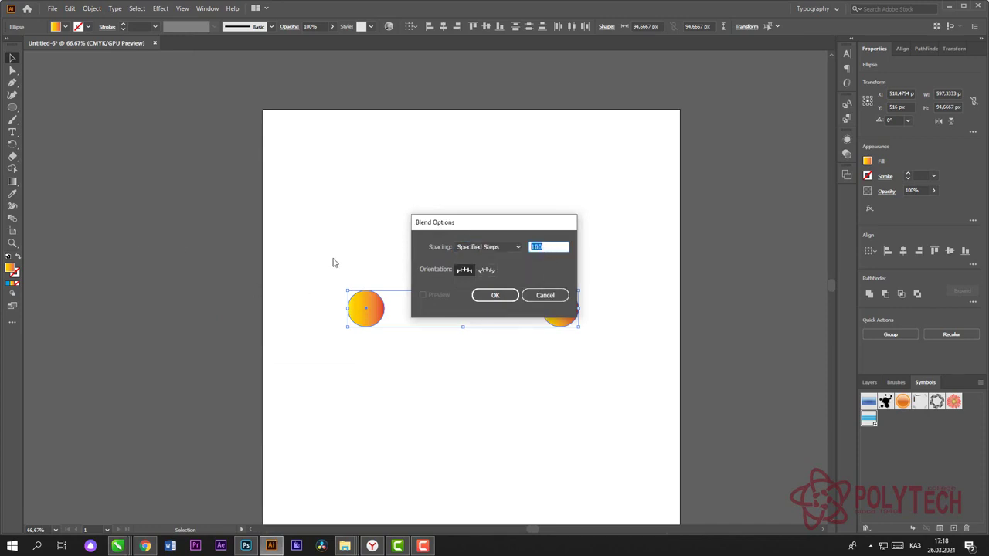
left_click(485, 298)
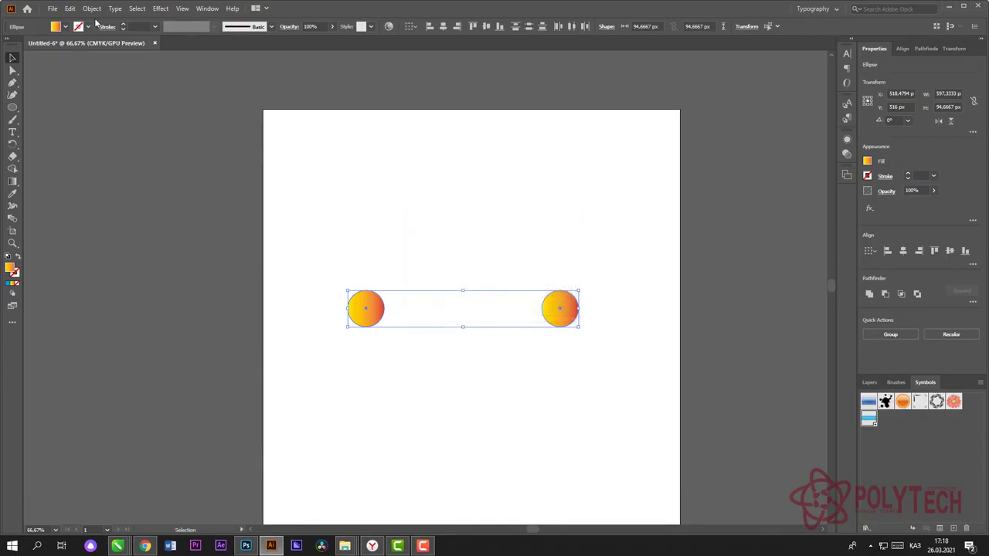
Step: Create a blend between the two selected gradient circles
left_click(93, 9)
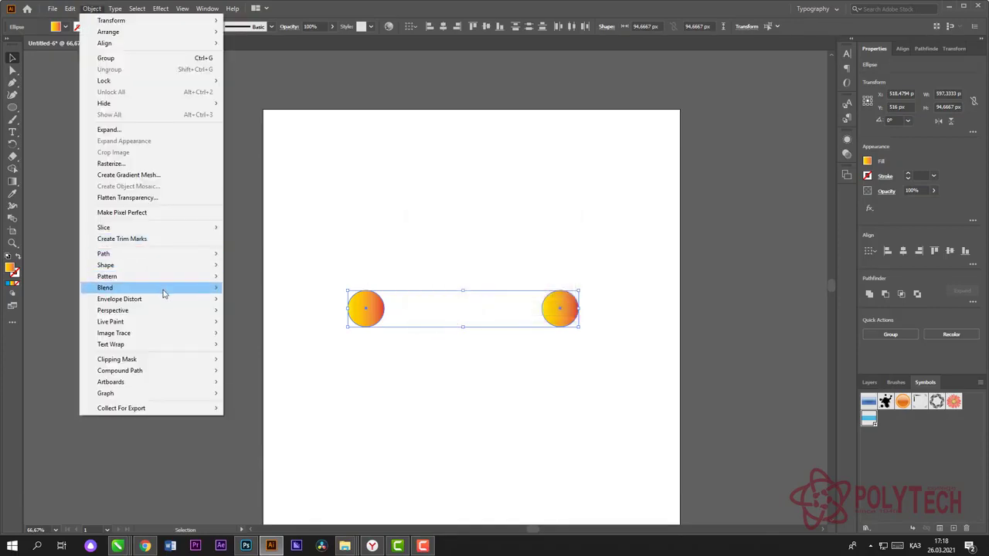
mouse_move(163, 293)
left_click(302, 289)
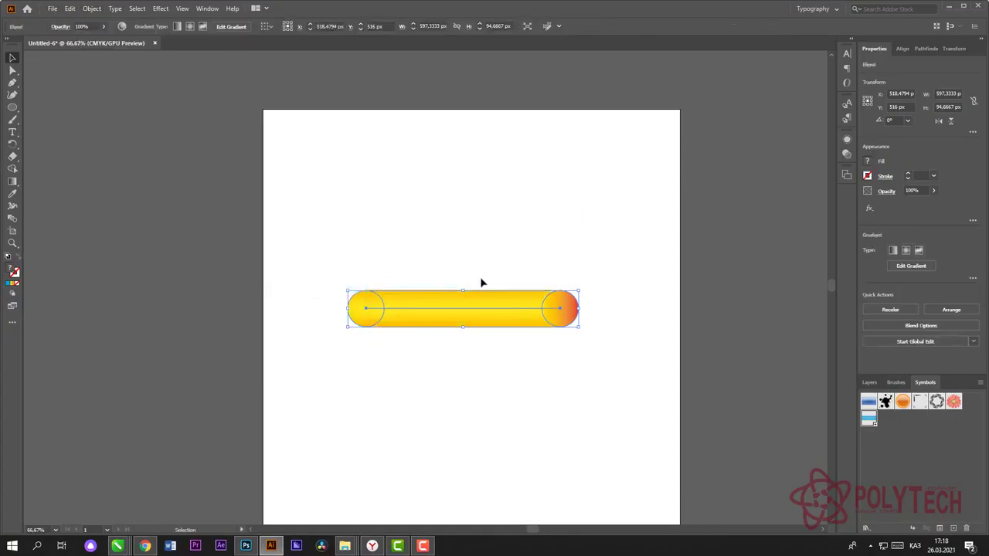
Step: Examine the blended bar up close from end to end to see how its gradient runs between the circles
left_click(494, 226)
left_click(487, 323)
left_click(575, 435)
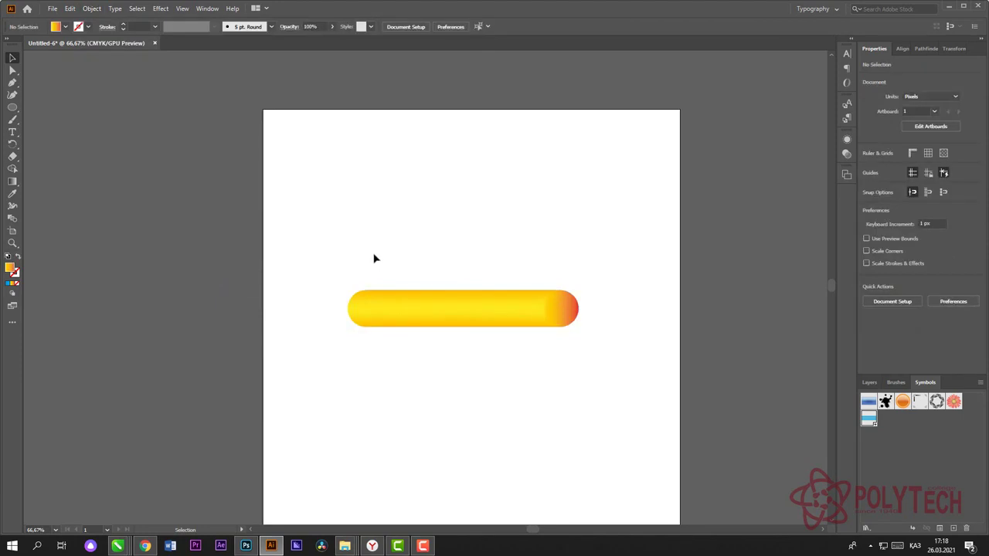
scroll(429, 326, "up", 4)
scroll(366, 320, "down", 2)
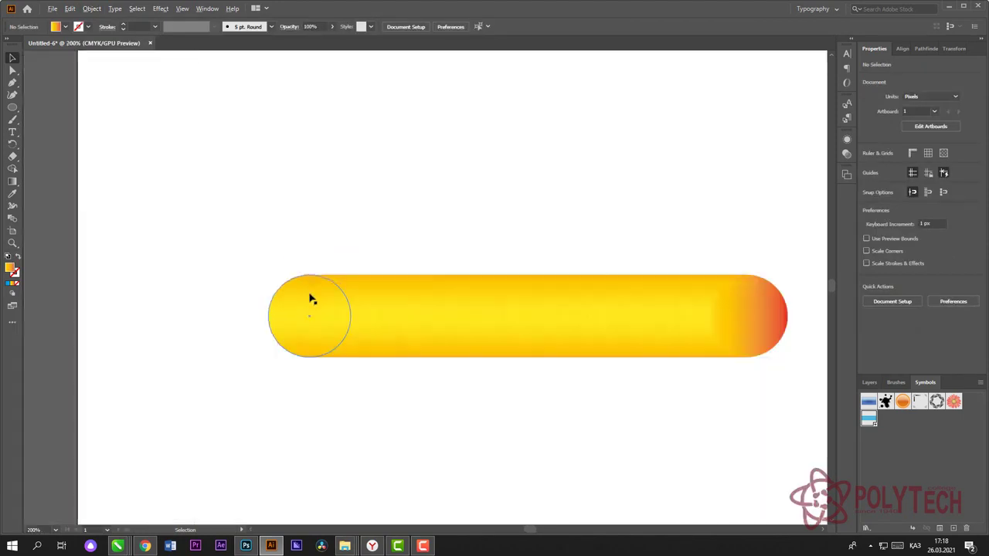
scroll(311, 299, "down", 1)
scroll(349, 307, "up", 2)
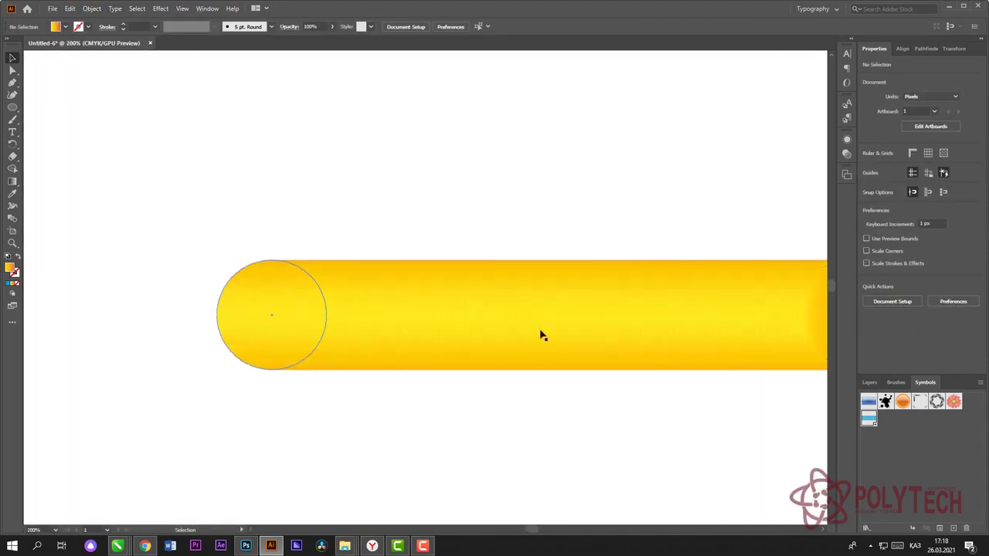
scroll(543, 336, "down", 2)
scroll(718, 300, "up", 2)
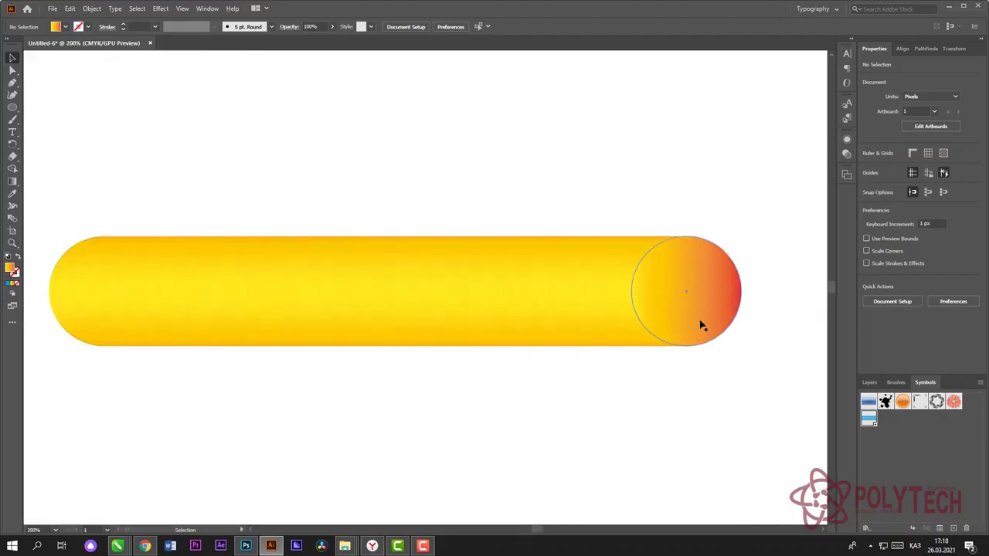
scroll(514, 309, "down", 3)
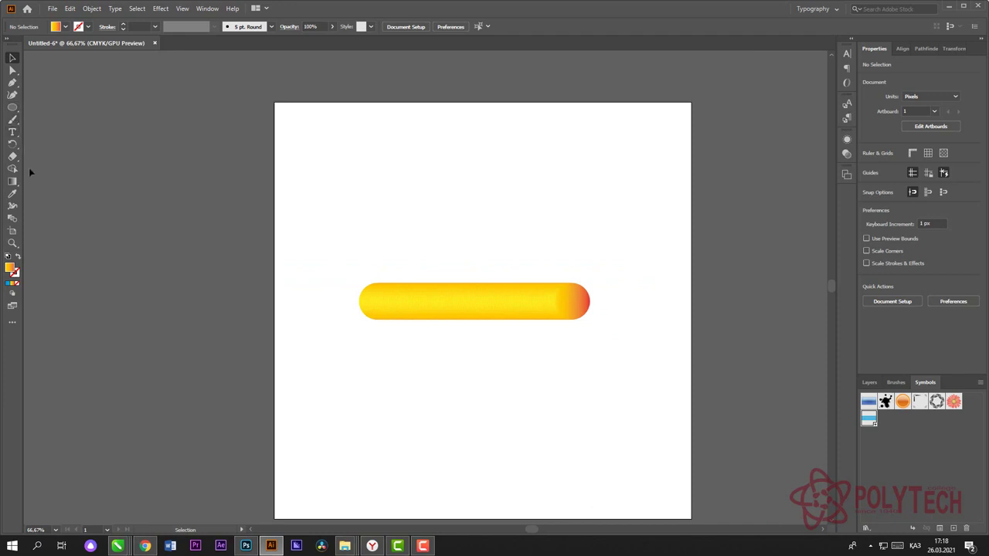
Step: Draw an open M-shaped path of four straight segments above the blend with the Pen tool, about 350 px wide and 257 px tall
left_click(12, 82)
left_click(375, 260)
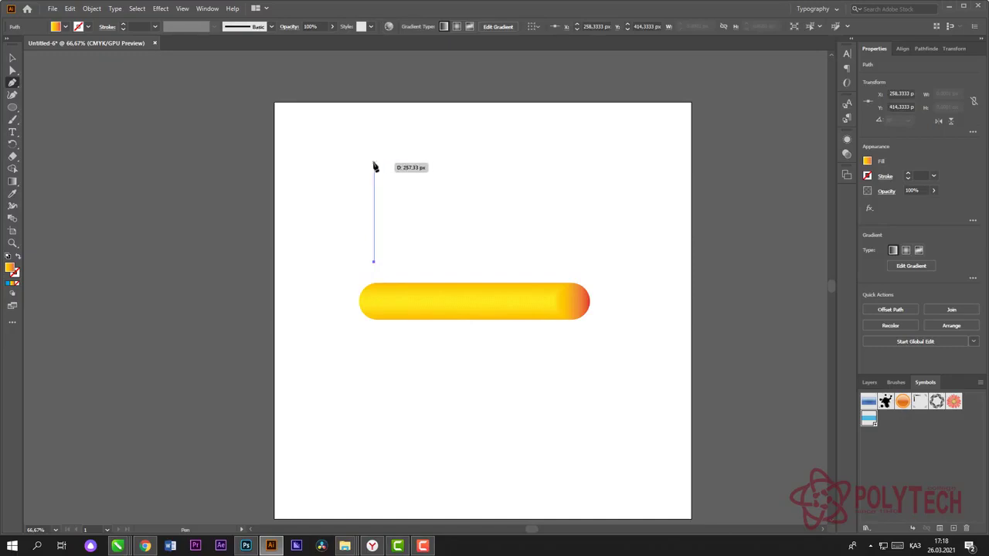
left_click(374, 165)
left_click(447, 249)
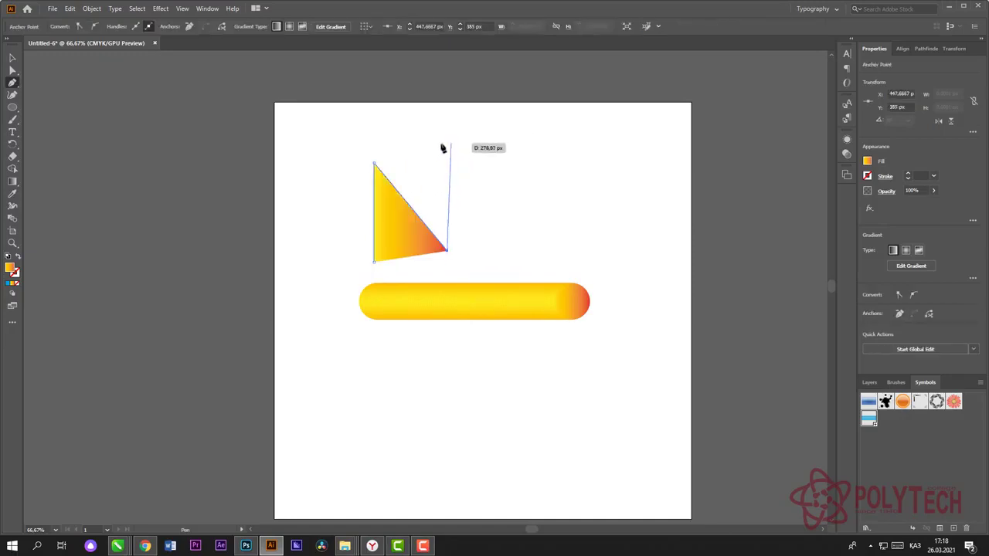
left_click(477, 164)
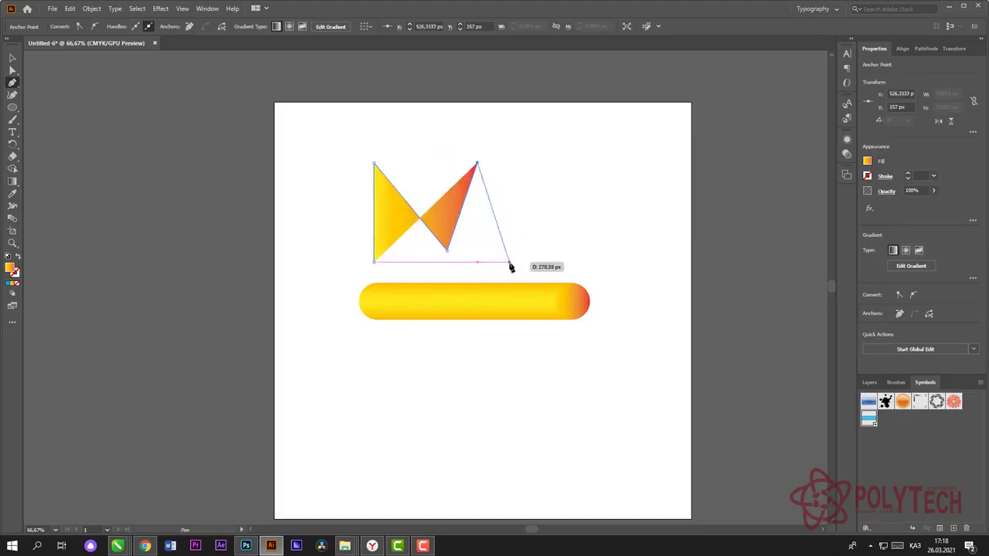
left_click(508, 261)
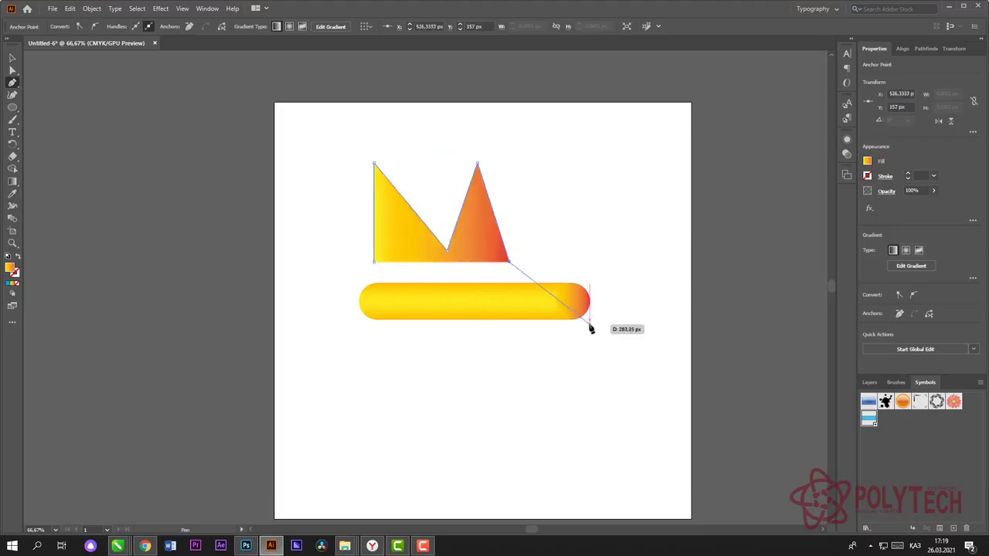
left_click(11, 57)
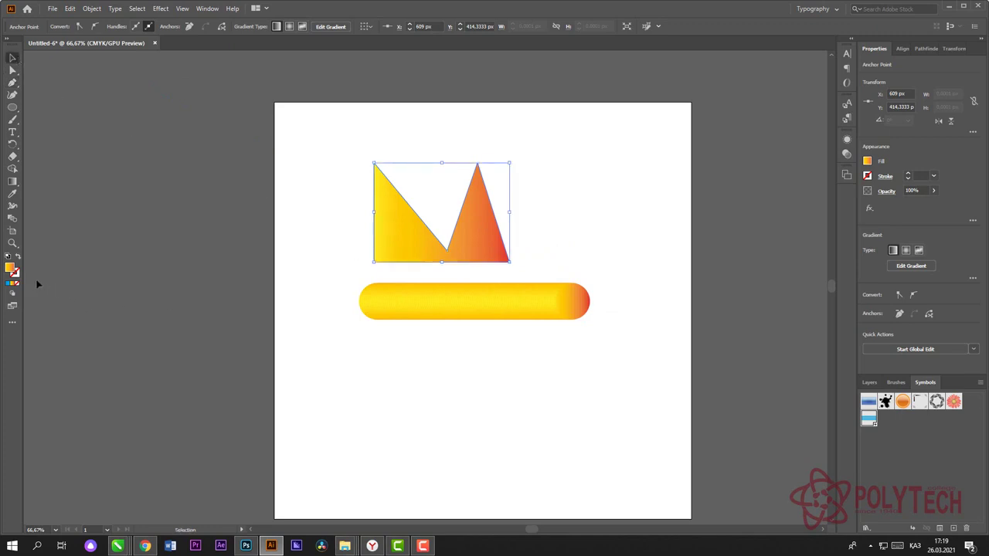
Step: Remove the M-shaped path's fill and give it a black stroke
left_click(867, 160)
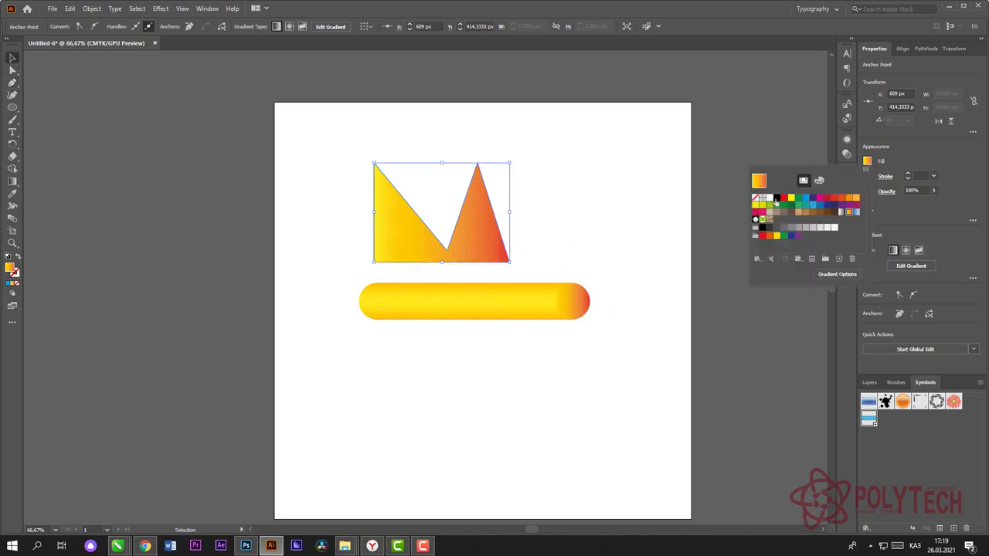
left_click(756, 198)
left_click(878, 183)
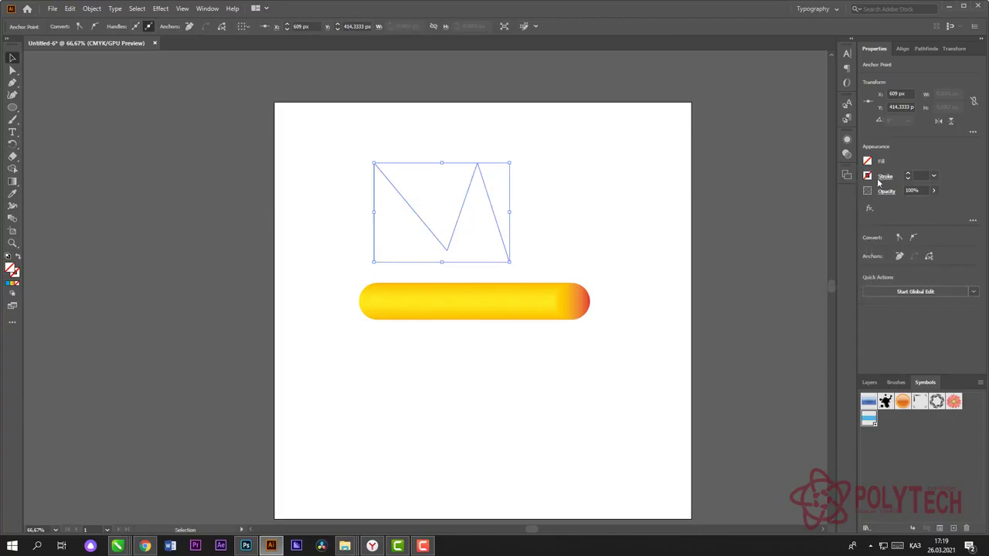
left_click(867, 177)
left_click(776, 213)
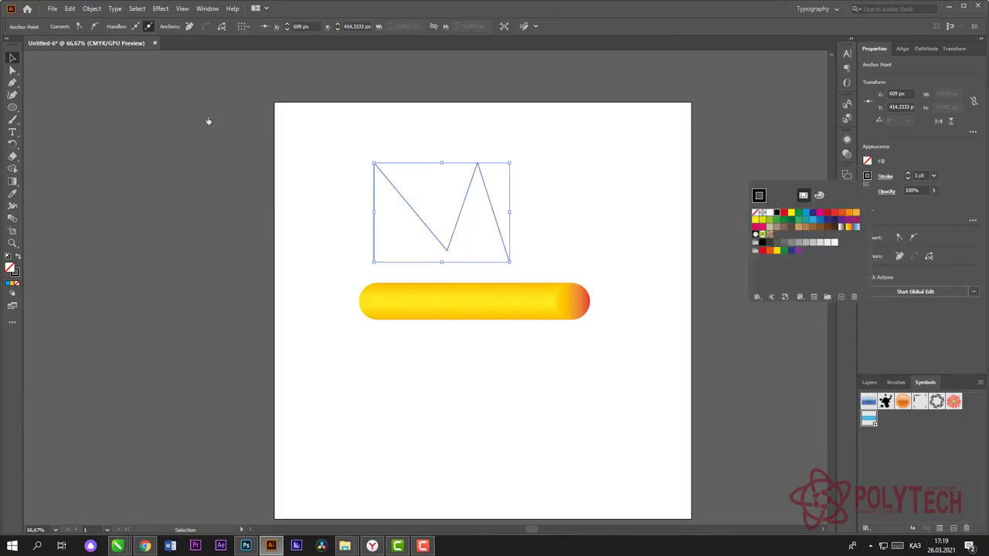
Step: Move the M-shaped path slightly up and to the right, farther from the blended bar
left_click(13, 57)
left_click(406, 217)
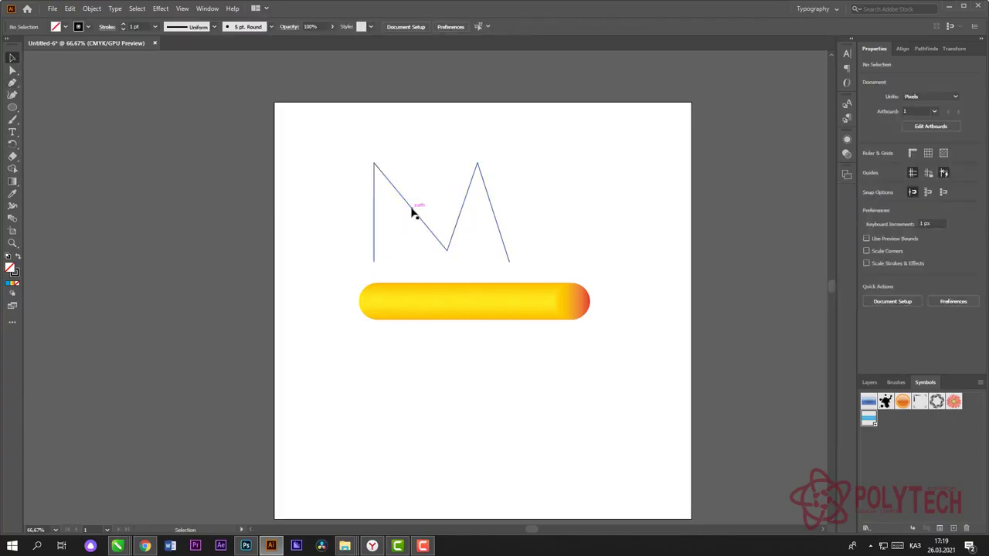
left_click_drag(412, 210, 435, 199)
left_click(441, 263)
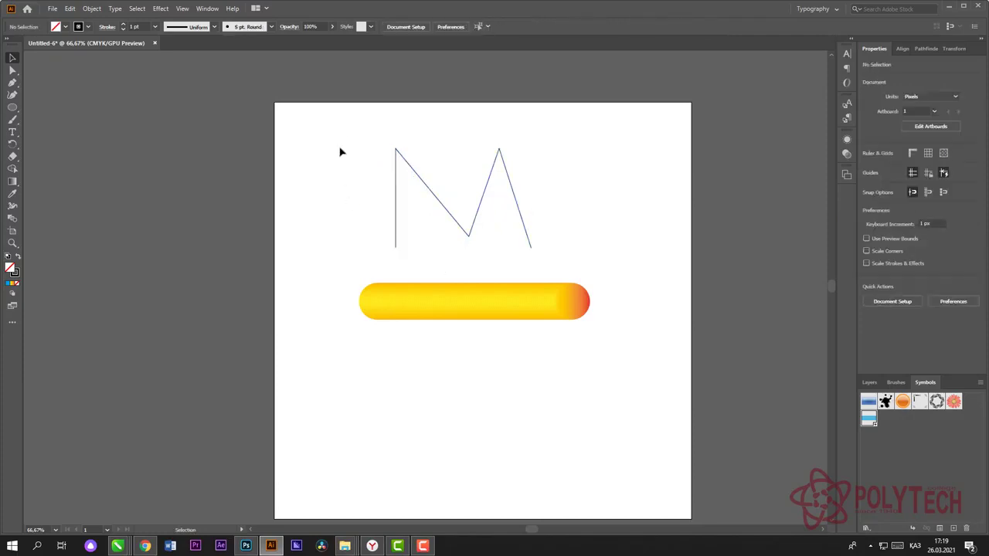
Step: Select the M-shaped path with the blended bar and replace the blend's spine with that path
left_click_drag(326, 122, 632, 371)
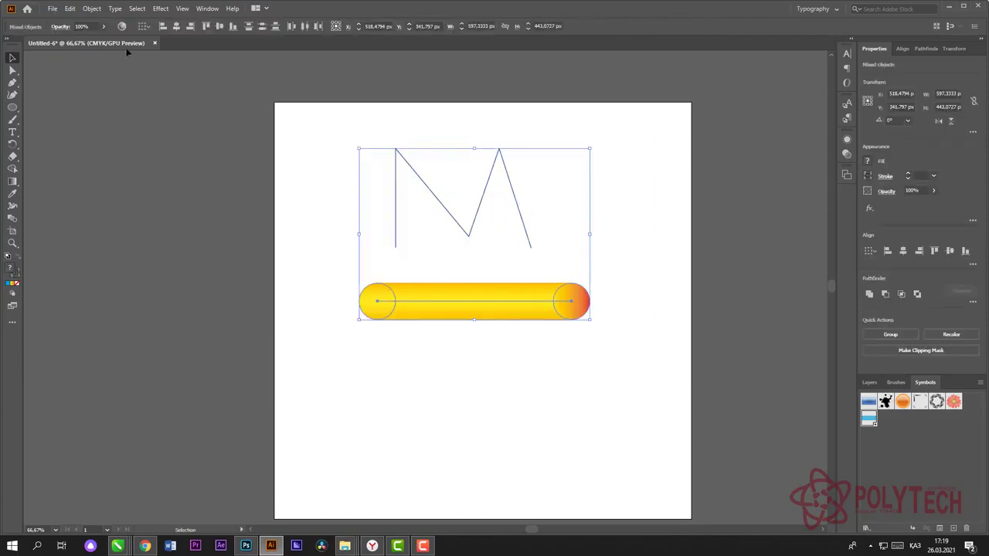
left_click(91, 8)
mouse_move(162, 269)
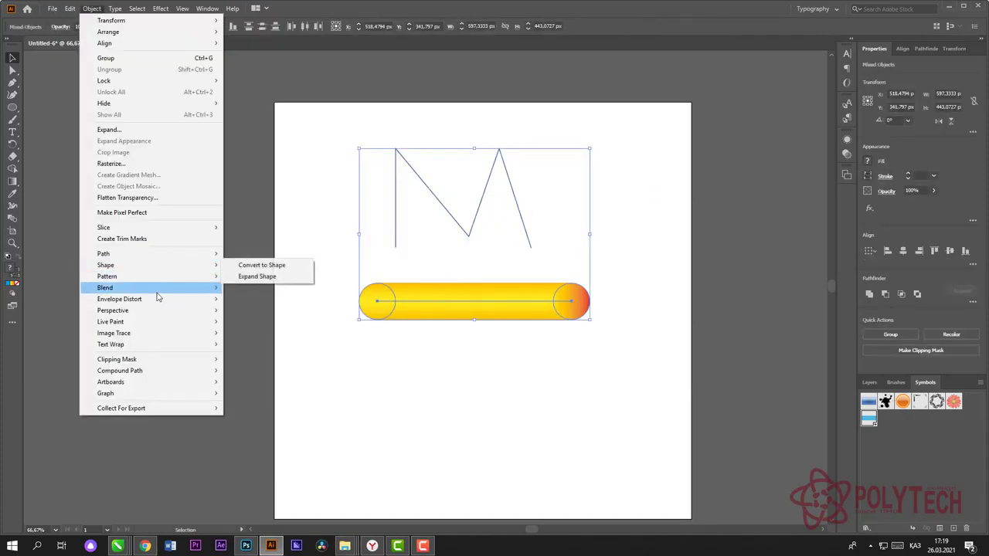
mouse_move(159, 290)
left_click(269, 344)
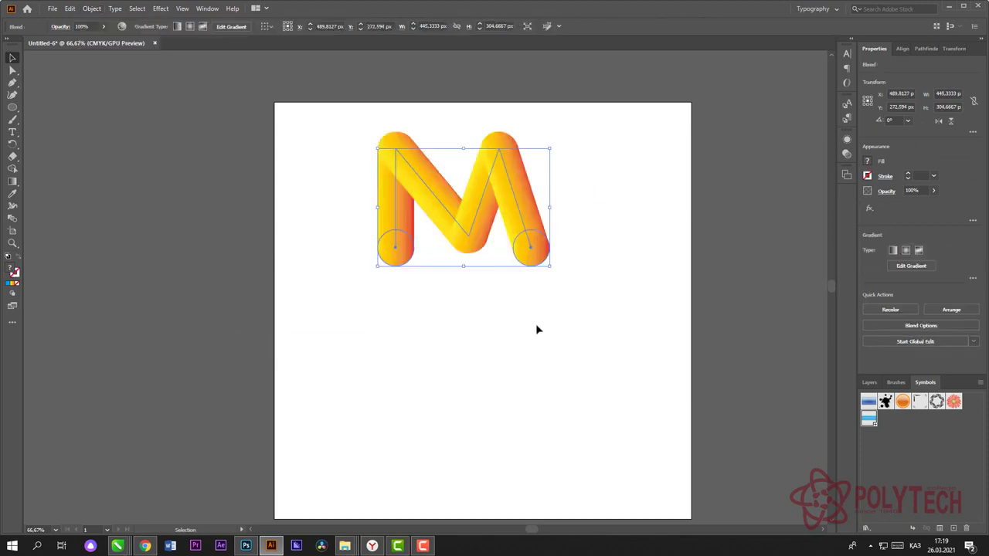
left_click(587, 330)
Step: Try reshaping the end circle of the M's right leg by its curve handles, and undo the distortion
left_click(468, 221)
left_click(13, 70)
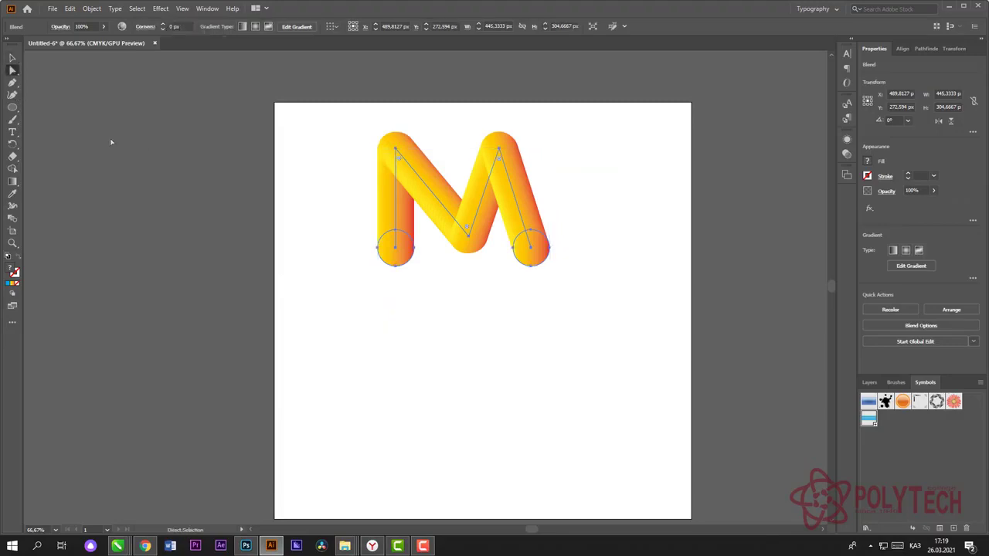
left_click(529, 247)
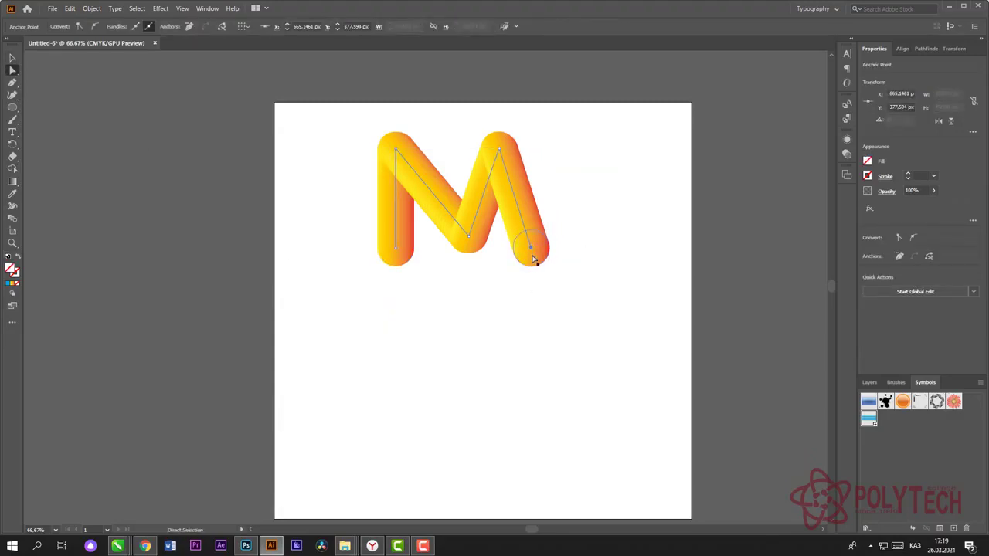
mouse_move(534, 247)
left_mouse_down()
mouse_move(540, 239)
mouse_move(530, 229)
mouse_move(541, 256)
mouse_move(533, 259)
mouse_move(531, 243)
left_mouse_up()
left_click(541, 239)
scroll(539, 253, "up", 1)
scroll(540, 252, "up", 1)
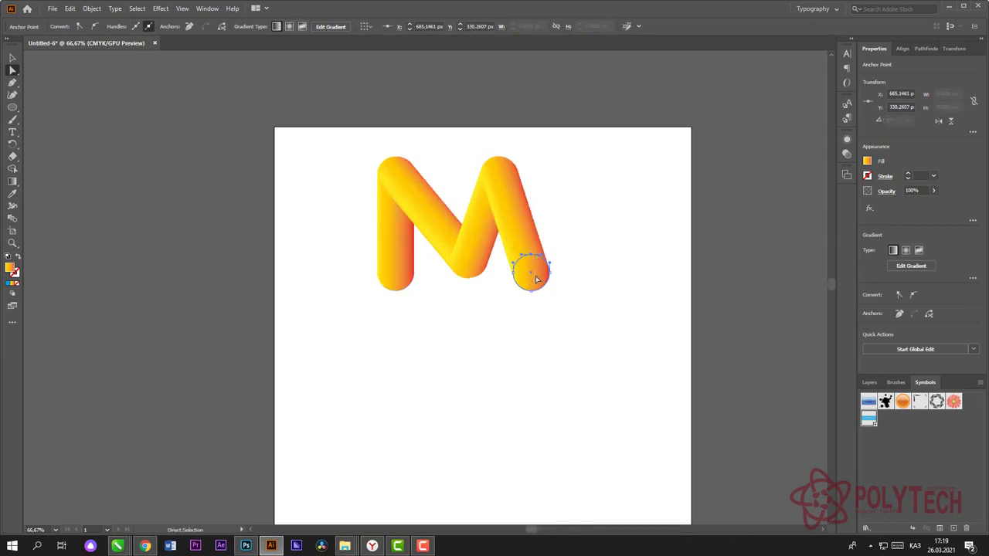
scroll(536, 279, "up", 3)
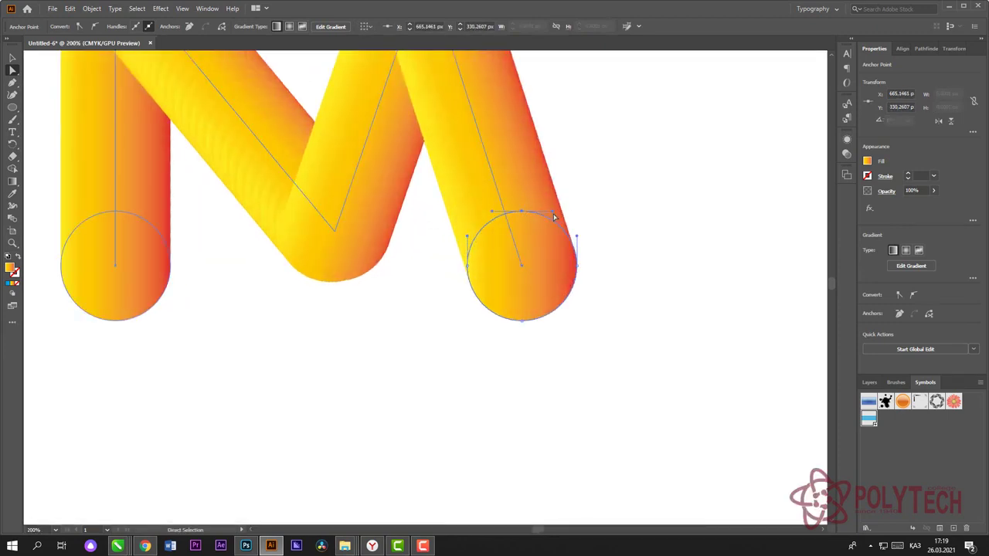
left_click_drag(553, 216, 532, 193)
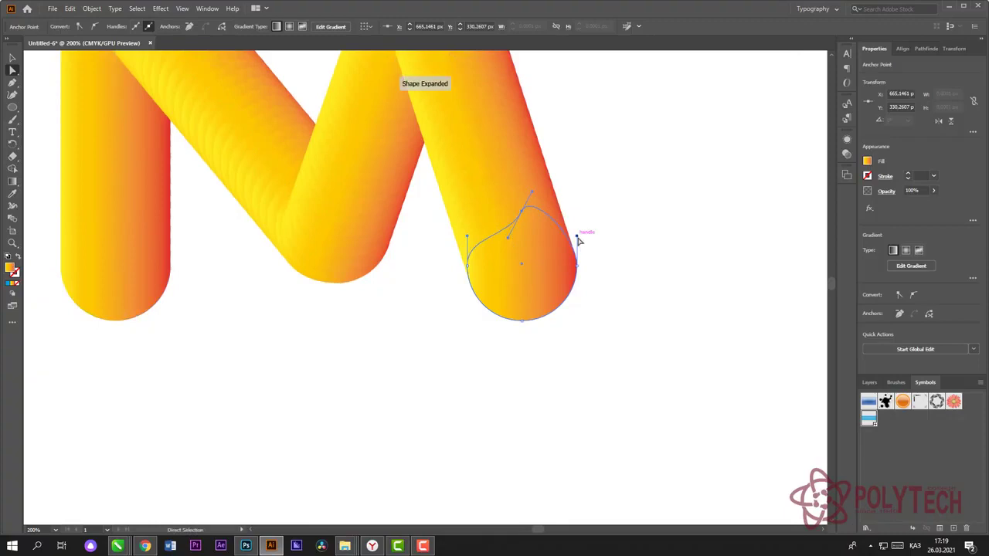
left_click_drag(579, 241, 614, 327)
key("ctrl+z")
key("ctrl+z")
key("ctrl+z")
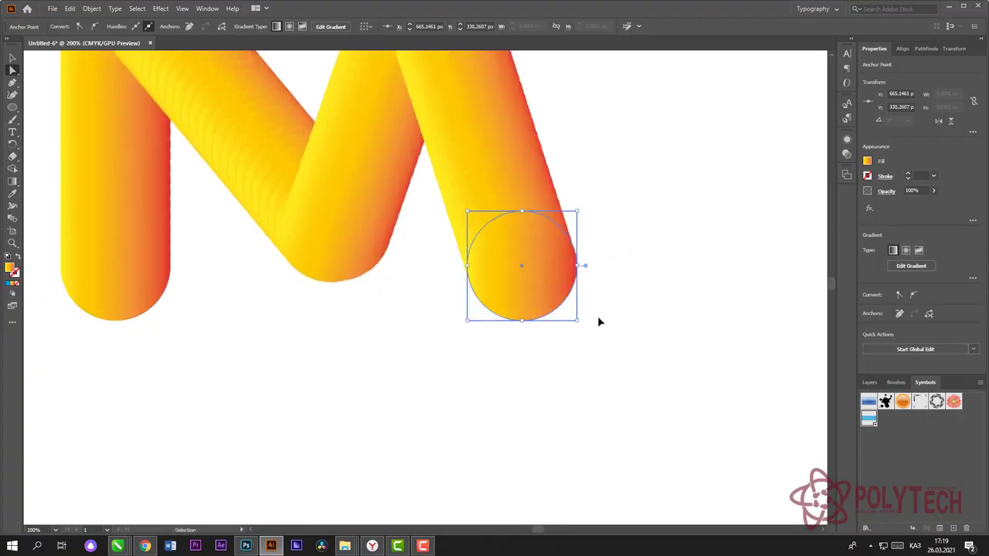
Step: Move the end circle of the M's right leg down and to the left, to about X 581 px, Y 497 px
left_click(517, 270)
left_click_drag(523, 270, 457, 420)
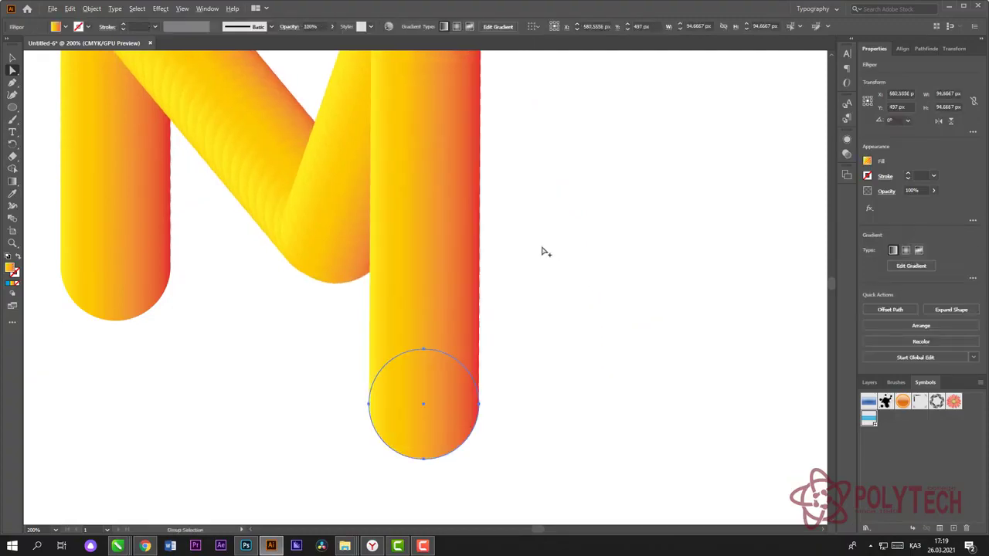
Step: Move the end circle of the M's right leg down and far to the right, and shift the spine's second peak right and slightly down
scroll(533, 251, "down", 2)
left_click_drag(499, 322, 656, 373)
scroll(401, 269, "down", 2)
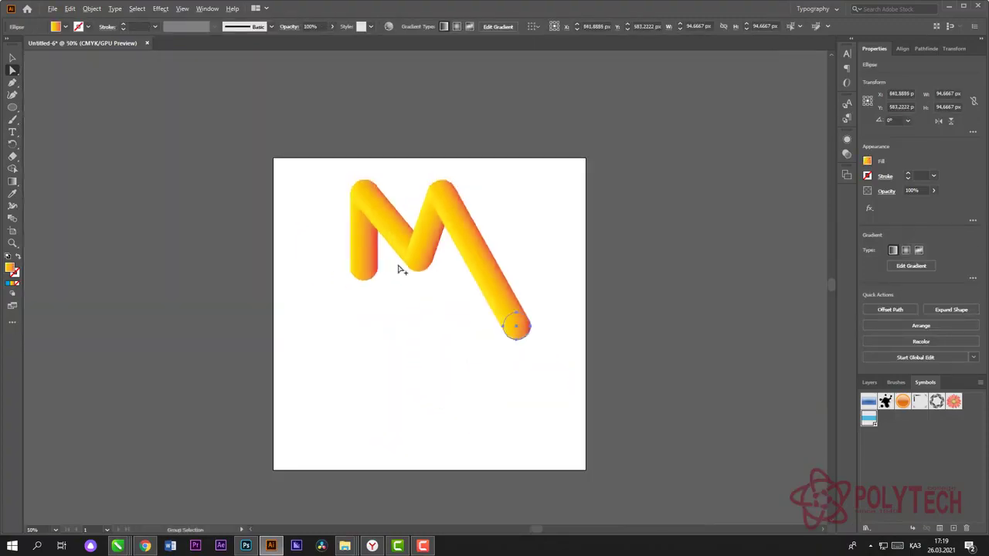
left_click_drag(519, 331, 561, 349)
scroll(568, 335, "down", 1)
scroll(551, 318, "up", 2)
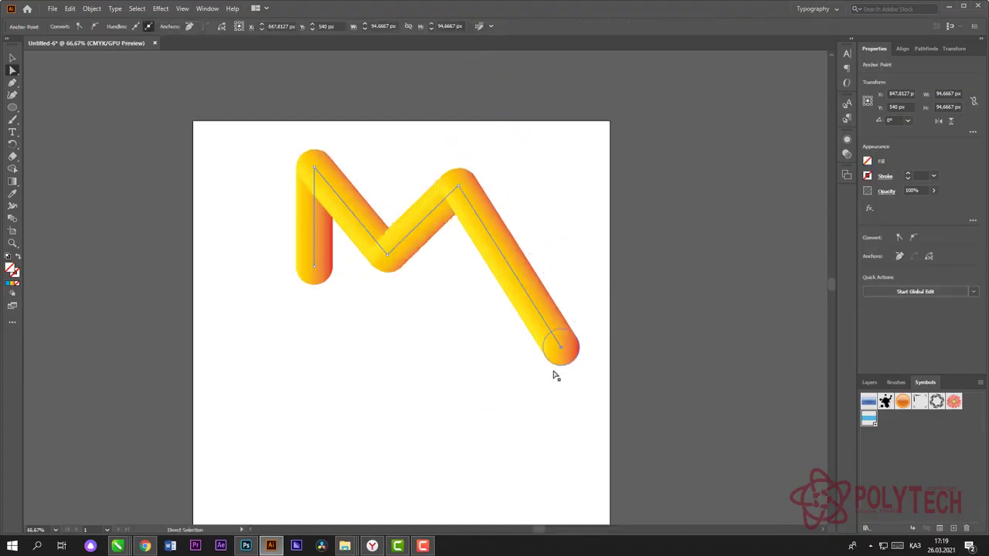
left_click(419, 368)
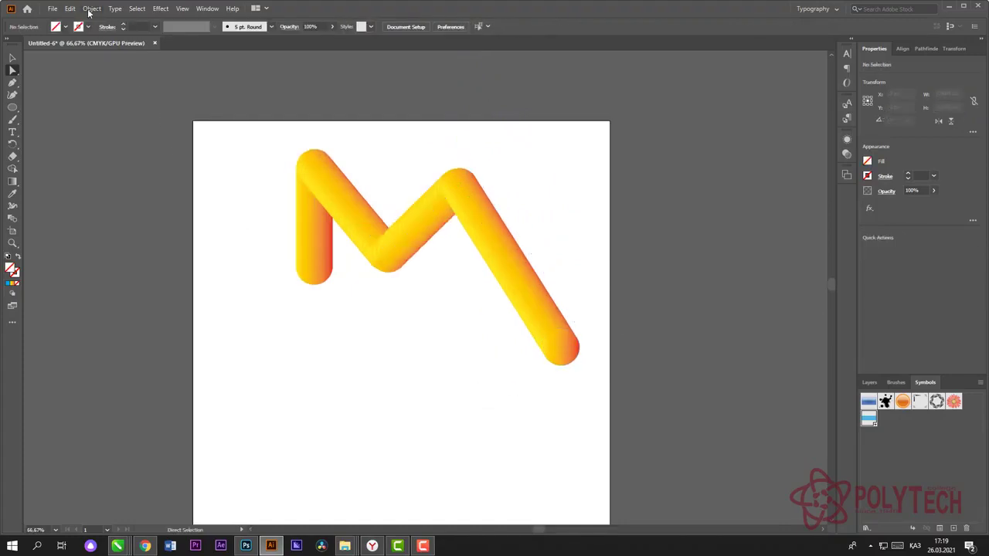
left_click(91, 8)
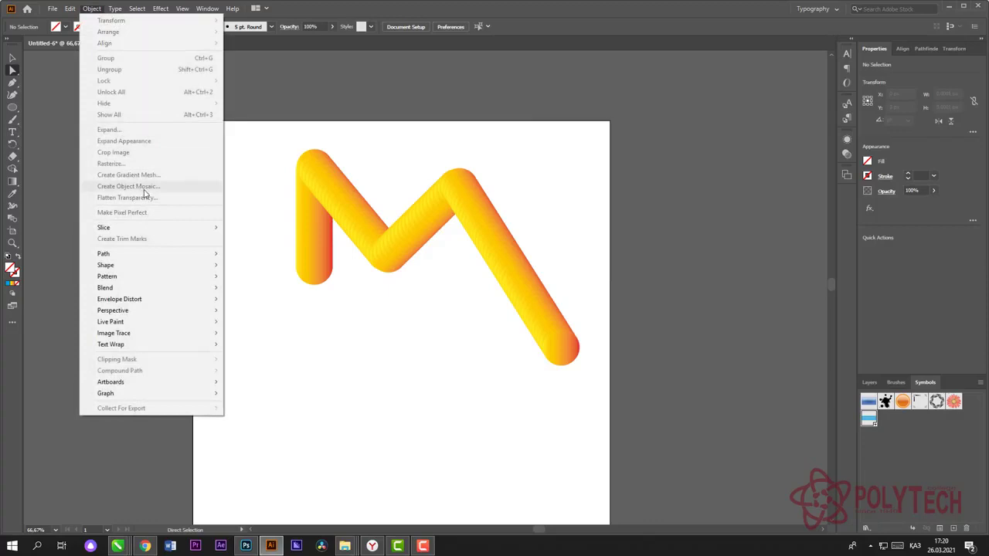
mouse_move(157, 8)
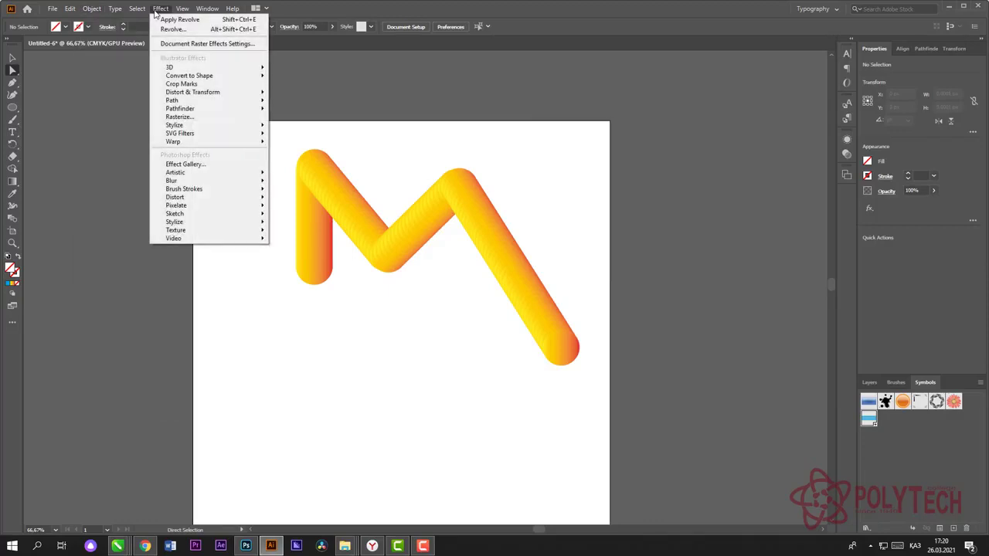
left_click(410, 407)
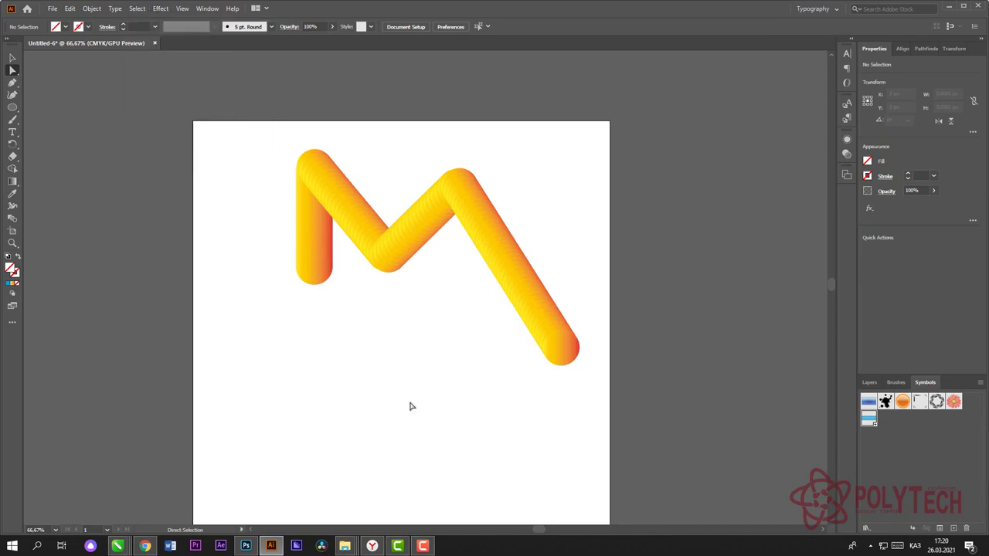
scroll(410, 407, "down", 1)
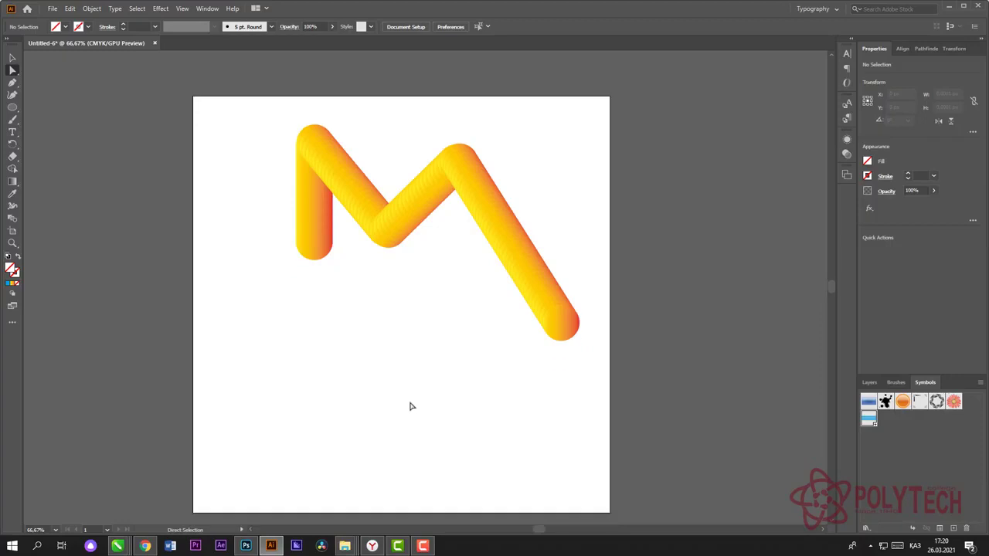